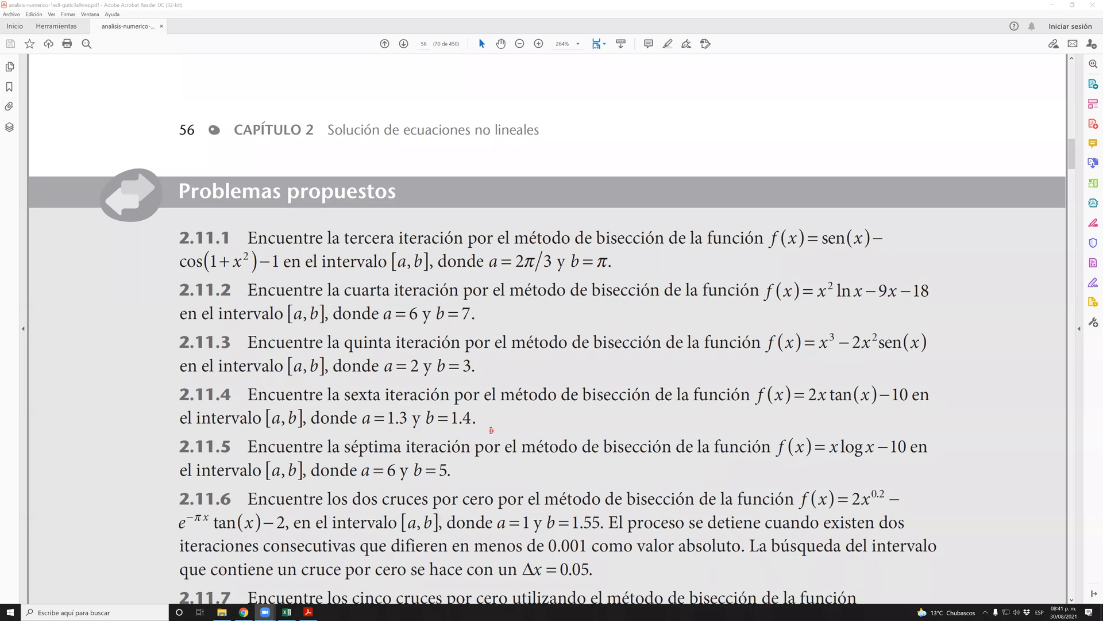
# - Switch to the Excel workbook, copy the header row one column over to start at B1, and enter n as the header in A1
pyautogui.click(287, 612)
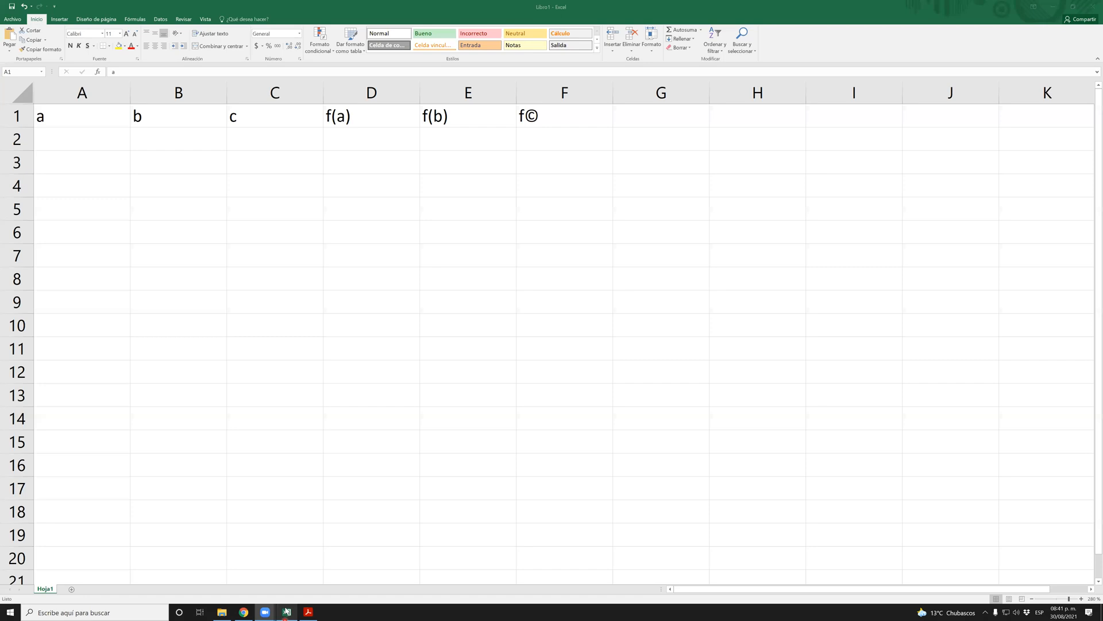
pyautogui.moveTo(84, 114); pyautogui.dragTo(606, 122)
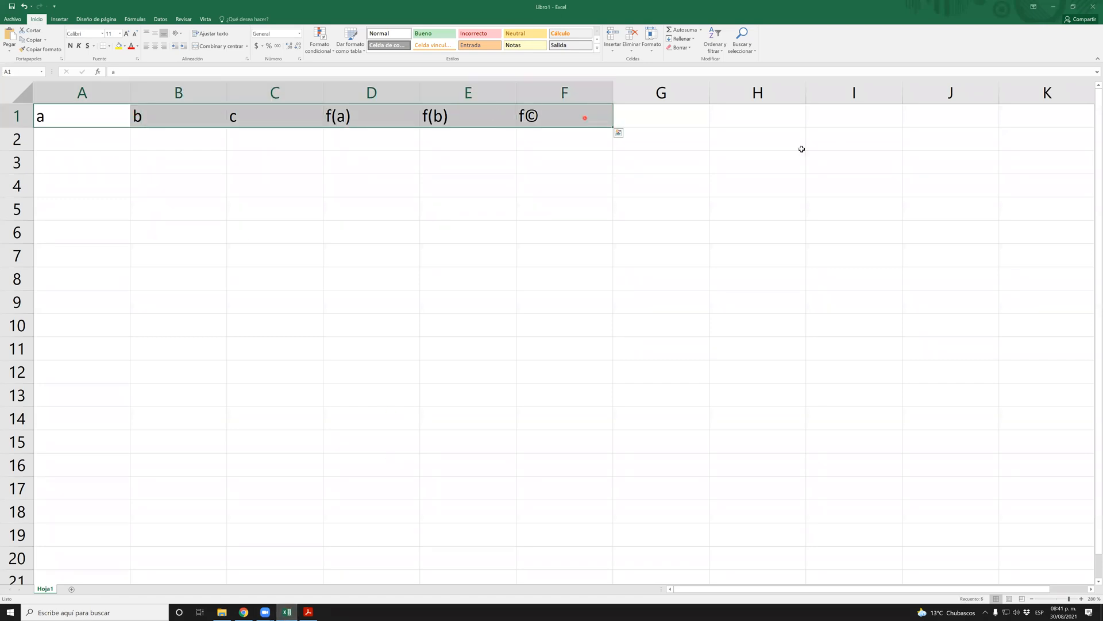
pyautogui.hotkey('ctrl', 'c')
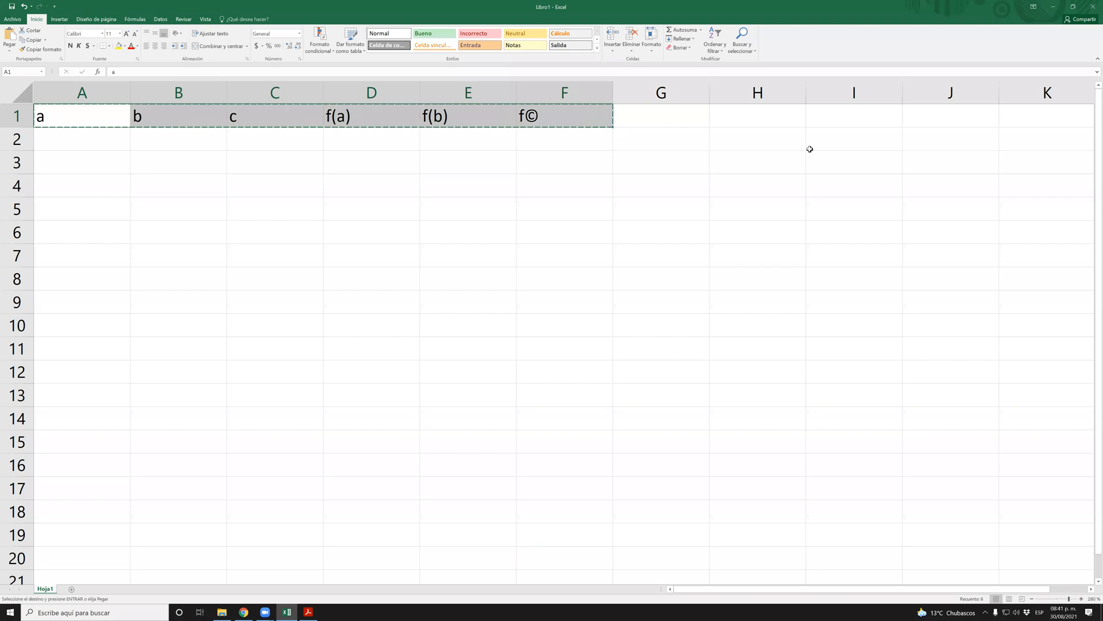
pyautogui.press('Right')
pyautogui.hotkey('ctrl', 'v')
pyautogui.press('Left')
pyautogui.write('n')
pyautogui.press('Return')
# - Fill row 2 with the starting values n = 0, a = 1.3 and b = 1.4
pyautogui.write('0')
pyautogui.press('Tab')
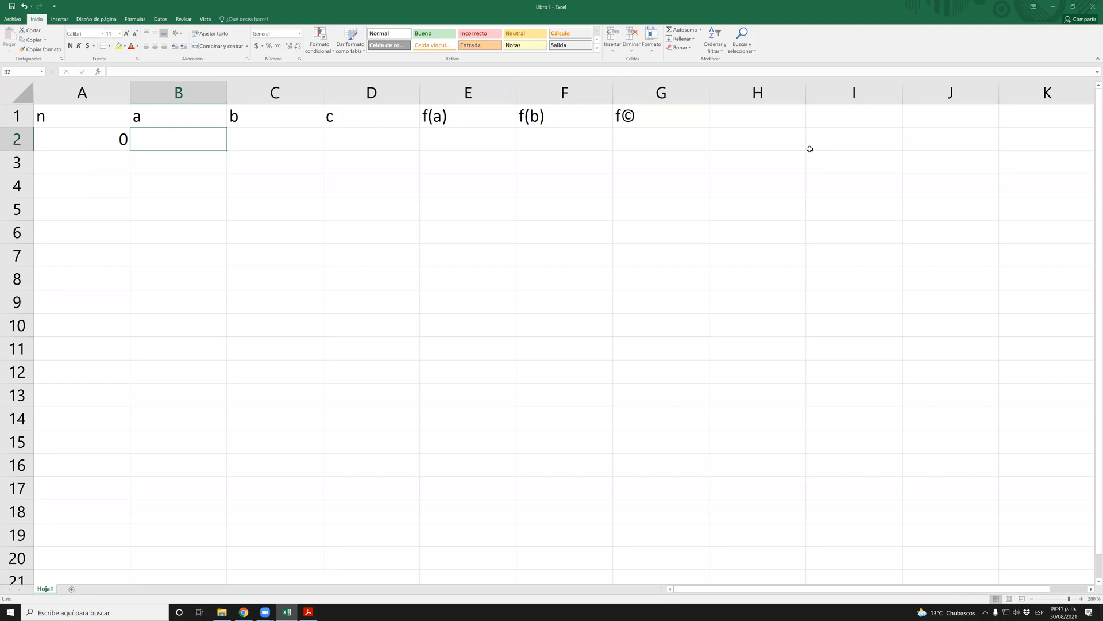
pyautogui.write('1.3')
pyautogui.press('Tab')
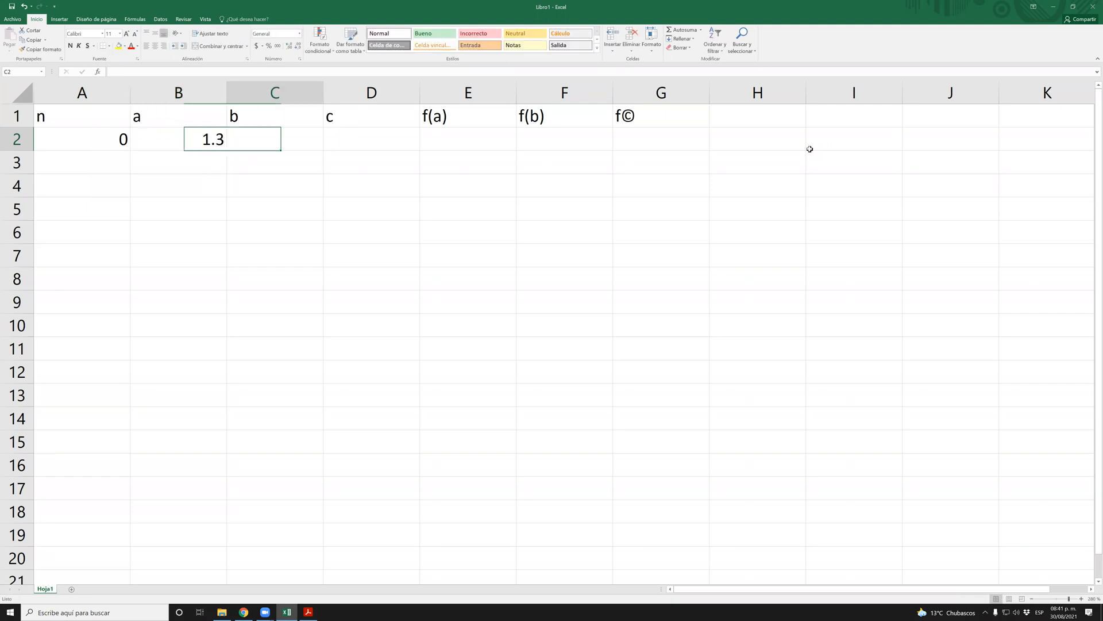
pyautogui.write('1')
pyautogui.press('Return')
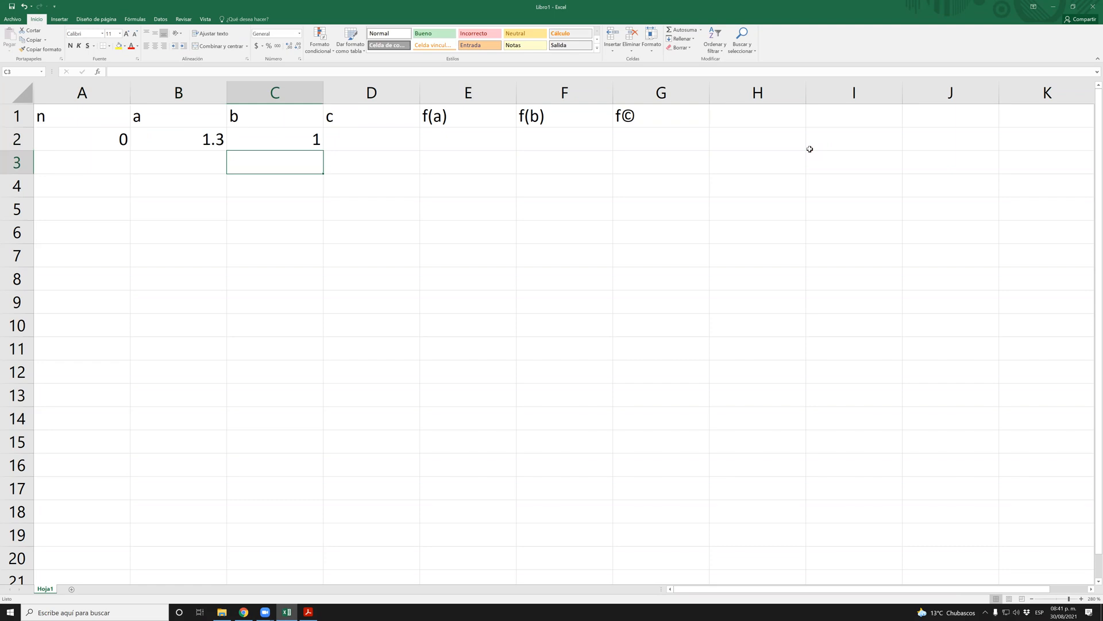
pyautogui.press('Up')
pyautogui.write('1.4')
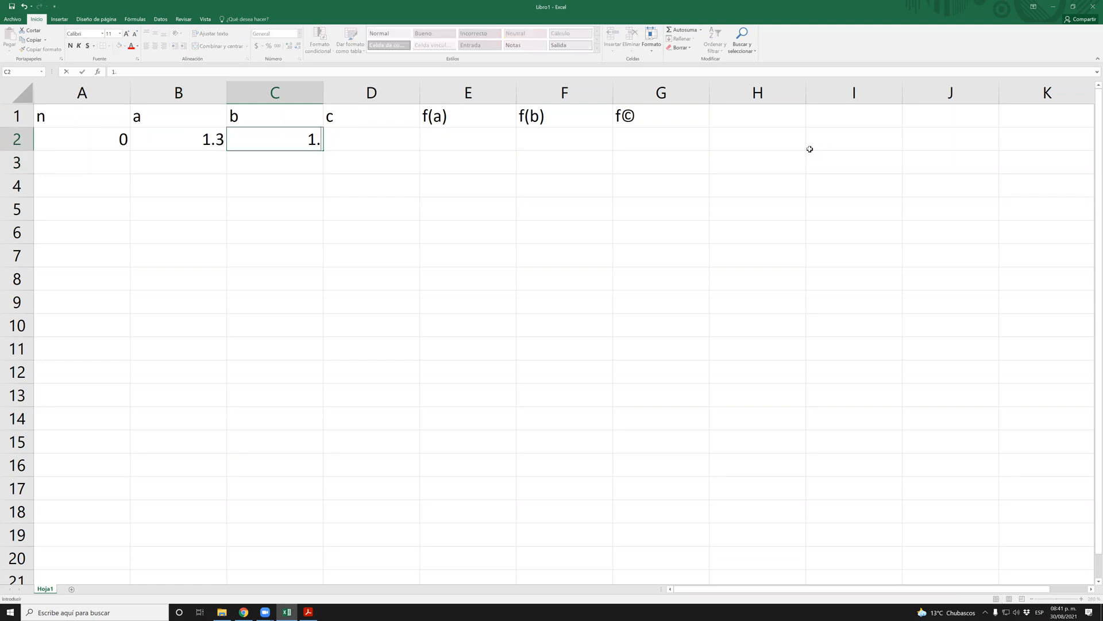
pyautogui.press('Tab')
# - Calculate the midpoint c in D2 with the formula =(B2+C2)/2
pyautogui.press('Tab')
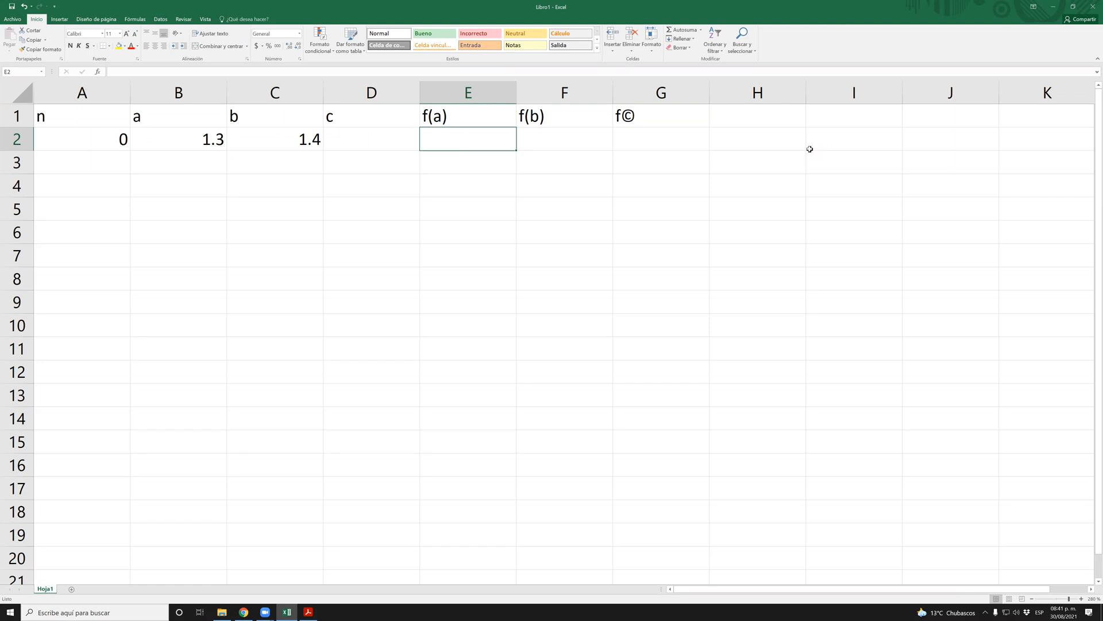
pyautogui.press('Left')
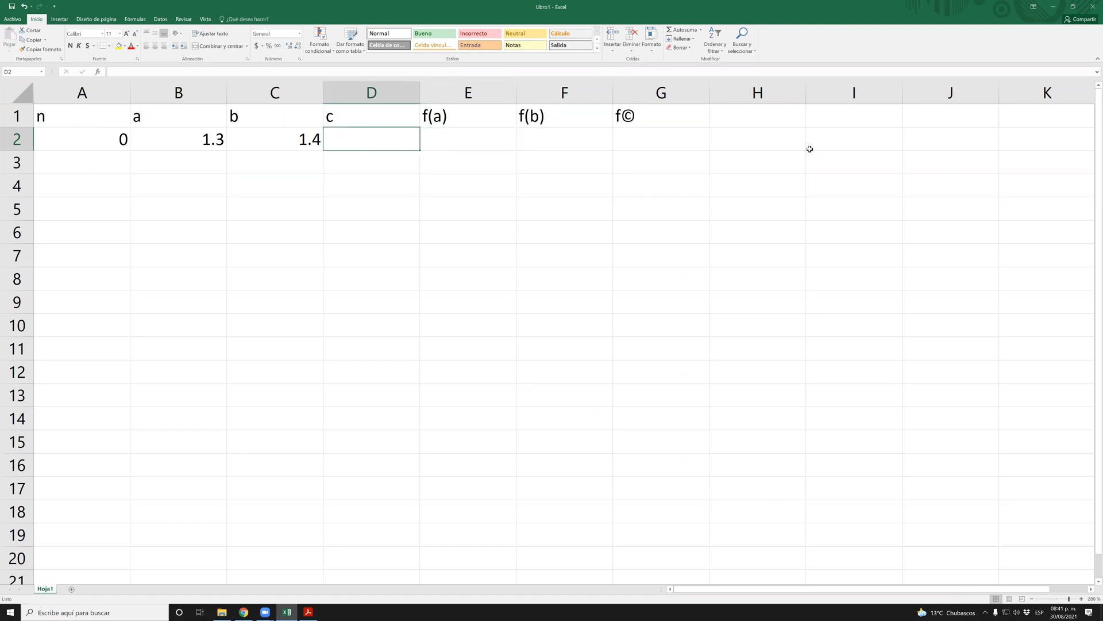
pyautogui.write('=(')
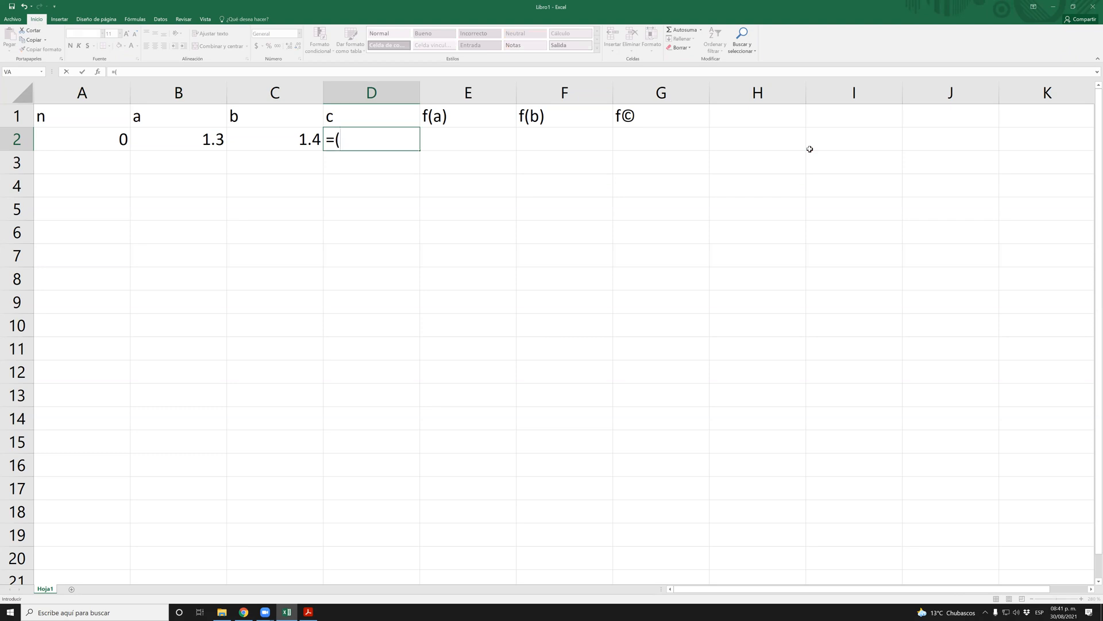
pyautogui.press('Left')
pyautogui.press('Left')
pyautogui.write('+')
pyautogui.press('Left')
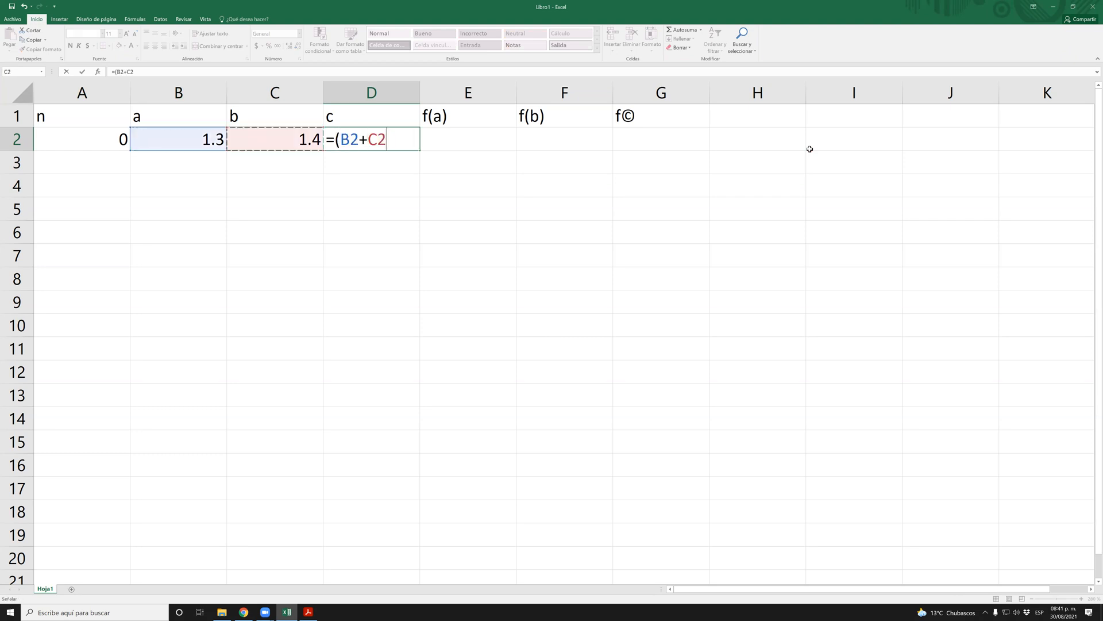
pyautogui.write(')/2')
pyautogui.press('Return')
pyautogui.press('Up')
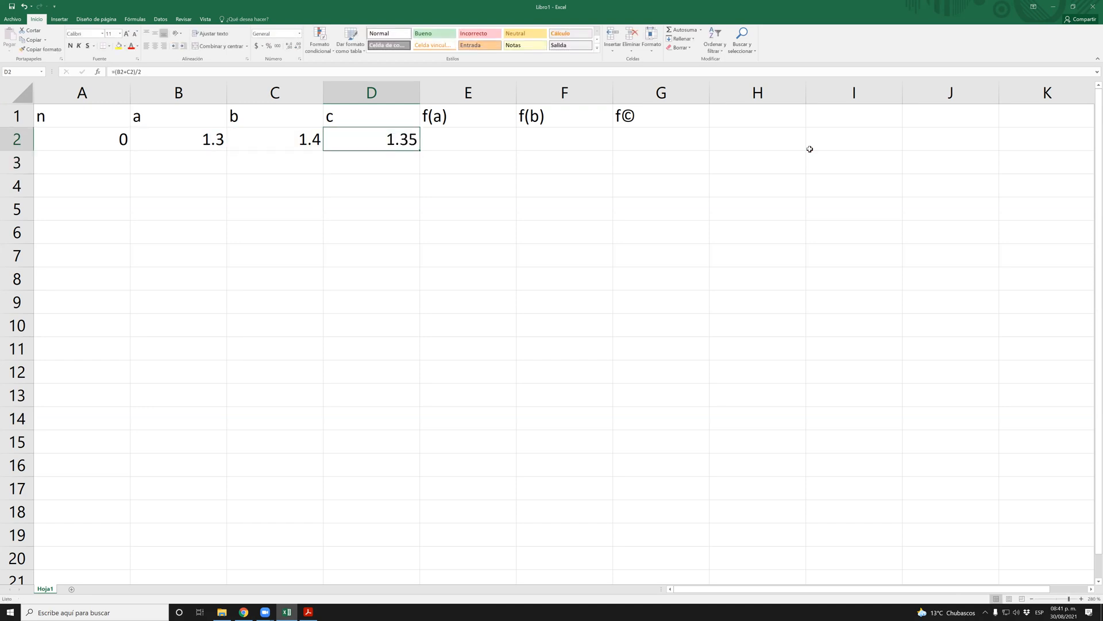
# - Look up the function of problem 2.11.4 in the Acrobat Reader PDF and return to the Excel sheet
pyautogui.press('Right')
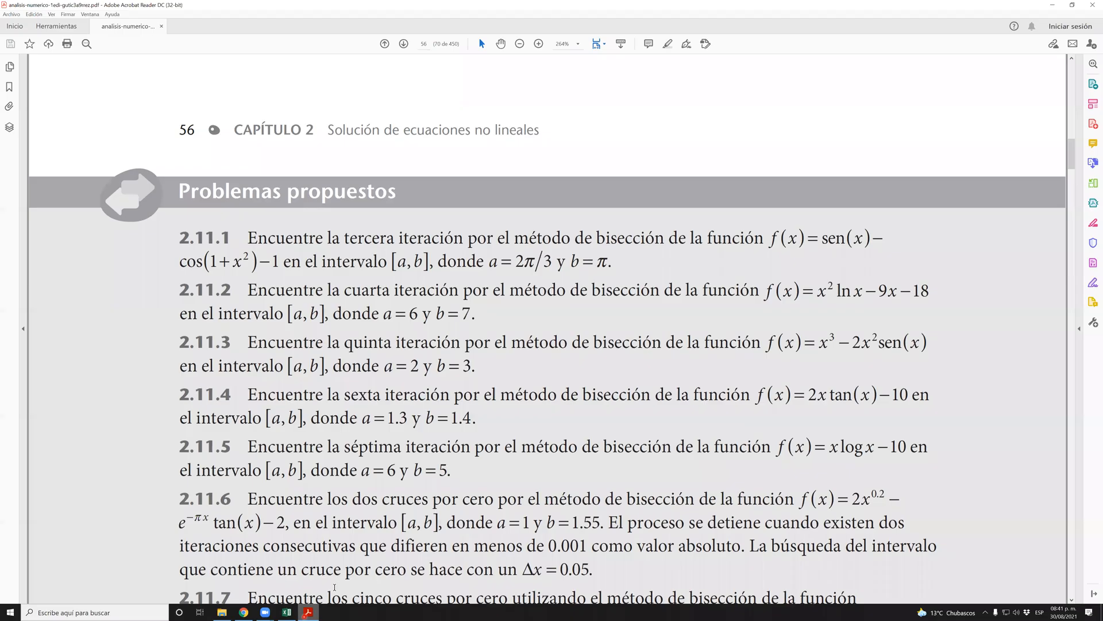
pyautogui.click(308, 611)
pyautogui.hotkey('alt', 'Tab')
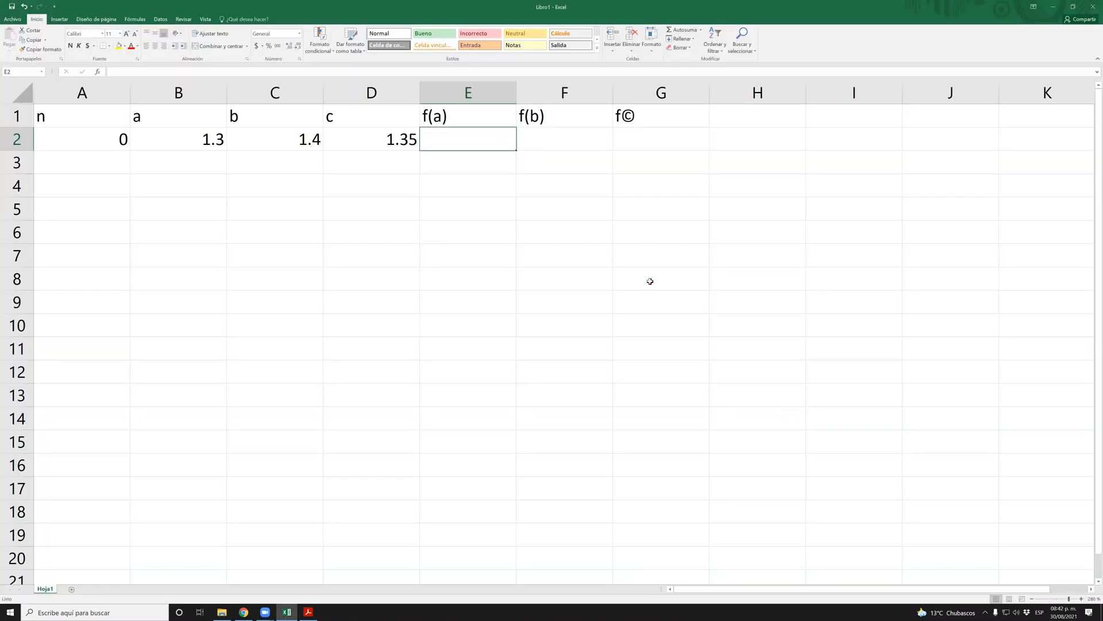
pyautogui.write('=')
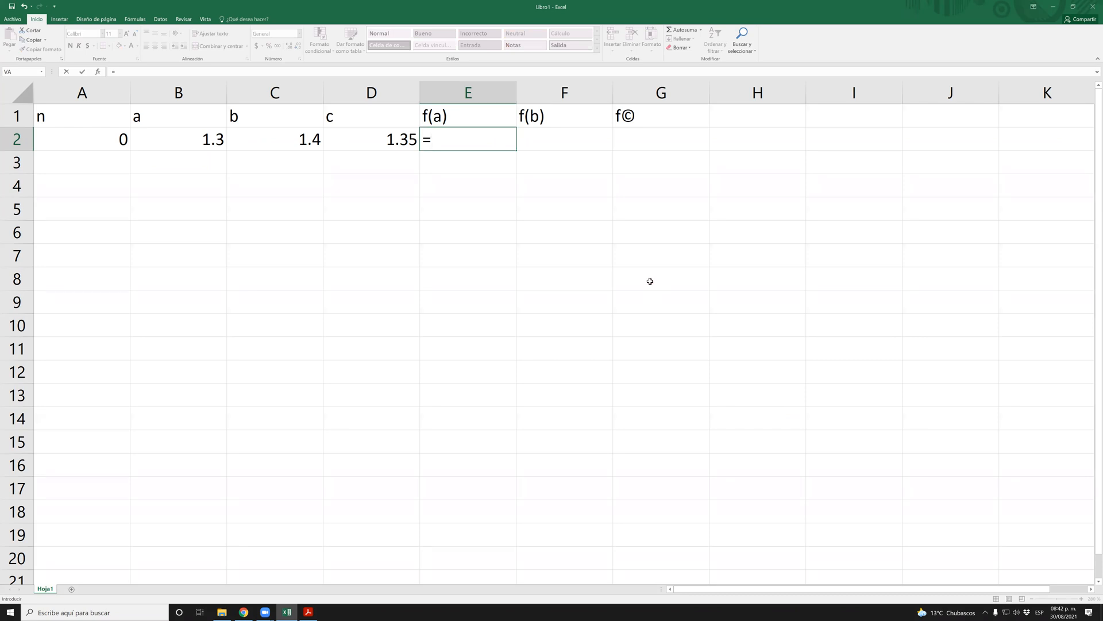
pyautogui.press('Escape')
pyautogui.press('Left')
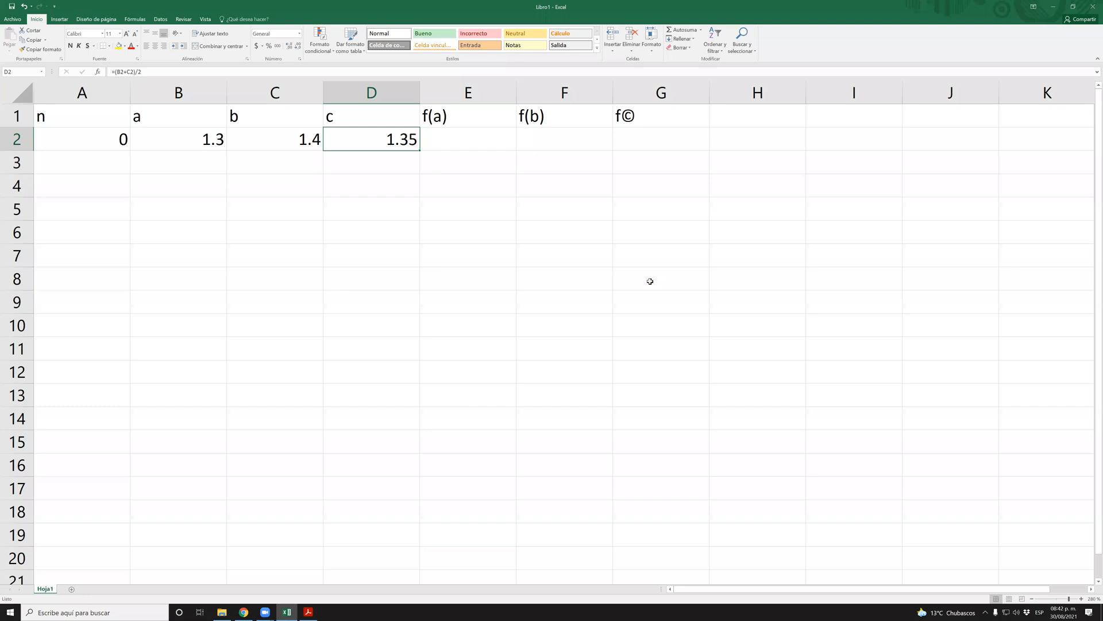
pyautogui.press('Right')
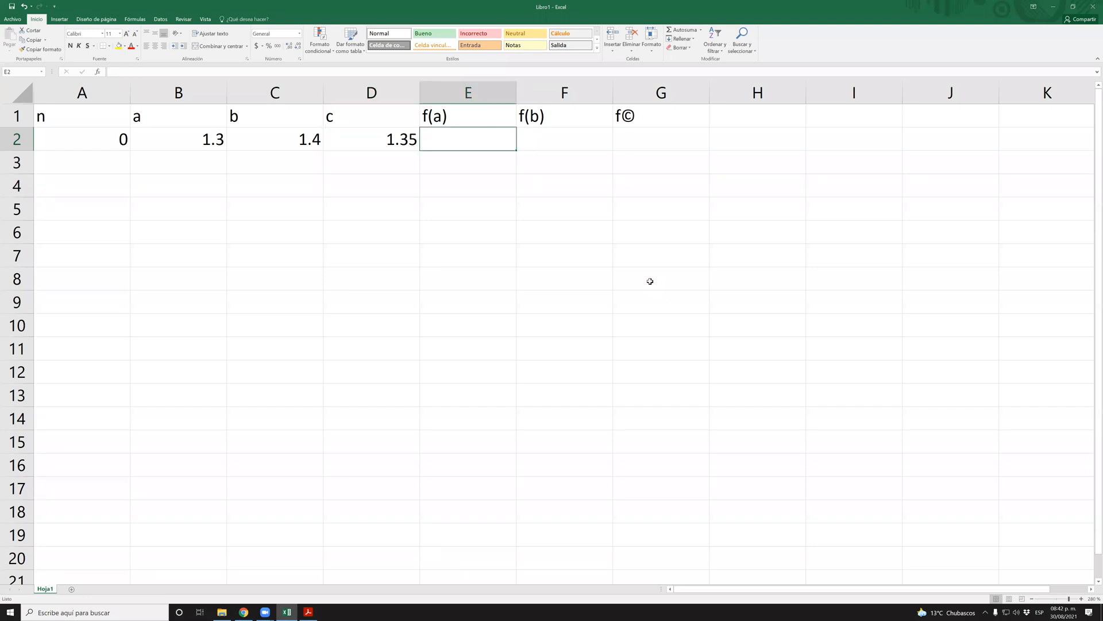
# - Recheck the function of problem 2.11.4 in the PDF and enter f(a) in E2 of the sheet as =2*B2*TAN(B2)-10
pyautogui.hotkey('alt', 'Tab')
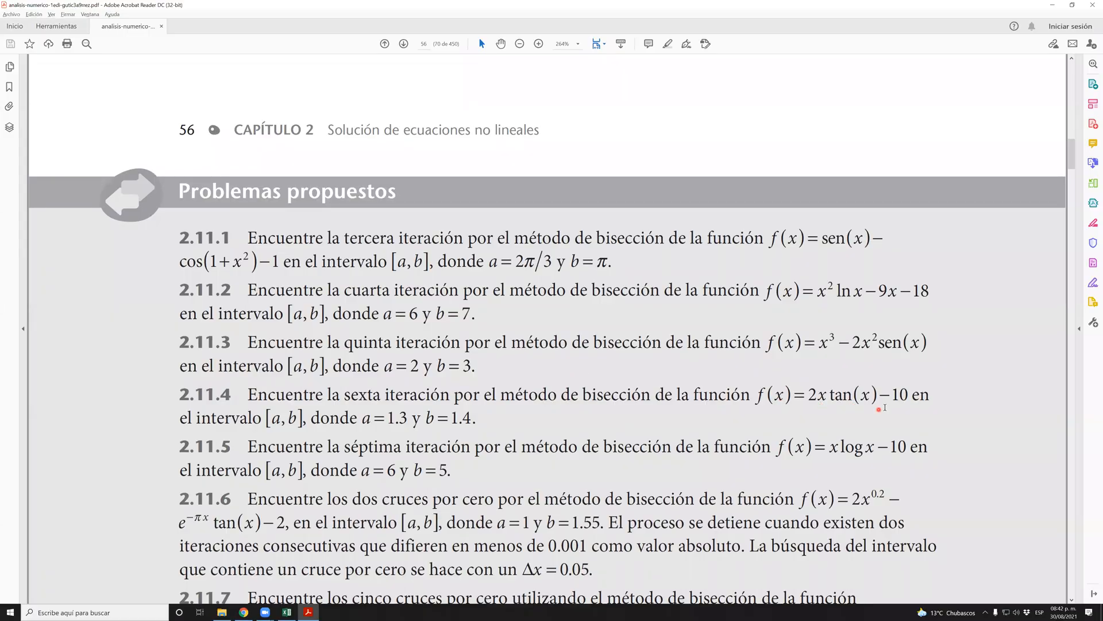
pyautogui.hotkey('alt', 'Tab')
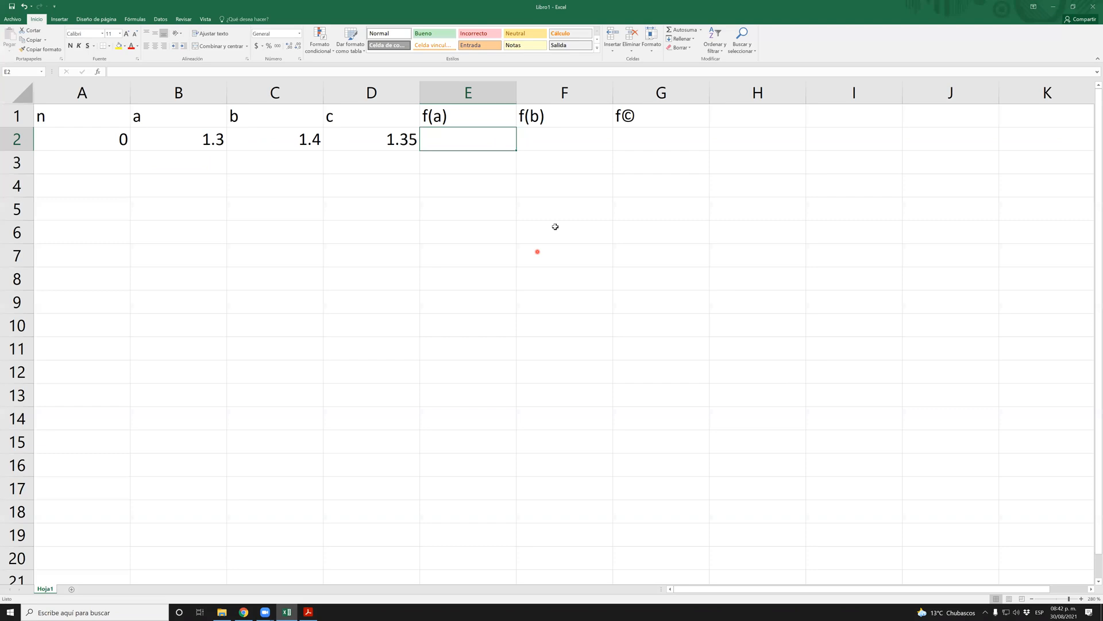
pyautogui.write('=')
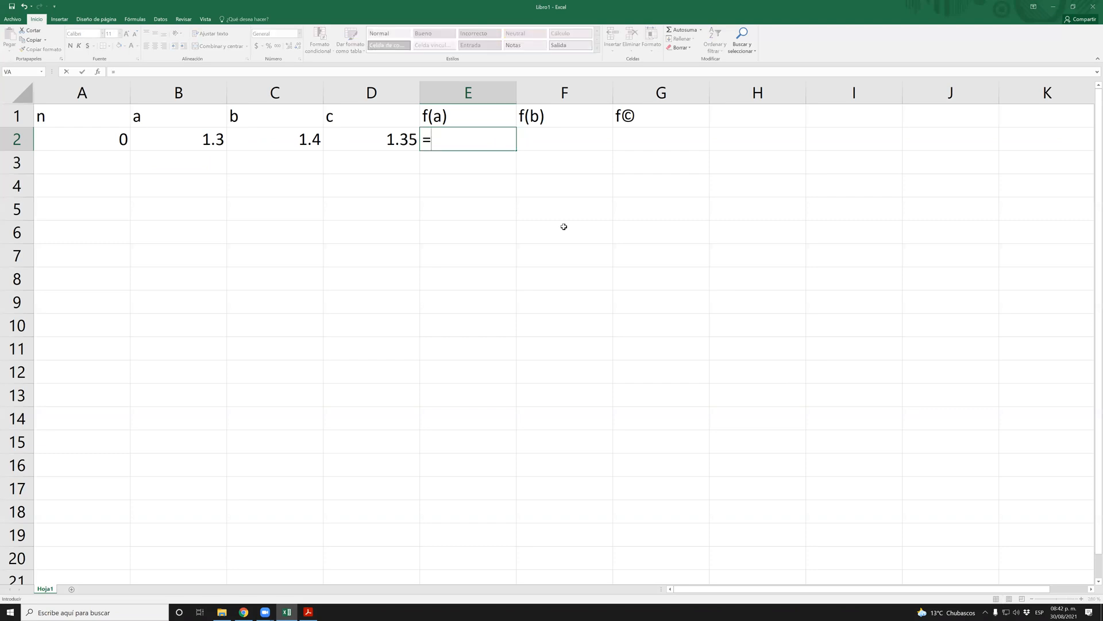
pyautogui.write('2*')
pyautogui.press('Left')
pyautogui.press('Left')
pyautogui.press('Left')
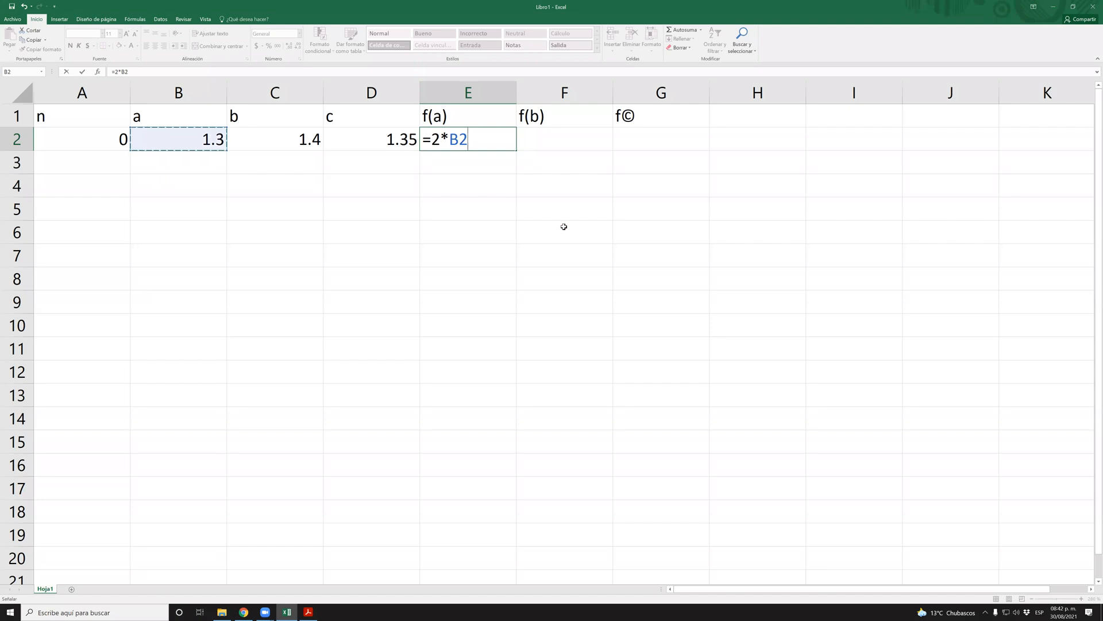
pyautogui.write('*tan')
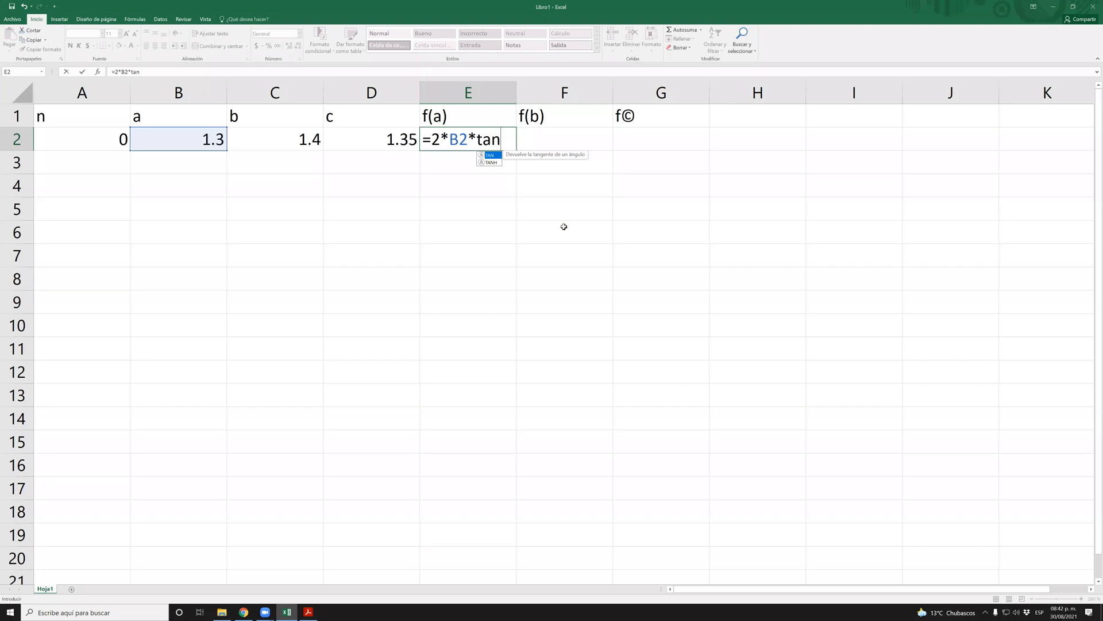
pyautogui.write('(')
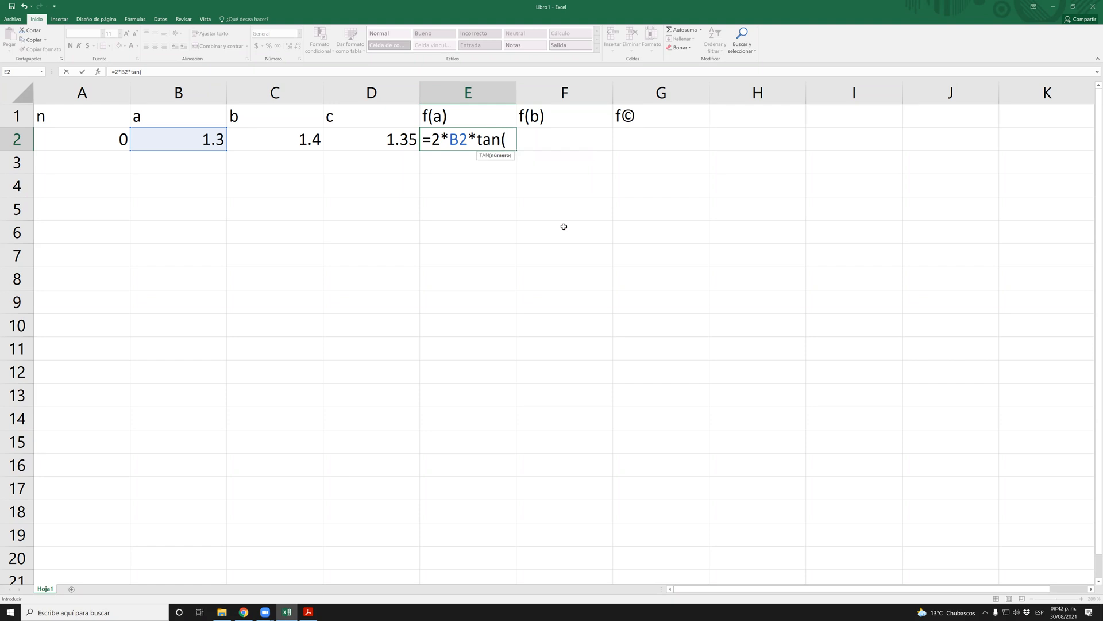
pyautogui.press('Left')
pyautogui.press('Left')
pyautogui.press('Left')
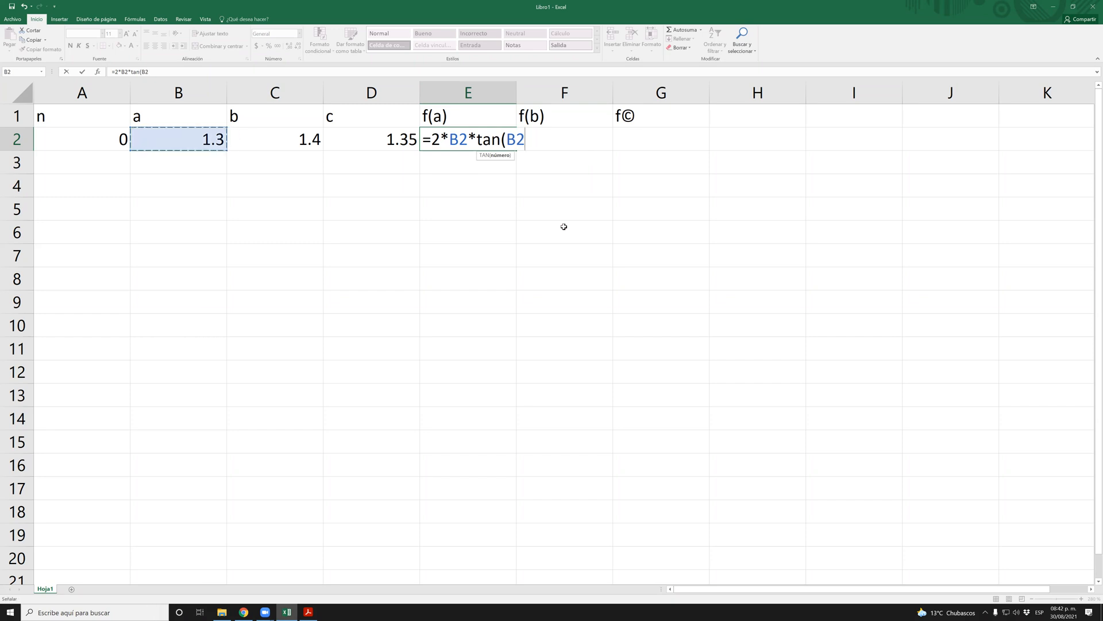
pyautogui.write(')-10')
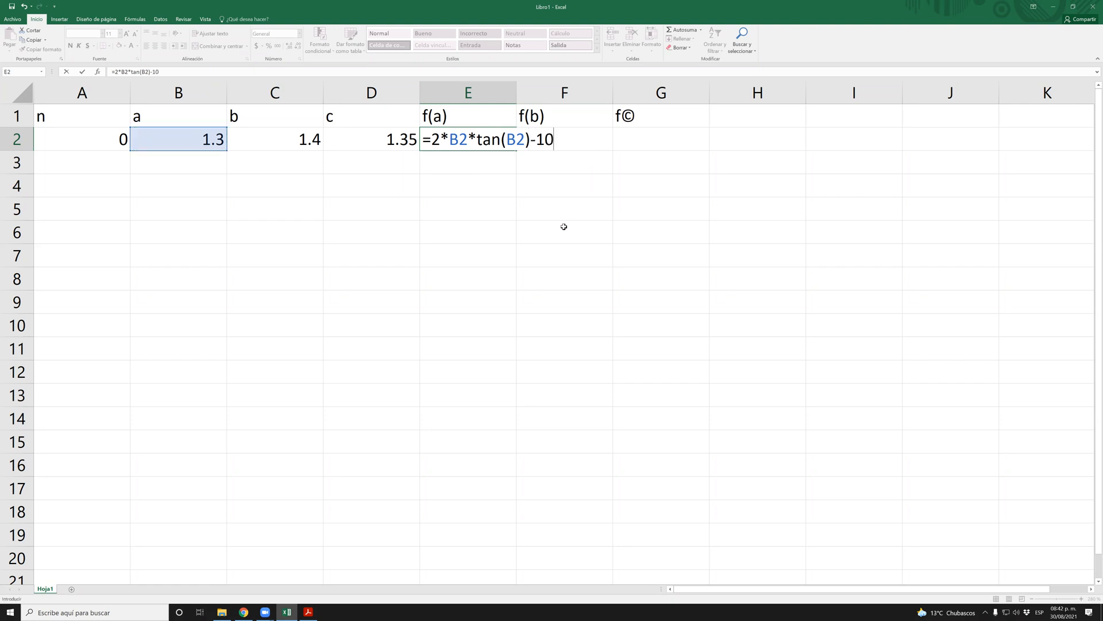
pyautogui.press('Return')
pyautogui.press('Up')
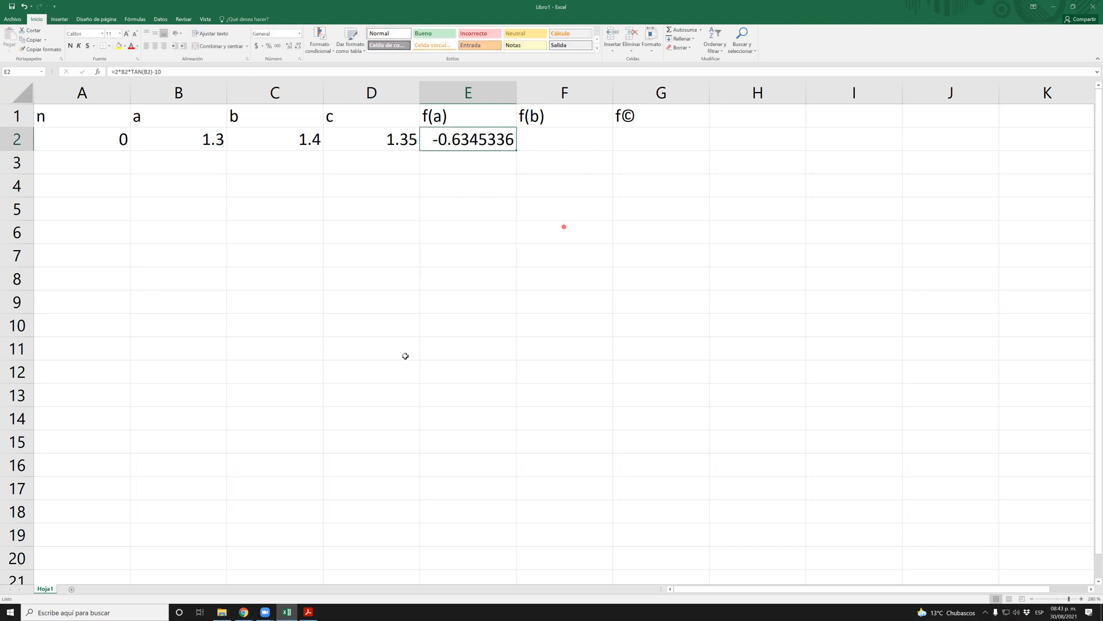
# - Review problem 2.11.4 in the PDF and inspect the f(a) formula in E2 of the Excel sheet
pyautogui.click(308, 612)
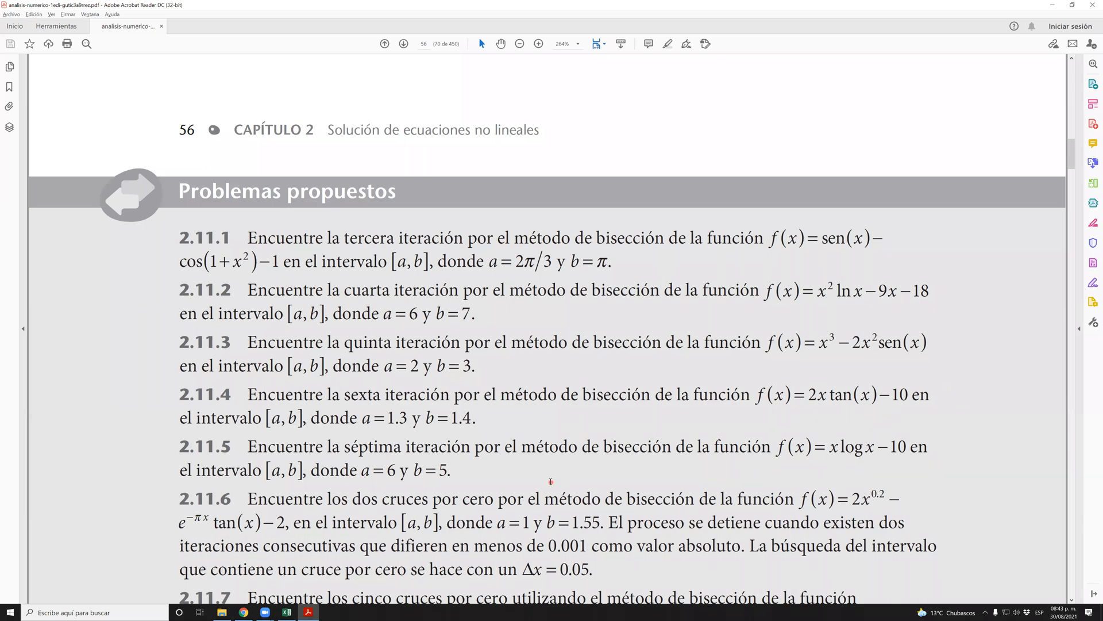
pyautogui.click(289, 611)
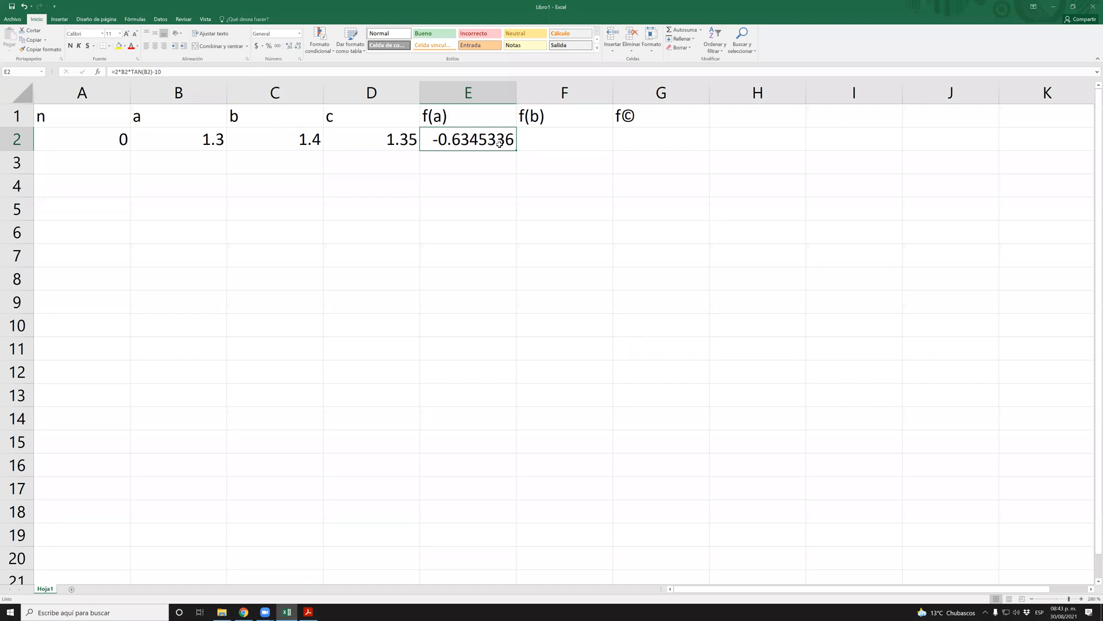
pyautogui.click(168, 70)
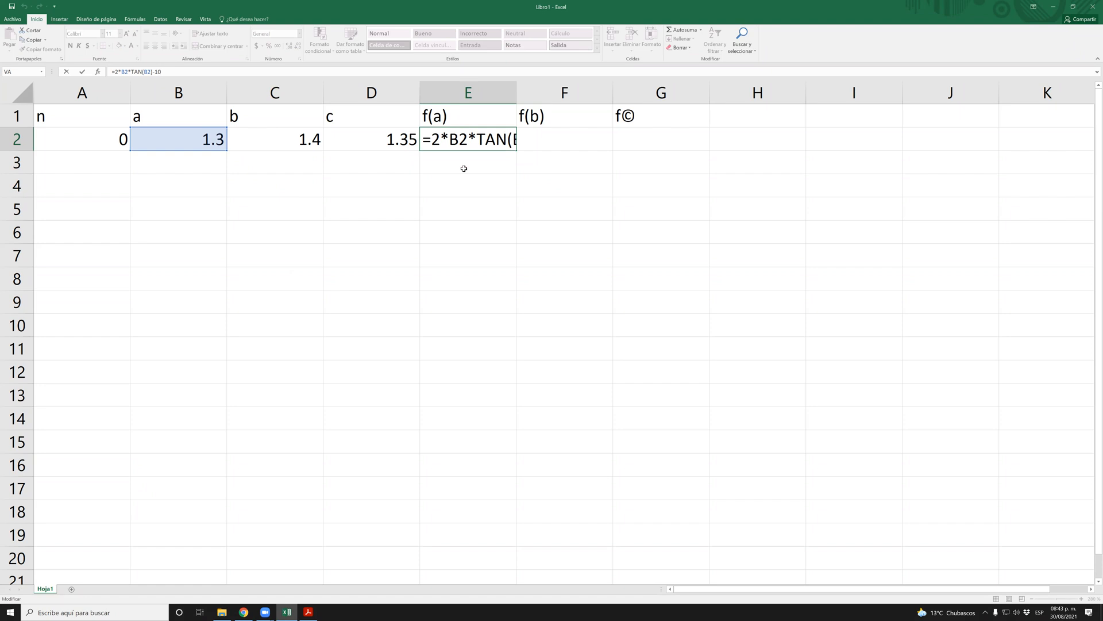
pyautogui.press('Tab')
# - Calculate f(b) in F2 with the formula =2*C2*TAN(C2)-10
pyautogui.write('=')
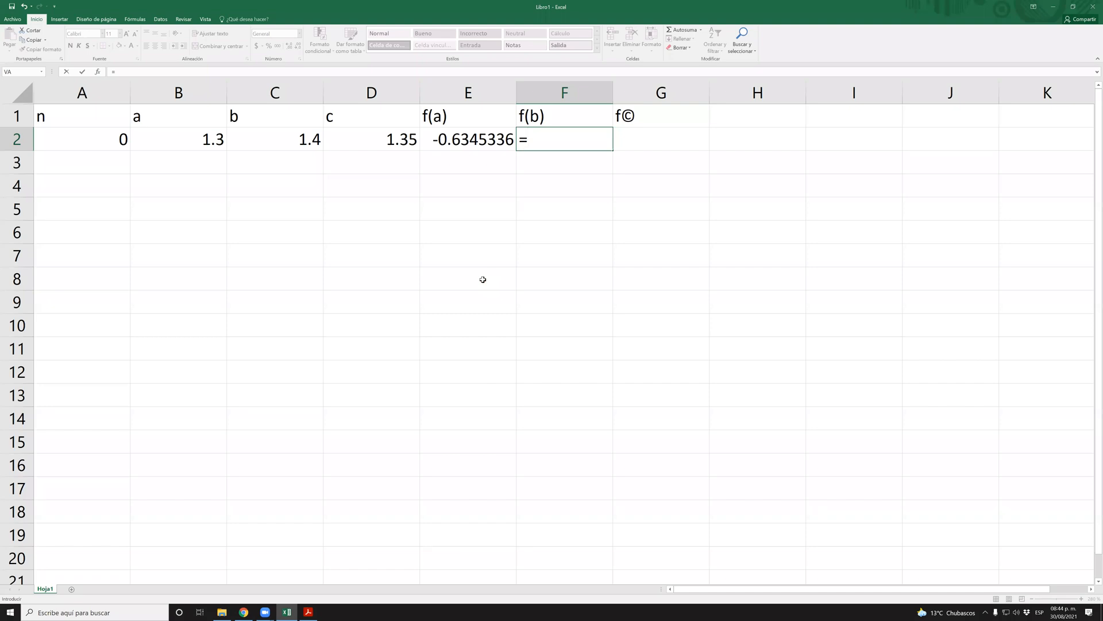
pyautogui.write('*')
pyautogui.press('Left')
pyautogui.press('Left')
pyautogui.press('Left')
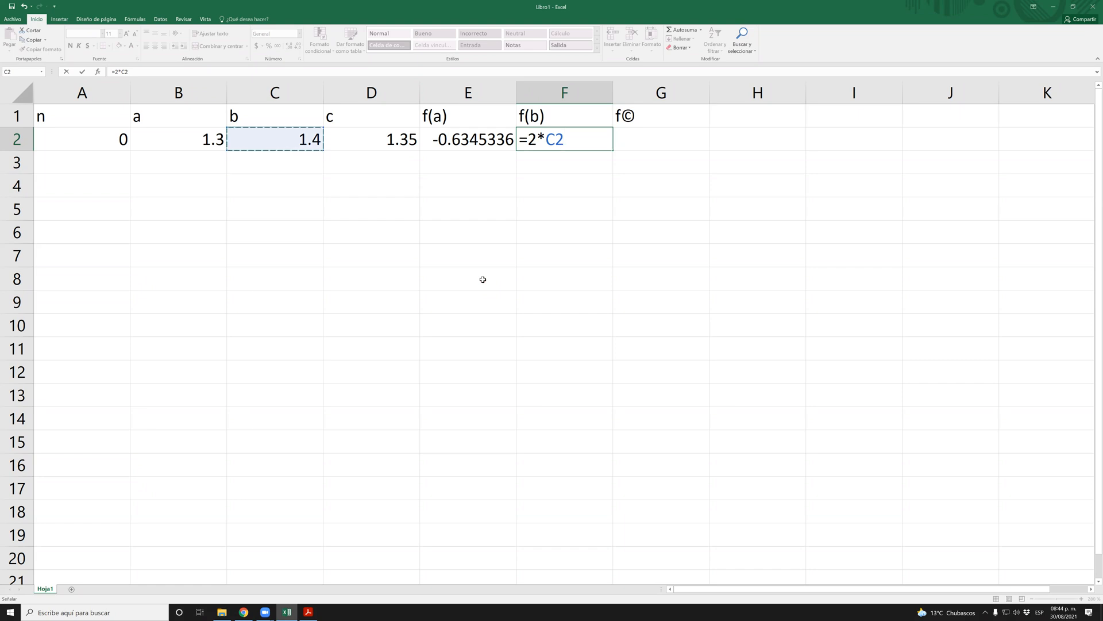
pyautogui.write('*ta')
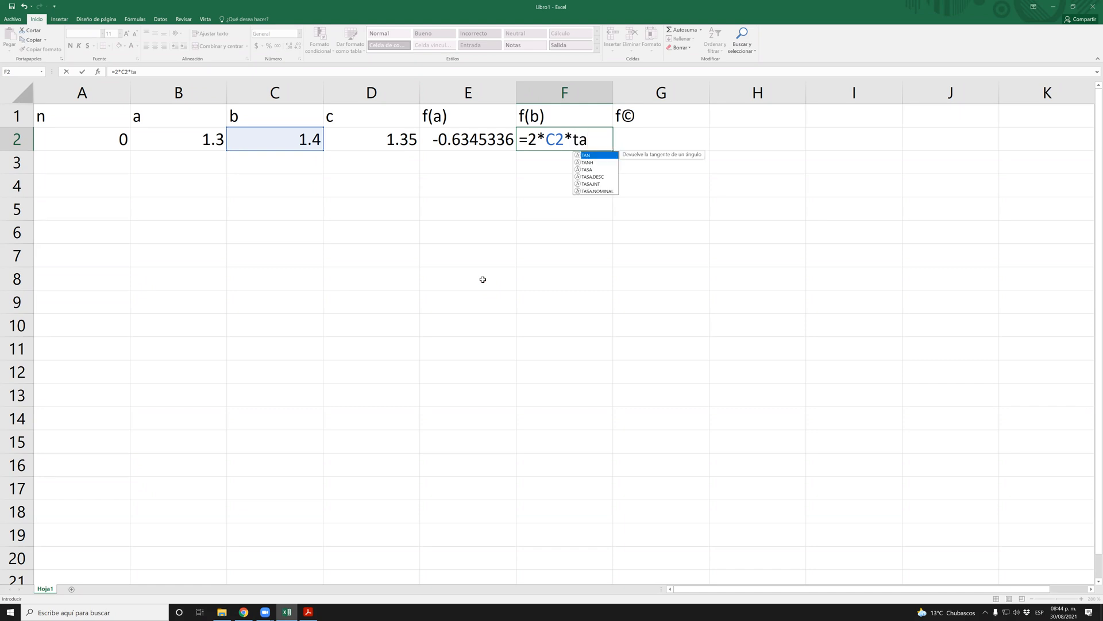
pyautogui.write('n')
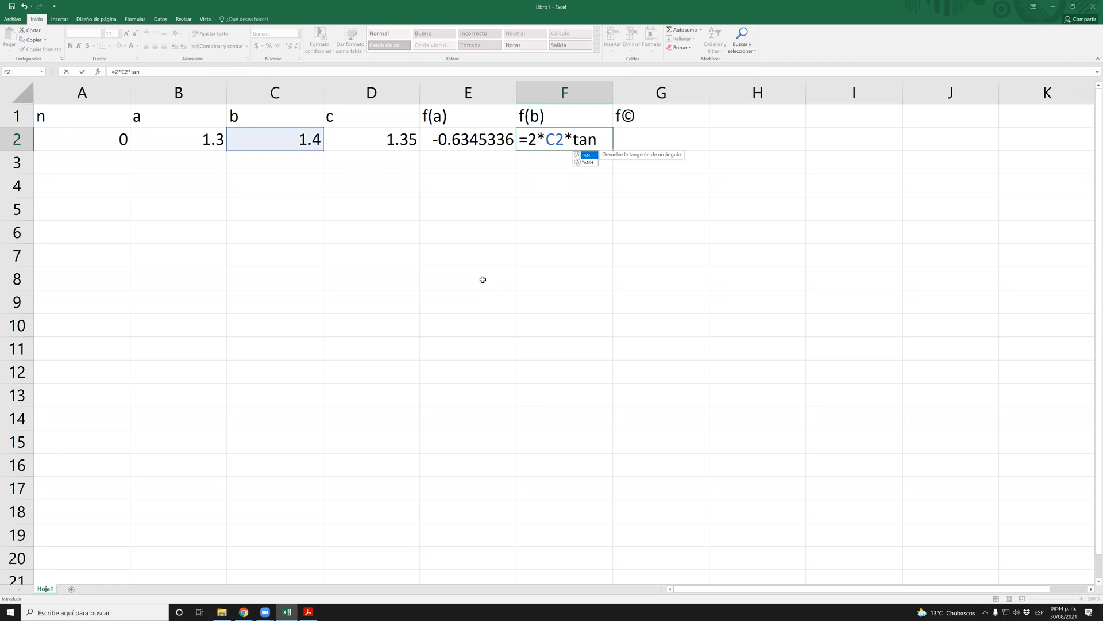
pyautogui.write('(')
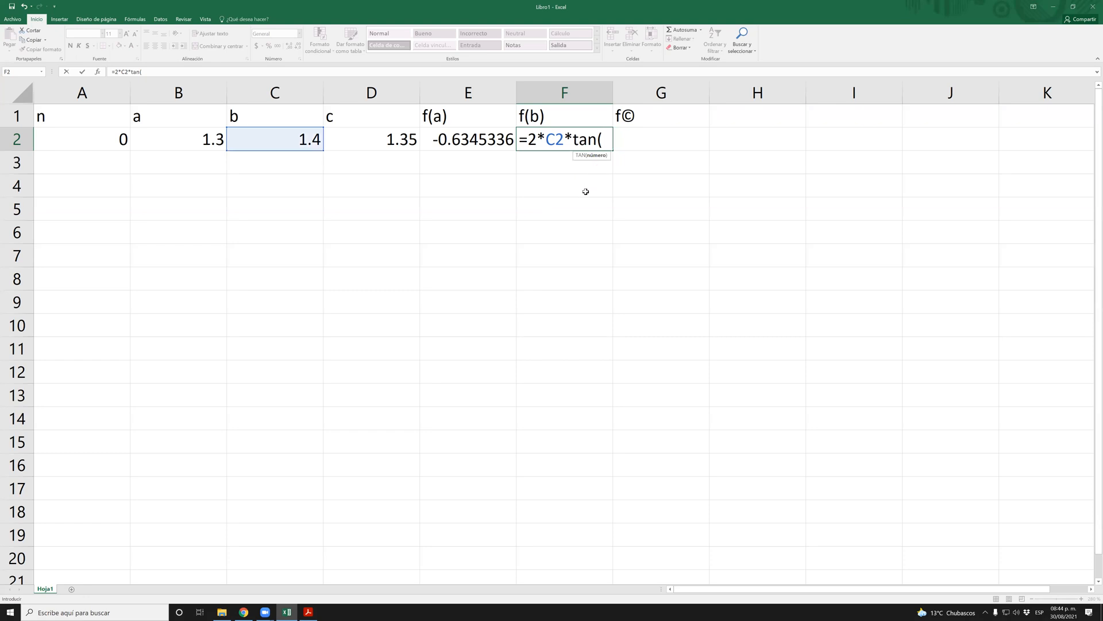
pyautogui.press('Left')
pyautogui.press('Left')
pyautogui.press('Left')
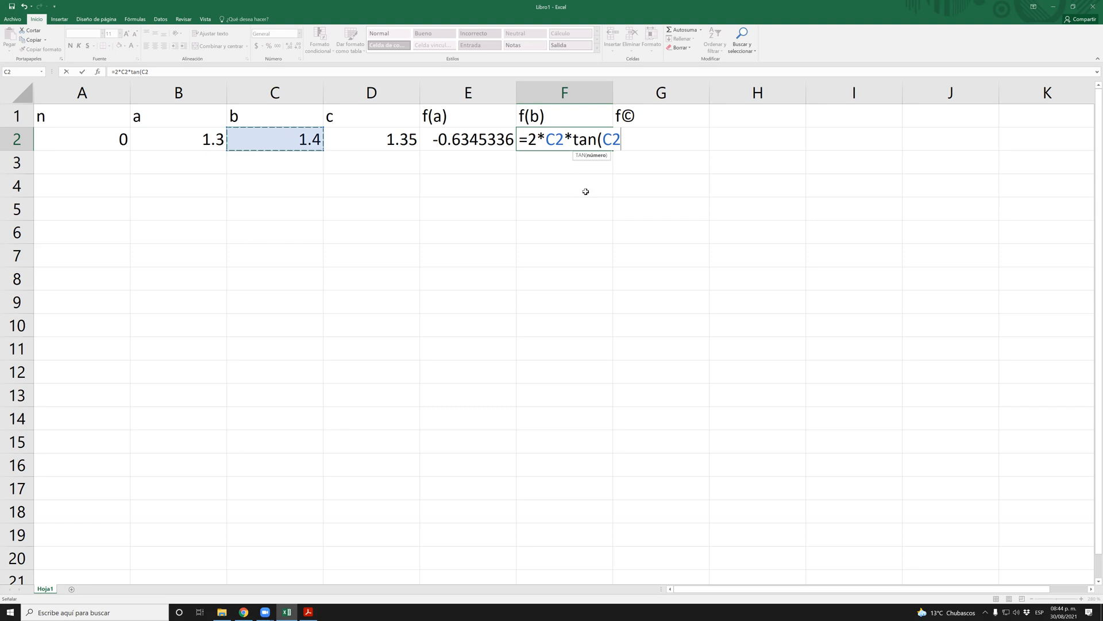
pyautogui.write(')-10')
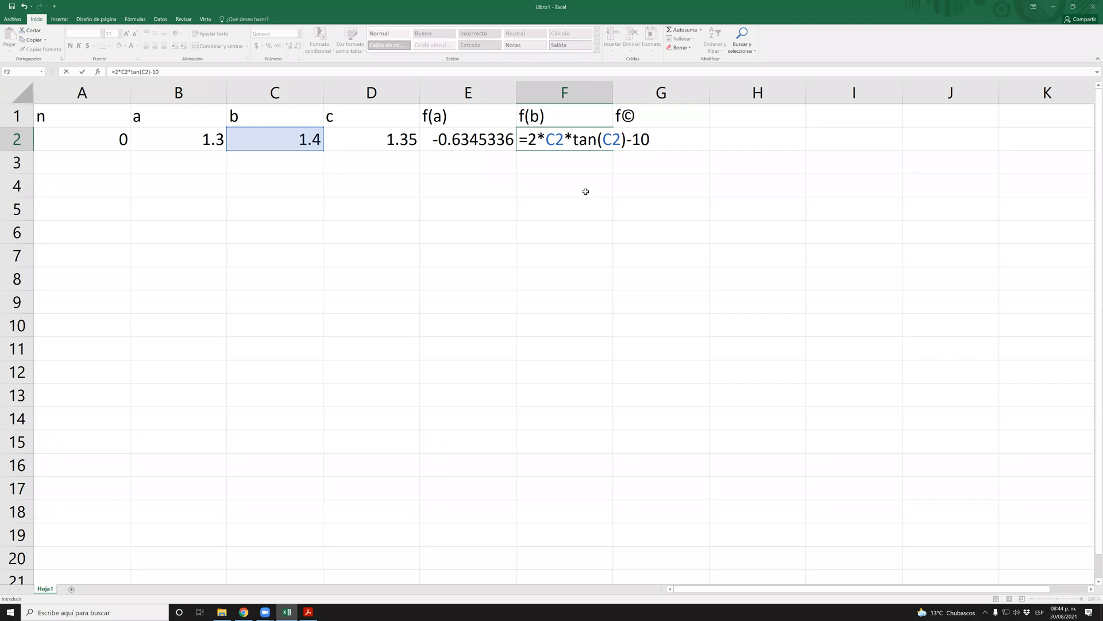
pyautogui.press('Return')
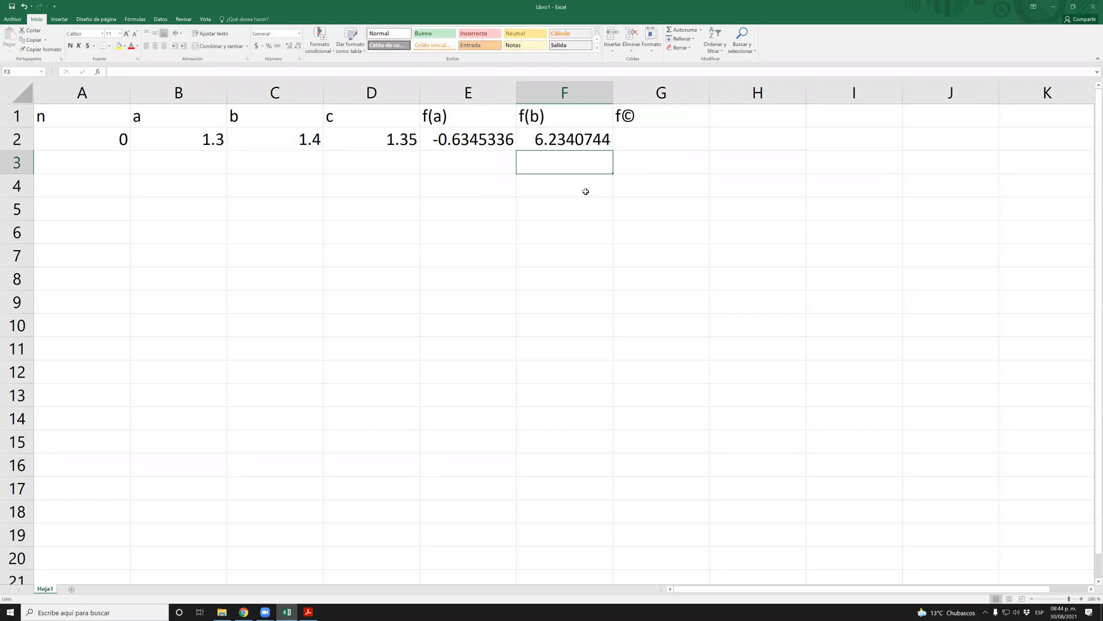
pyautogui.press('Up')
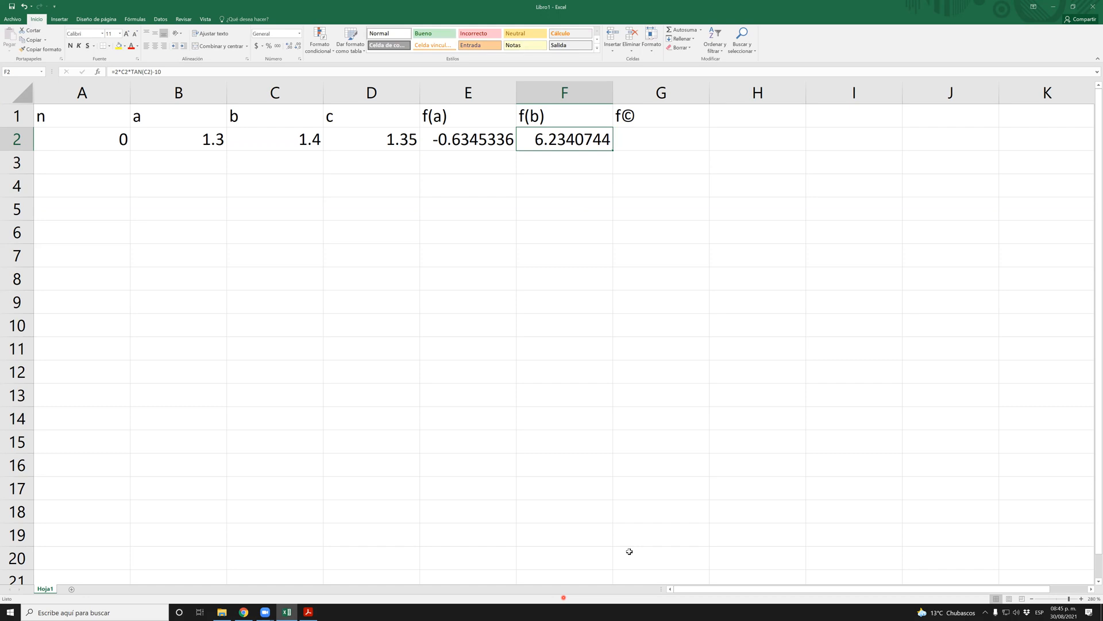
pyautogui.click(616, 416)
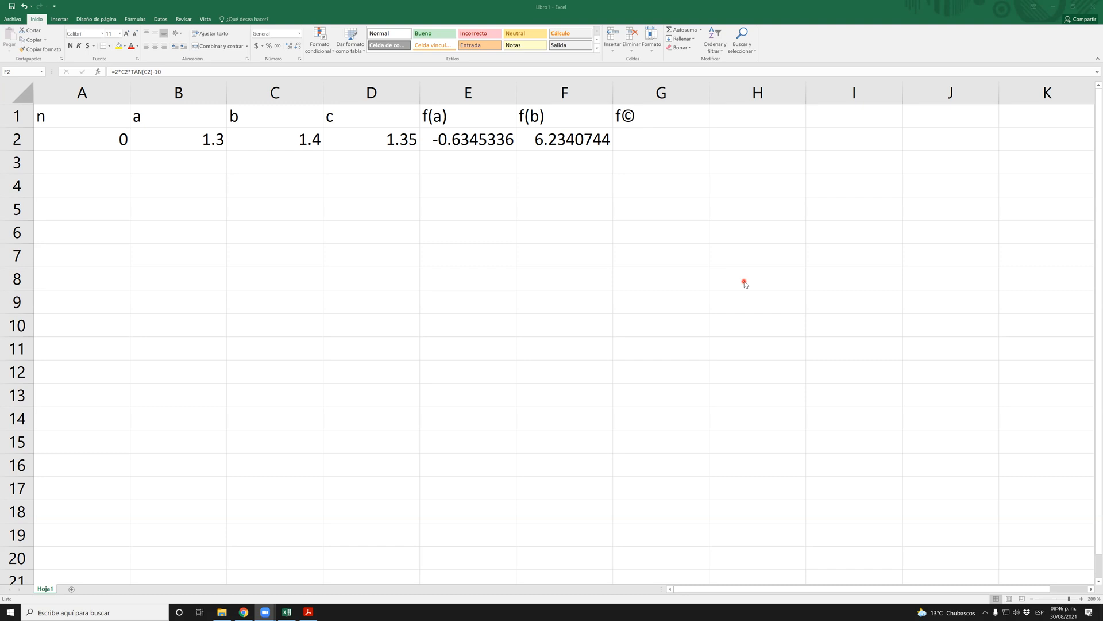
pyautogui.click(570, 129)
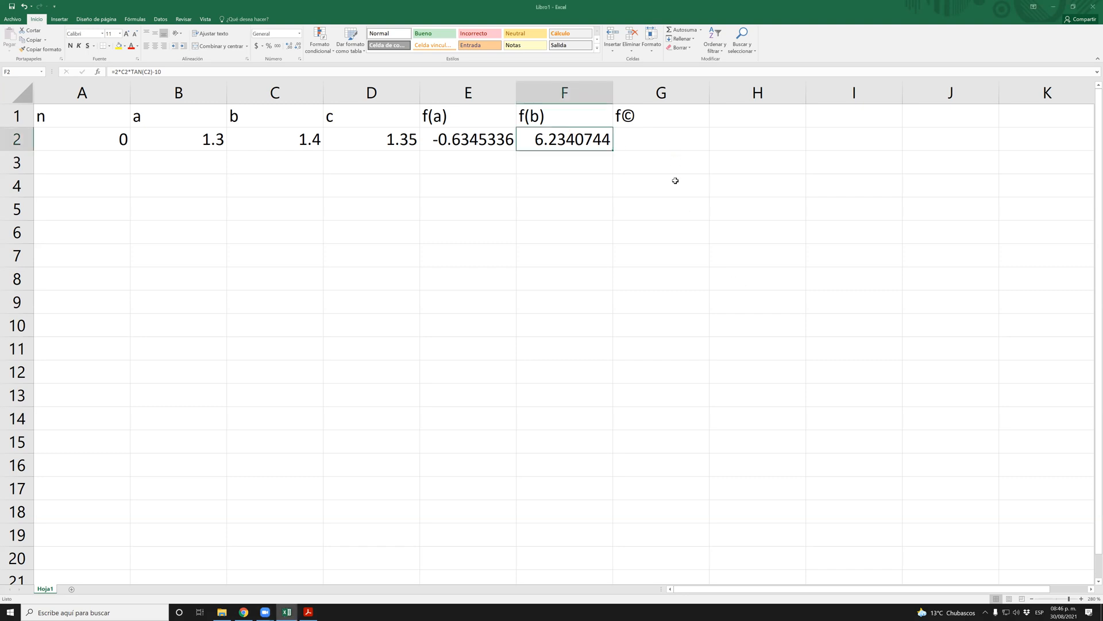
pyautogui.click(650, 149)
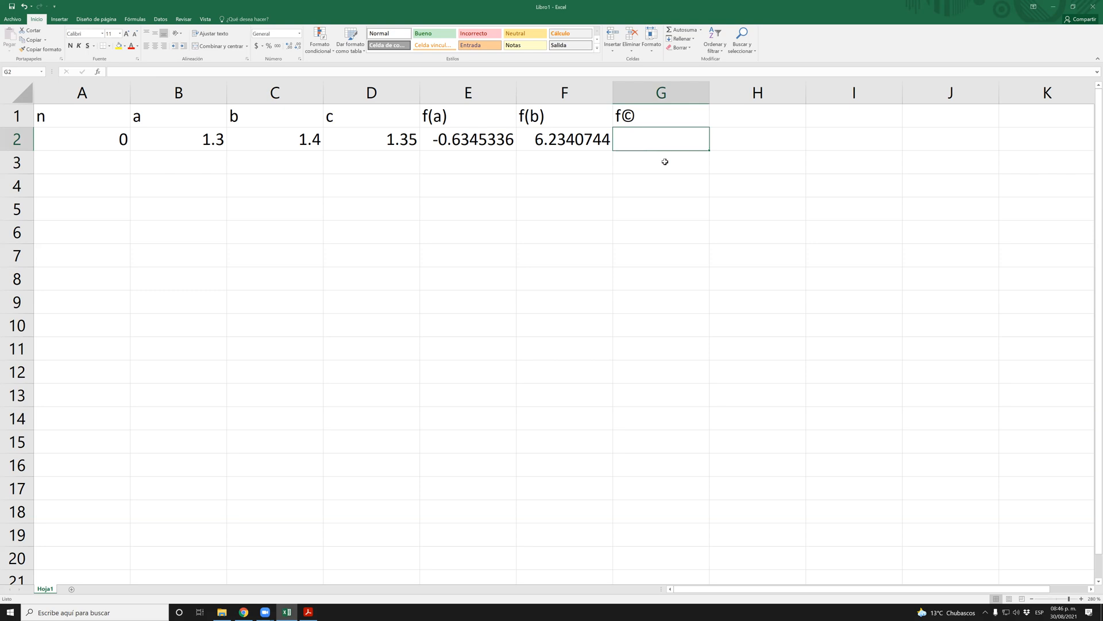
pyautogui.write('=')
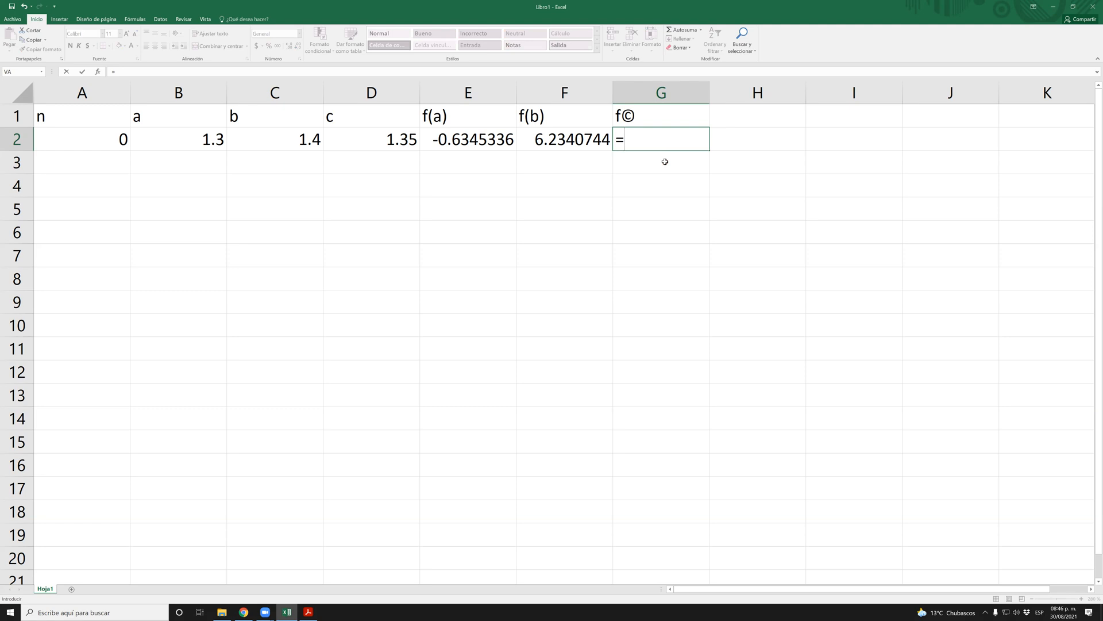
pyautogui.press('Escape')
pyautogui.press('Left')
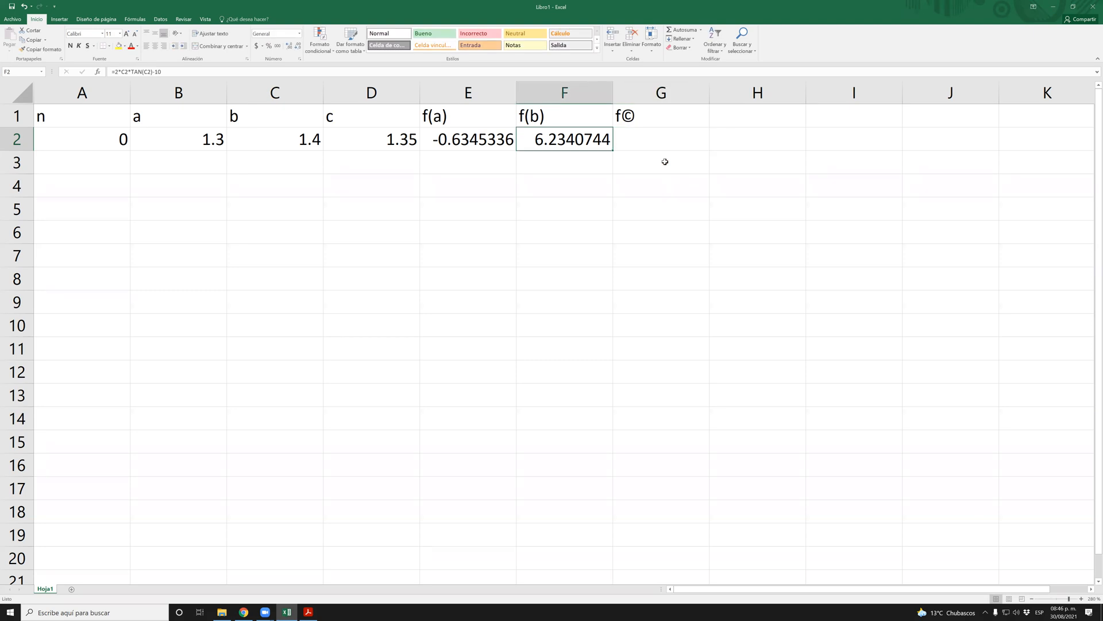
pyautogui.hotkey('ctrl', 'c')
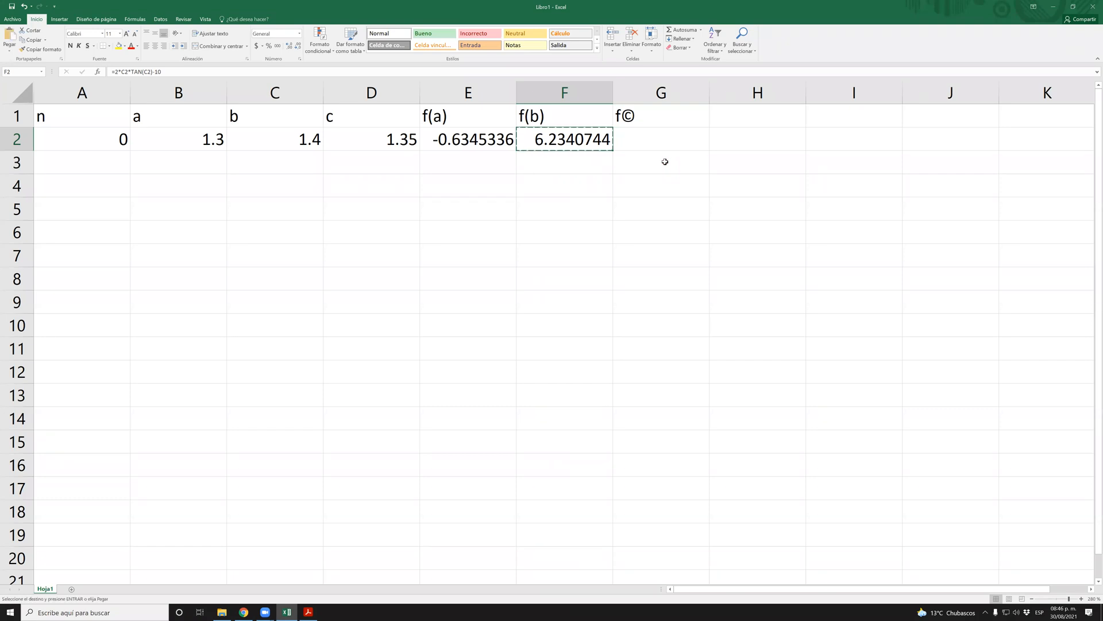
pyautogui.click(665, 162)
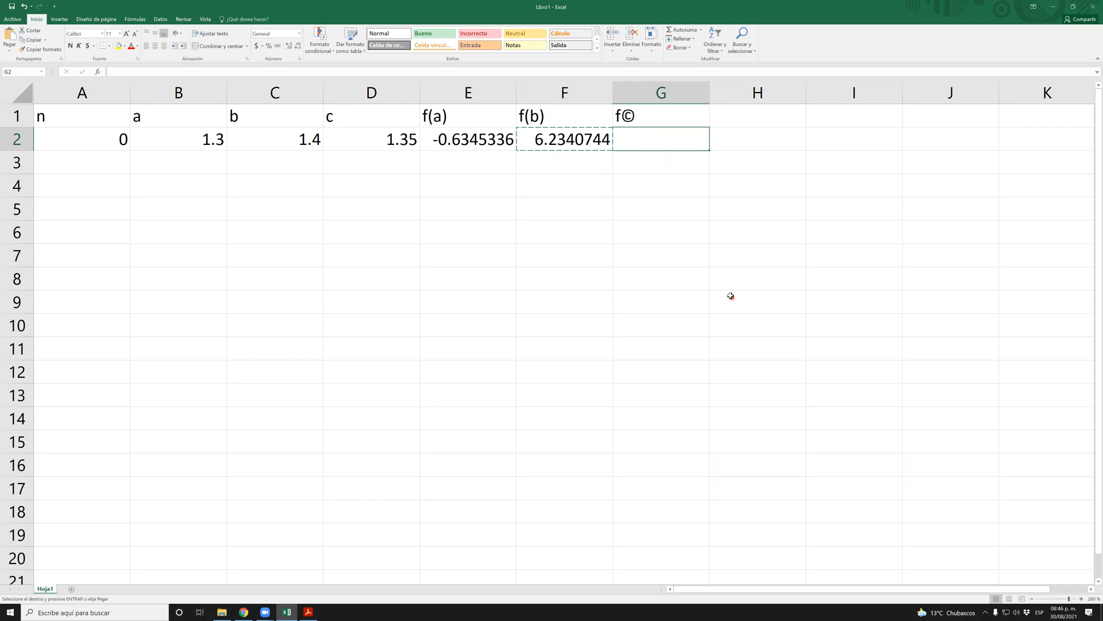
# - Inspect the f(b) formula in F2 and its cell references, leaving the formula as it is
pyautogui.click(542, 142)
pyautogui.doubleClick(542, 142)
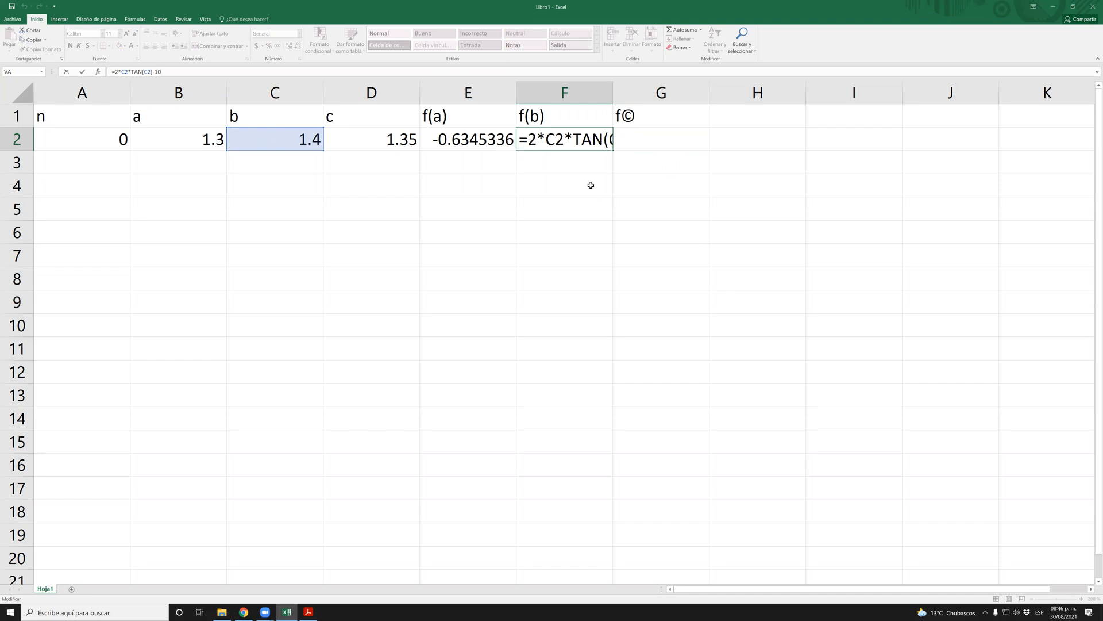
pyautogui.hotkey('ctrl', 'Return')
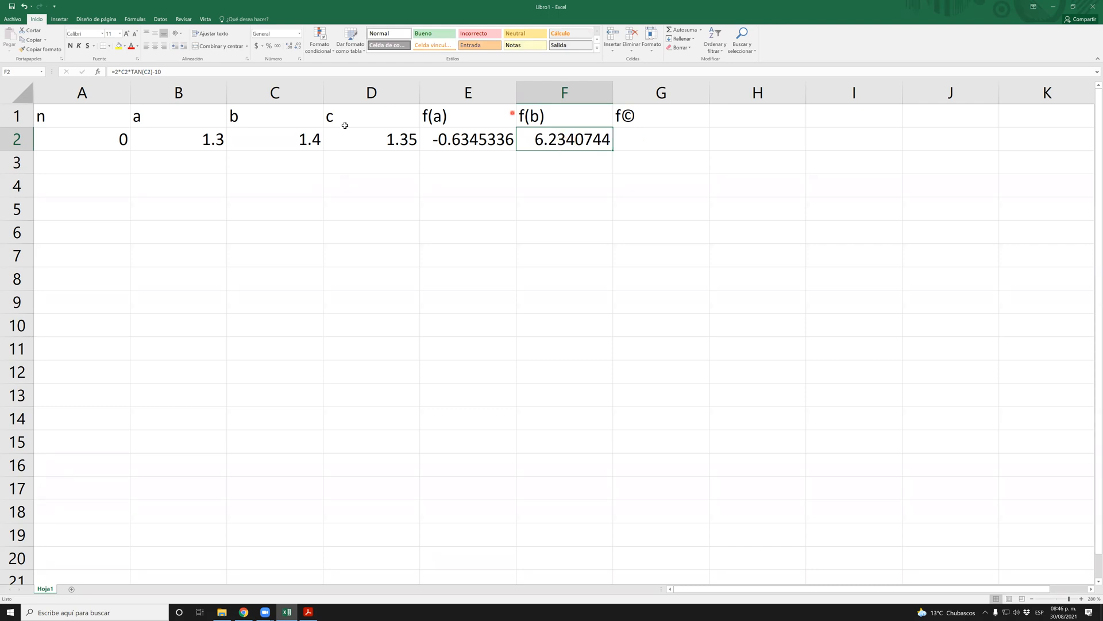
pyautogui.click(252, 72)
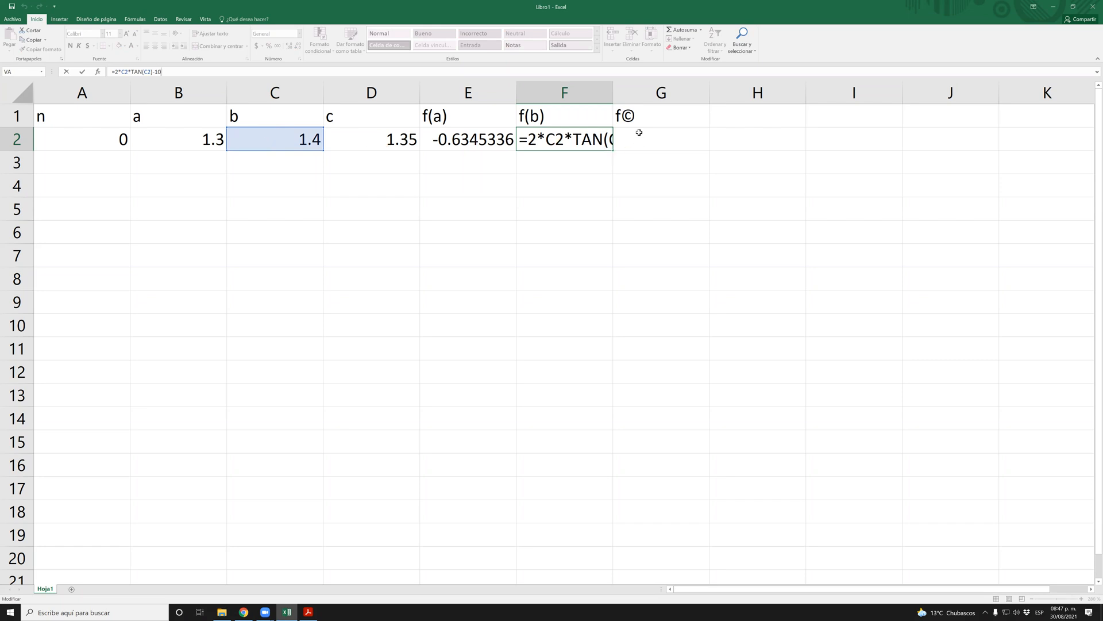
pyautogui.click(546, 176)
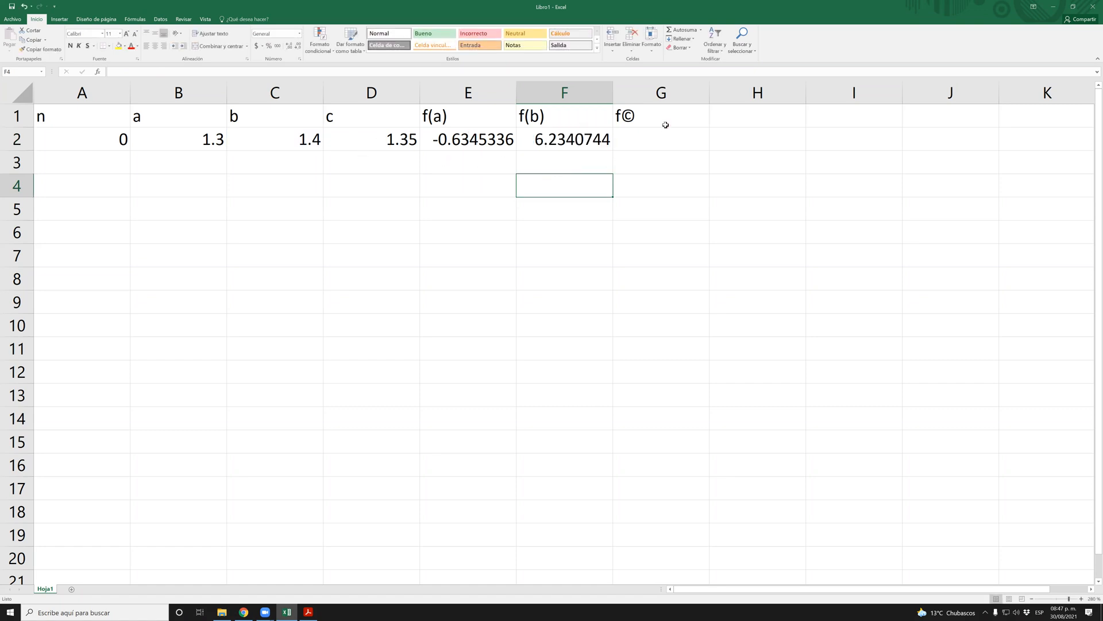
# - Copy the f(b) formula from F2 into G2 to calculate f(c), and check that it refers to D2
pyautogui.click(582, 138)
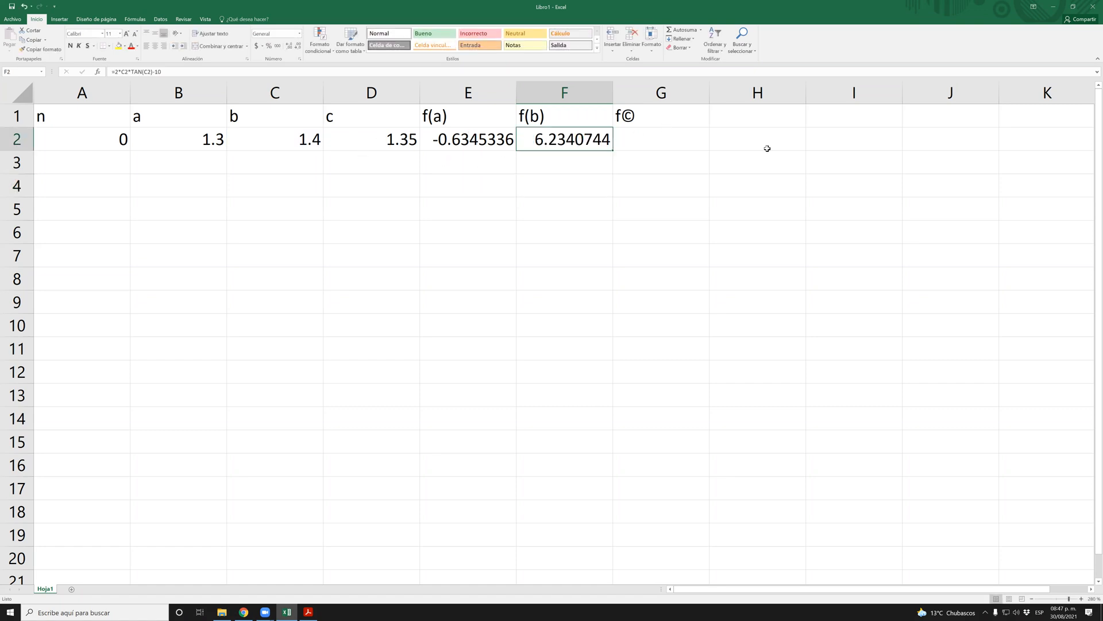
pyautogui.hotkey('ctrl', 'c')
pyautogui.press('Right')
pyautogui.hotkey('ctrl', 'v')
pyautogui.press('Escape')
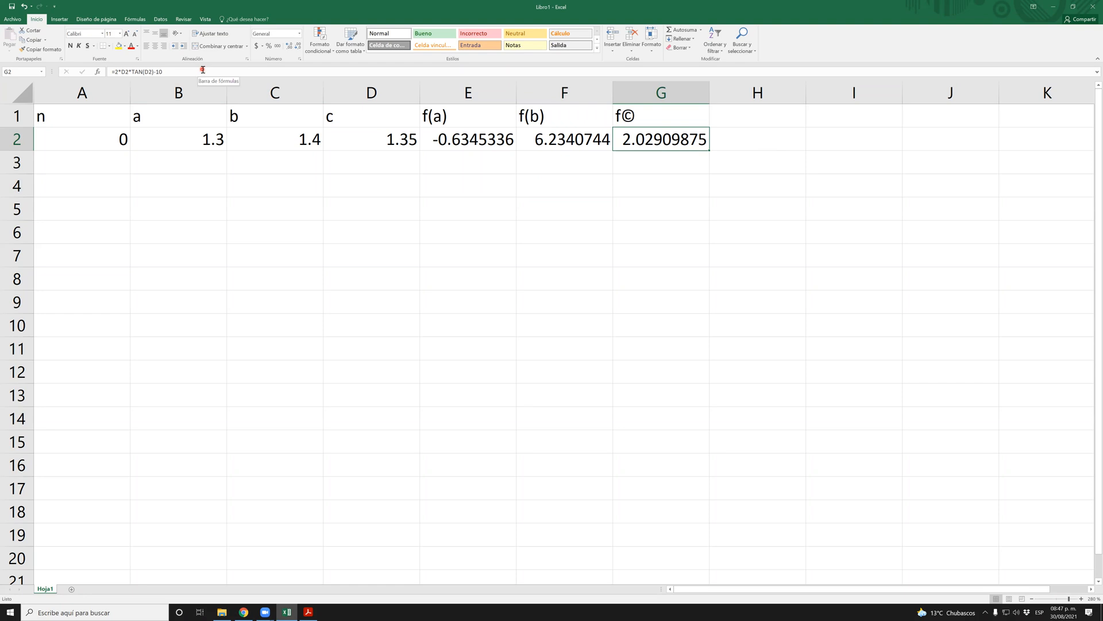
pyautogui.press('F2')
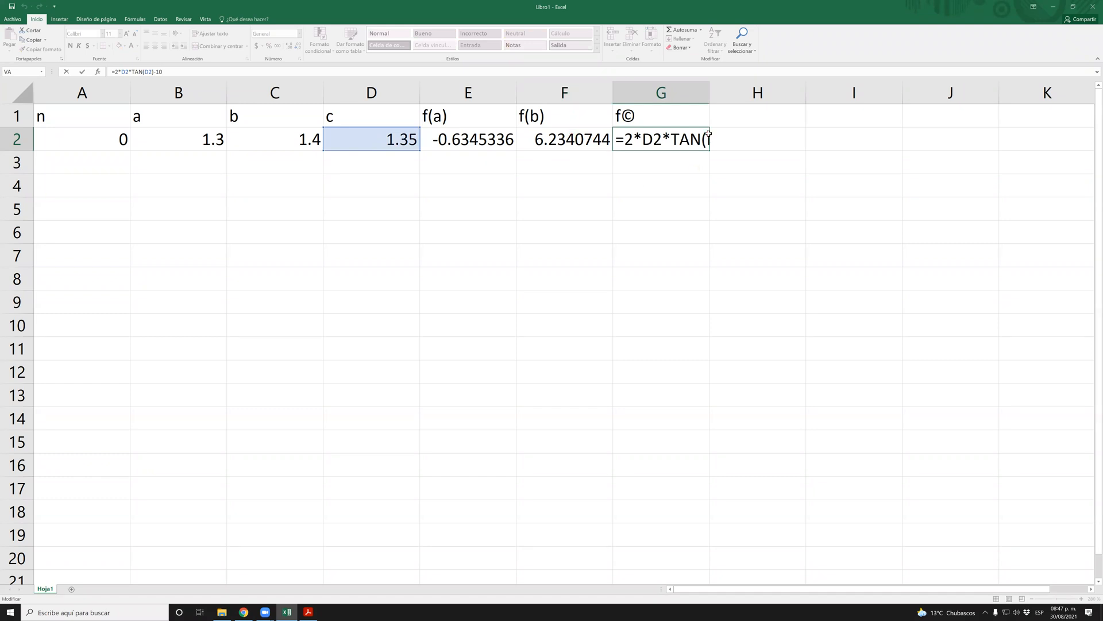
pyautogui.hotkey('ctrl', 'Return')
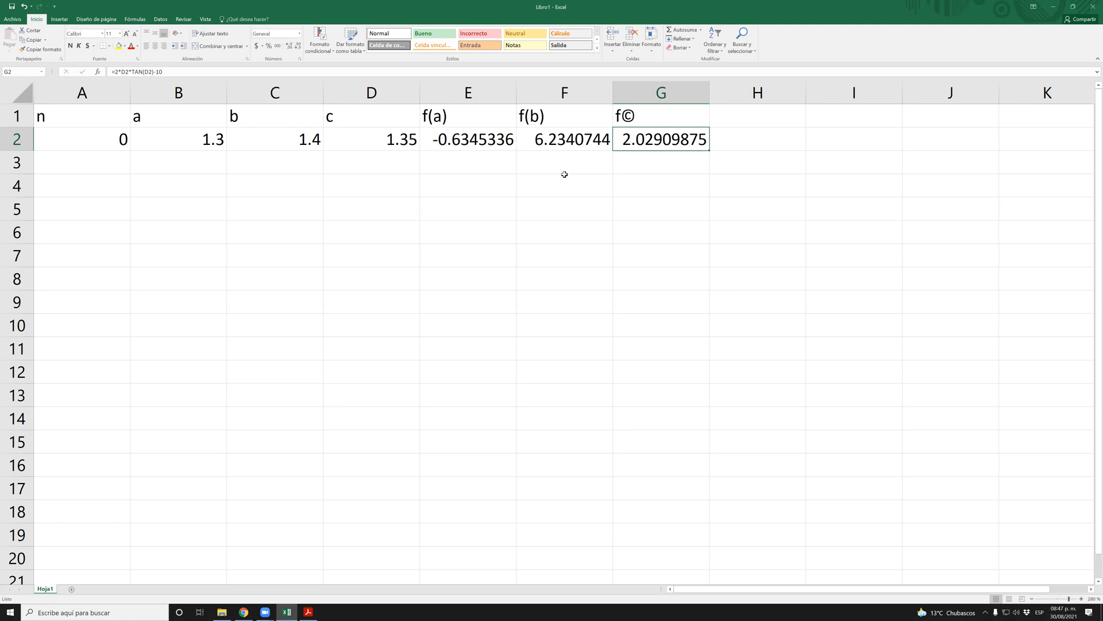
# - Enter 1 as the next iteration number in A3
pyautogui.press('Down')
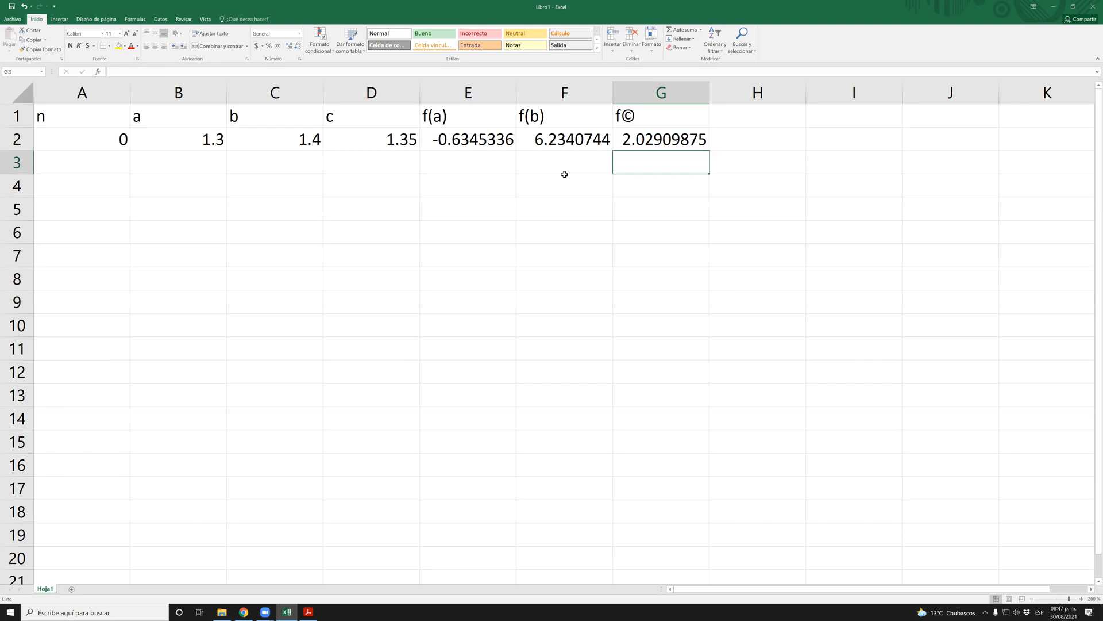
pyautogui.press('Left')
pyautogui.press('Left')
pyautogui.press('Left')
pyautogui.press('Left')
pyautogui.press('Left')
pyautogui.press('Left')
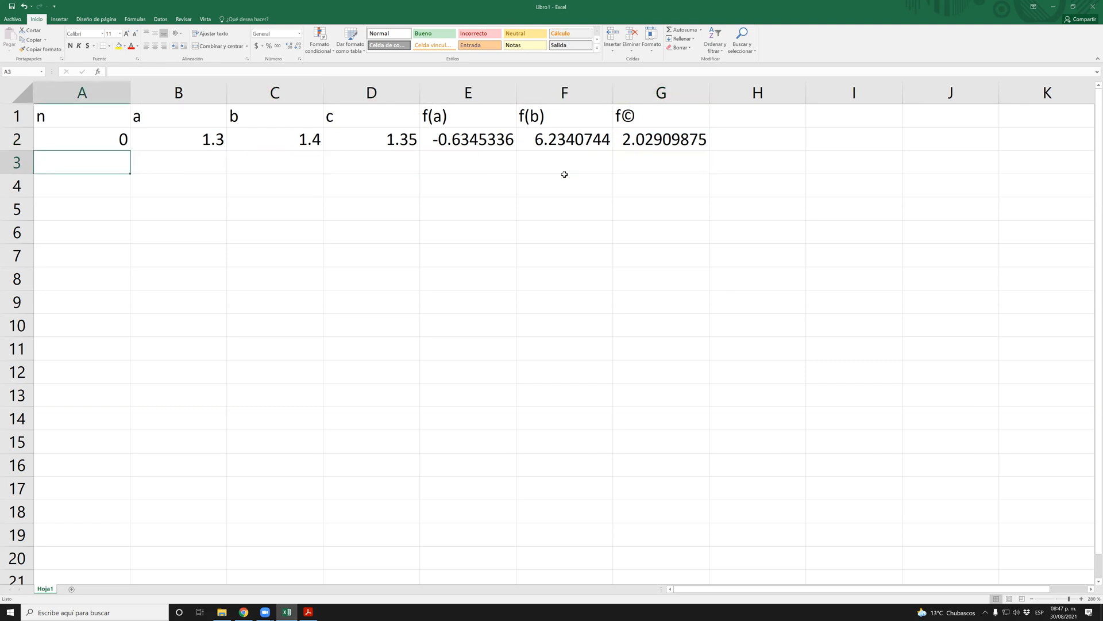
pyautogui.write('1')
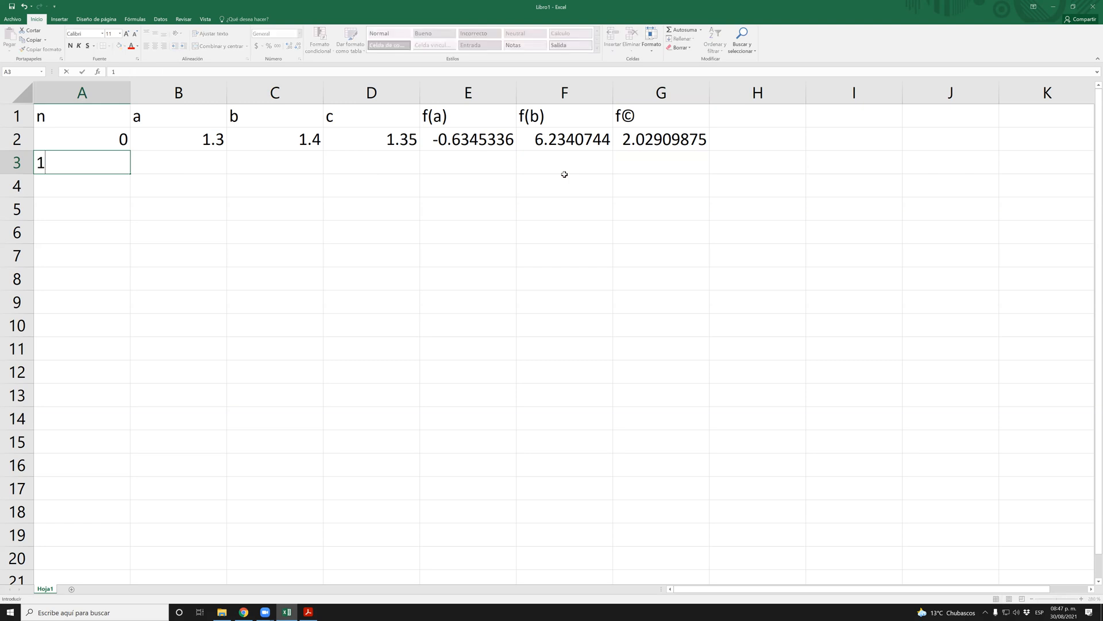
pyautogui.press('Return')
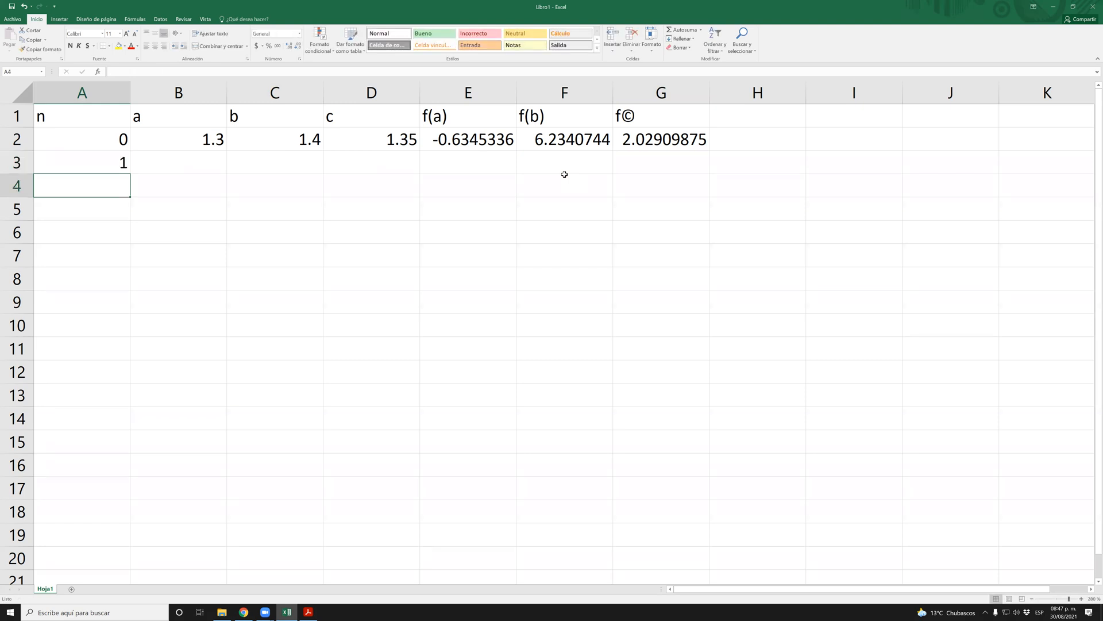
pyautogui.press('Up')
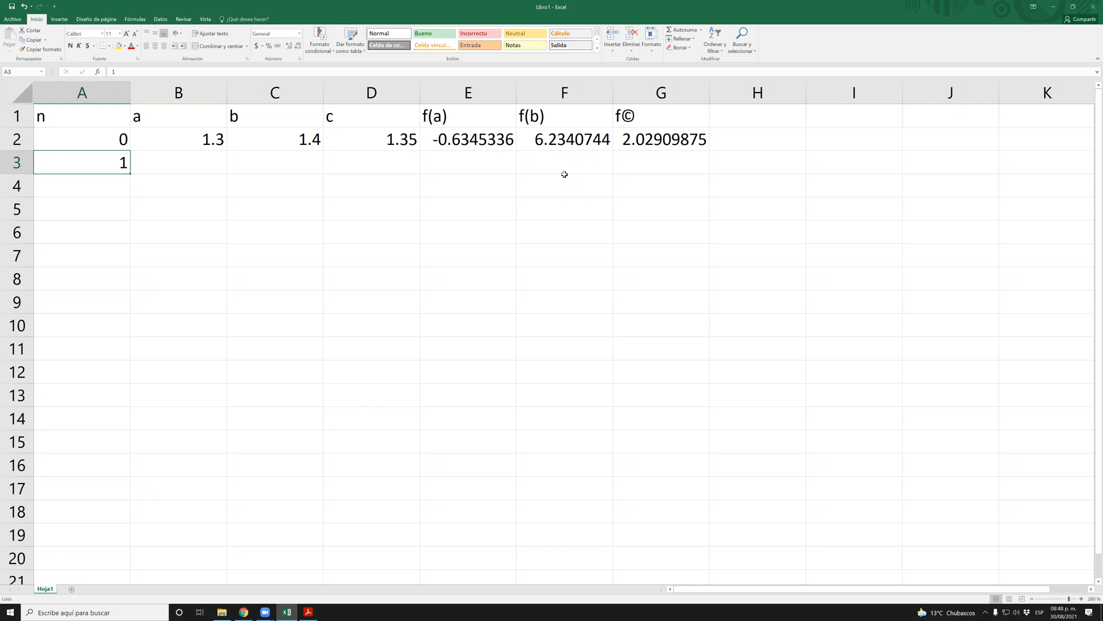
# - Replace the iteration number in A3 with the formula =A2+1
pyautogui.write('=')
pyautogui.press('Up')
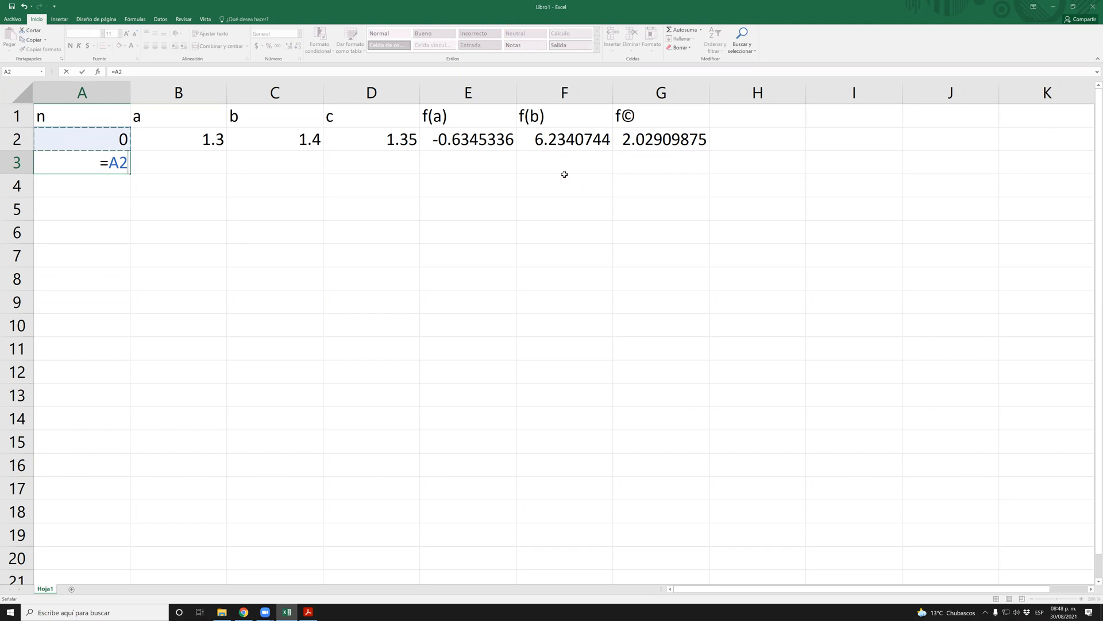
pyautogui.write('+1')
pyautogui.press('Return')
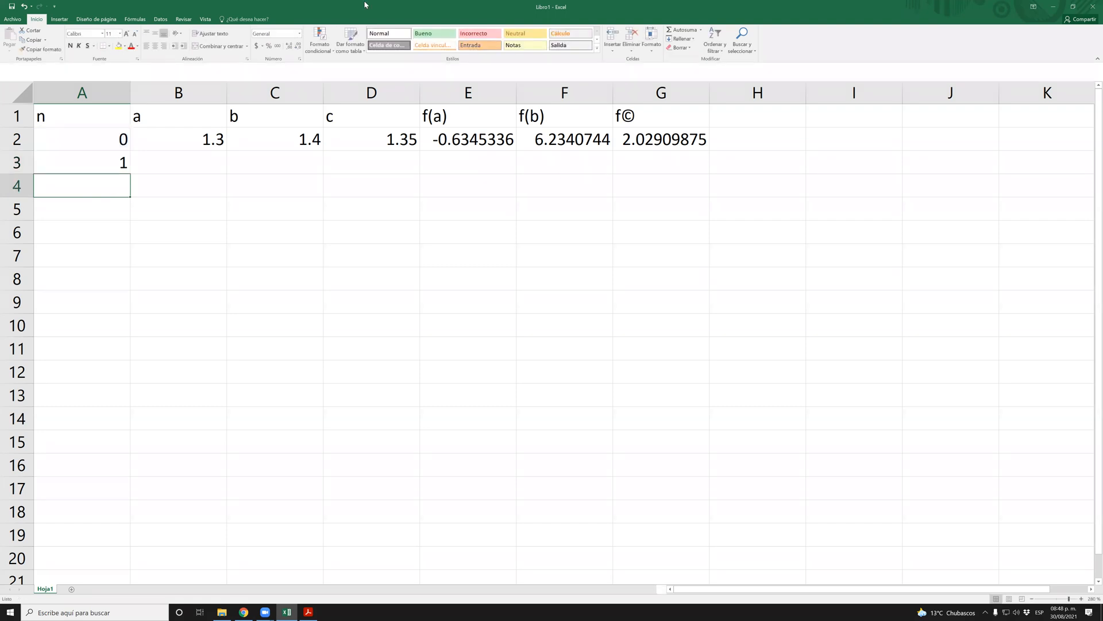
pyautogui.hotkey('alt', 'Tab')
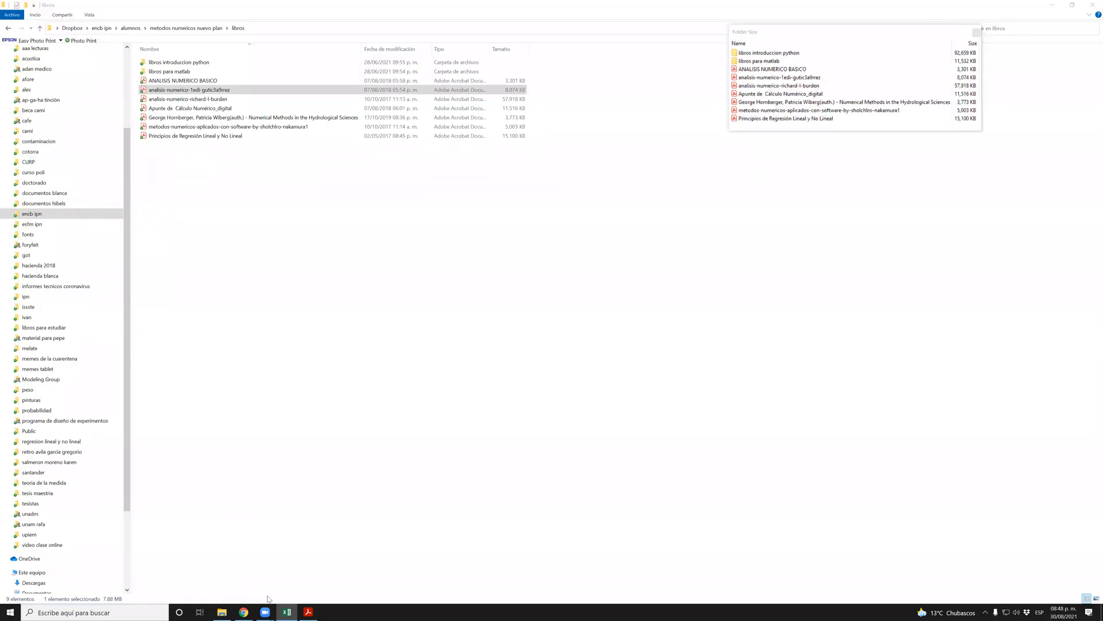
pyautogui.click(283, 610)
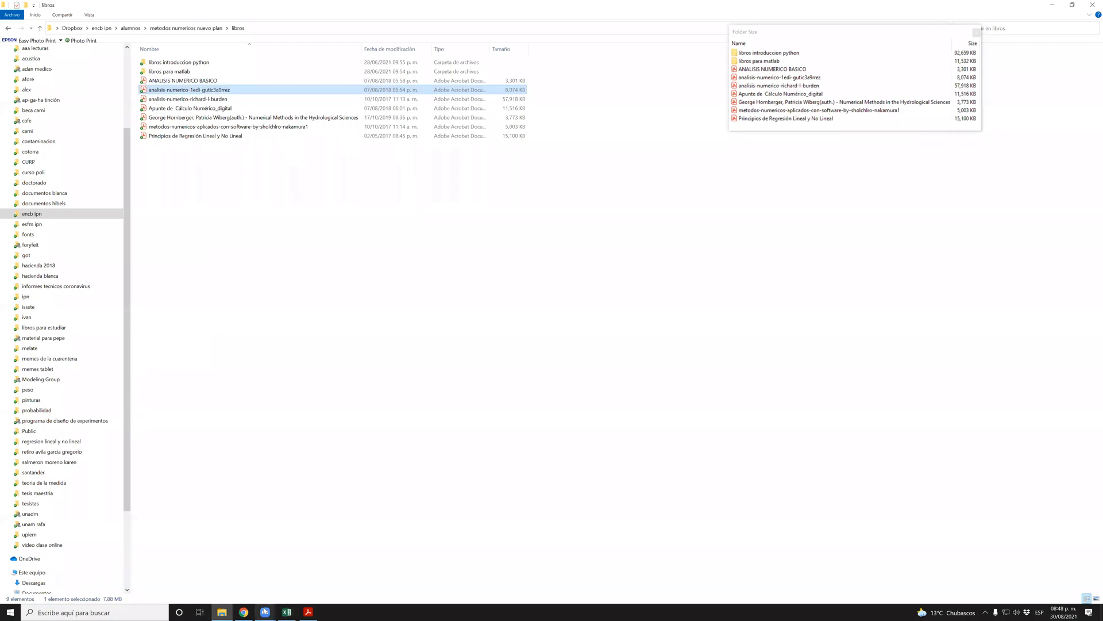
pyautogui.click(267, 610)
pyautogui.click(286, 612)
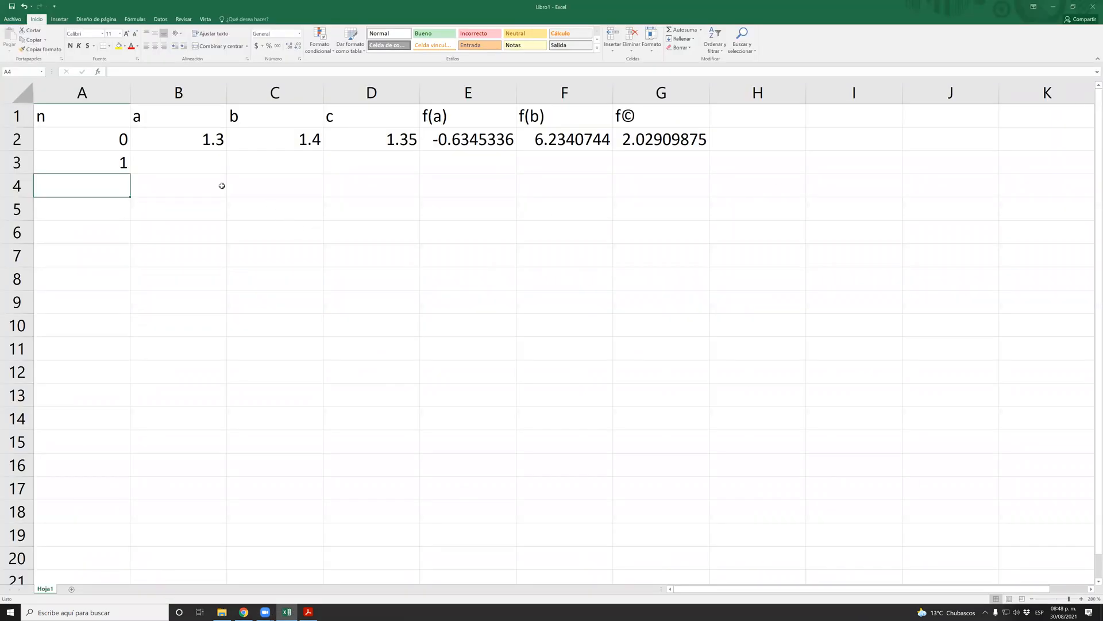
# - Enter the formula =A3+1 in A4 to calculate the iteration number
pyautogui.click(150, 169)
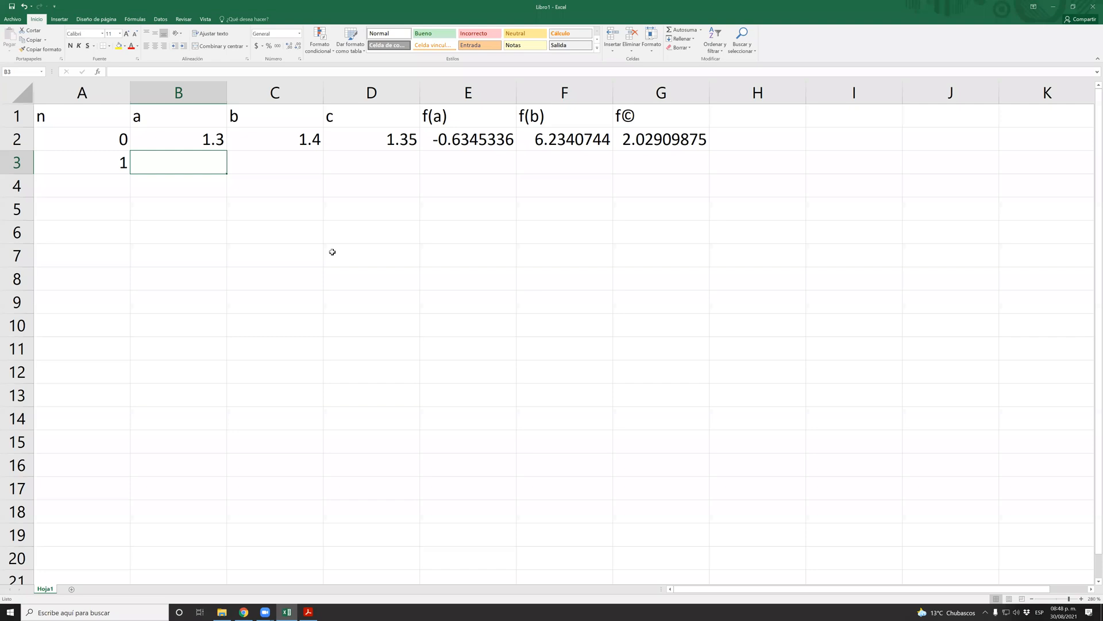
pyautogui.click(102, 184)
pyautogui.click(103, 166)
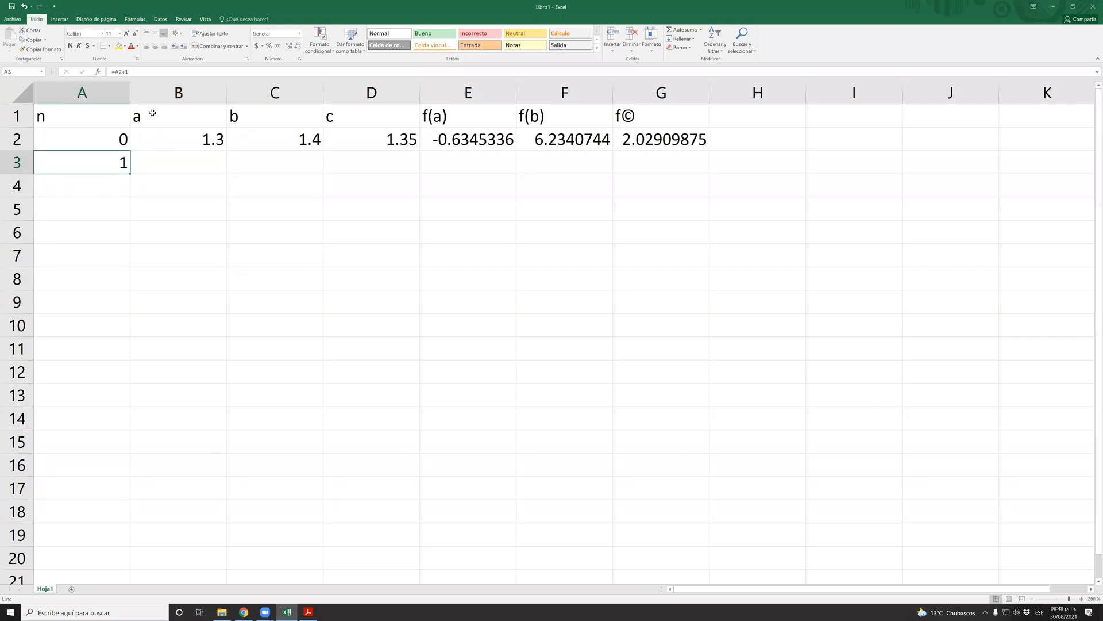
pyautogui.click(92, 189)
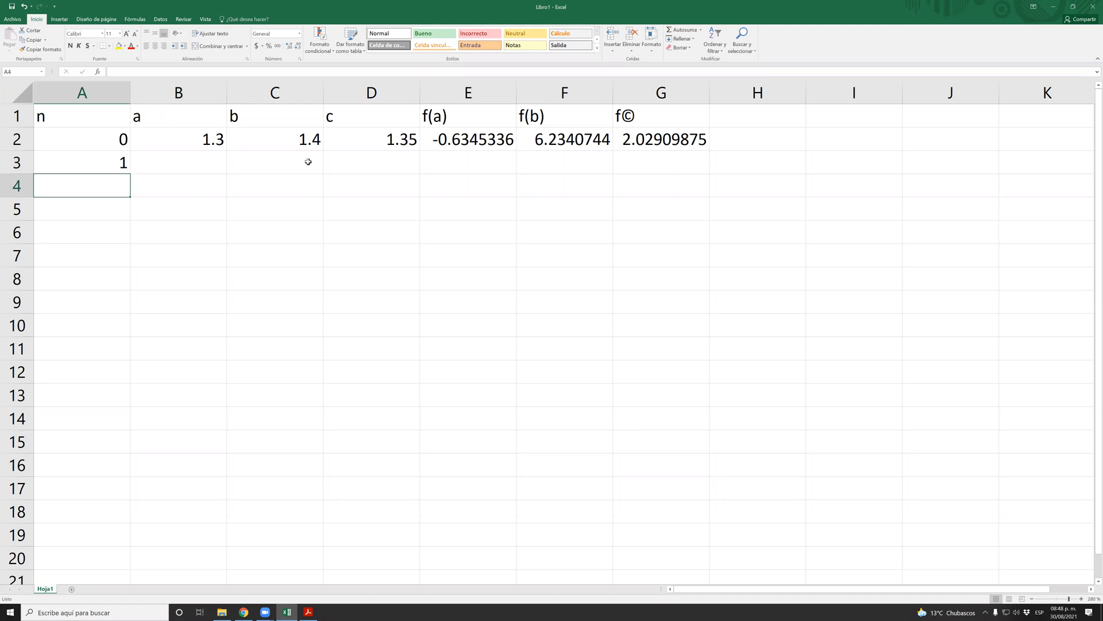
pyautogui.write('=')
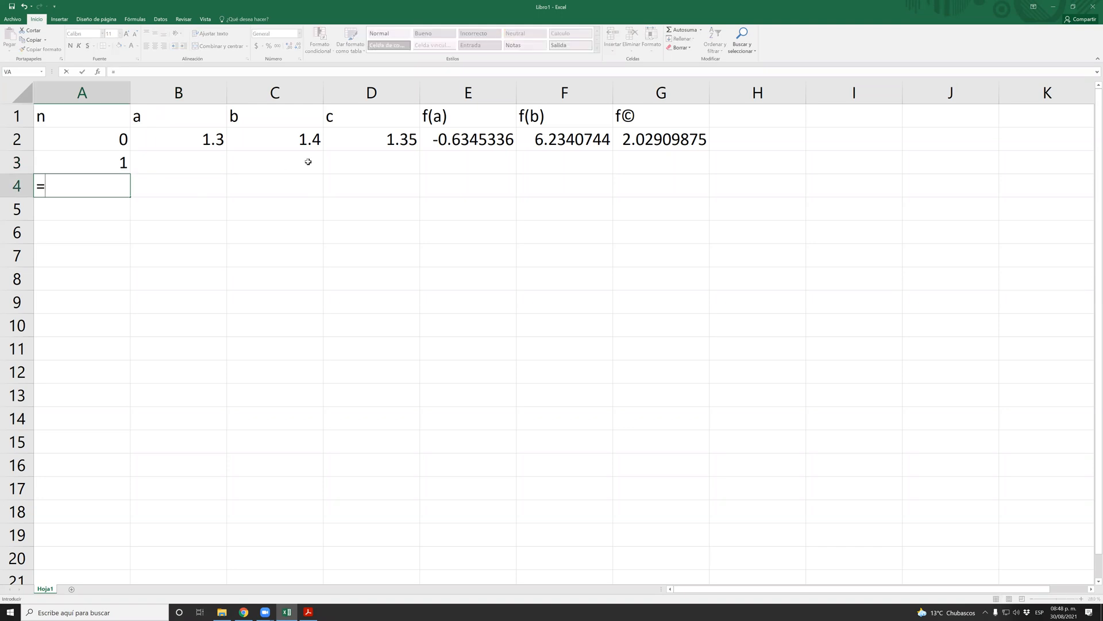
pyautogui.press('Up')
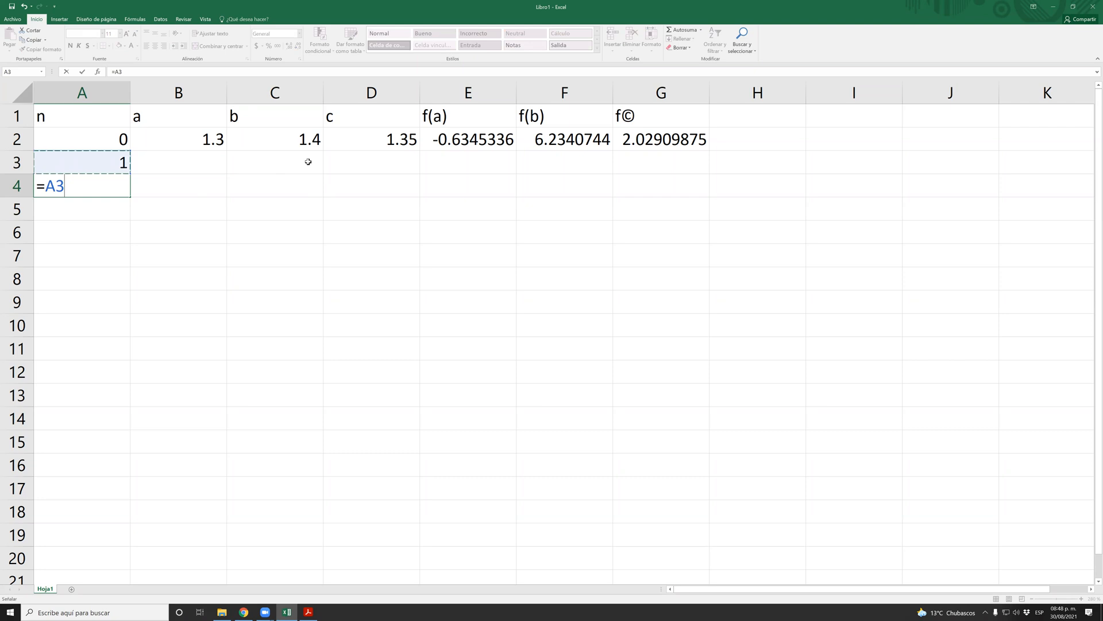
pyautogui.write('+1')
pyautogui.press('Return')
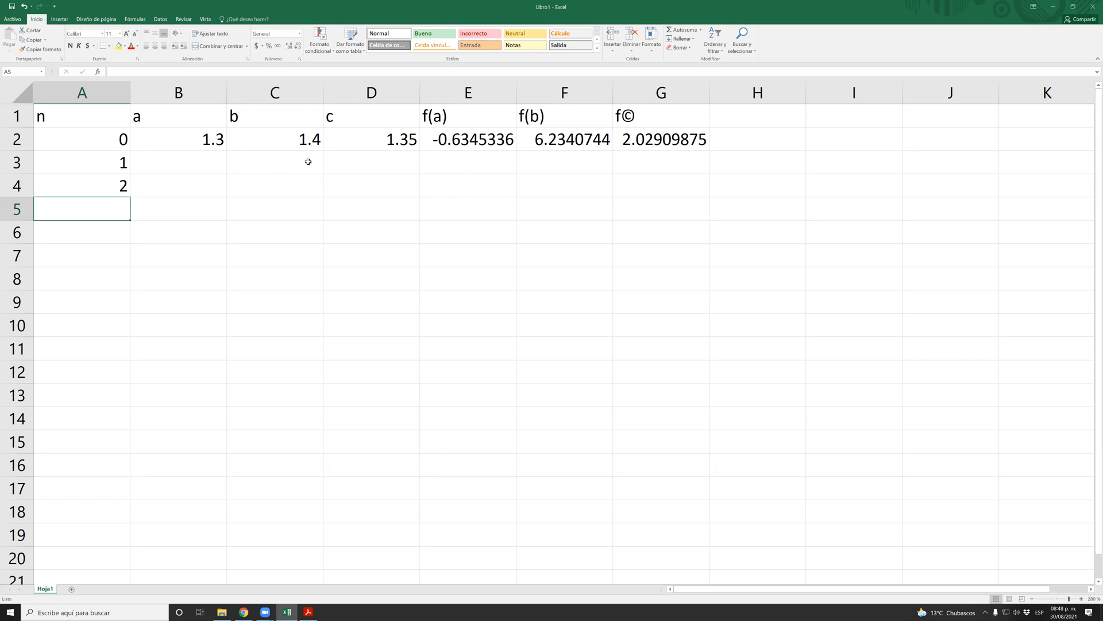
# - Copy the iteration number formula from A4 down through A14
pyautogui.press('Up')
pyautogui.hotkey('ctrl', 'c')
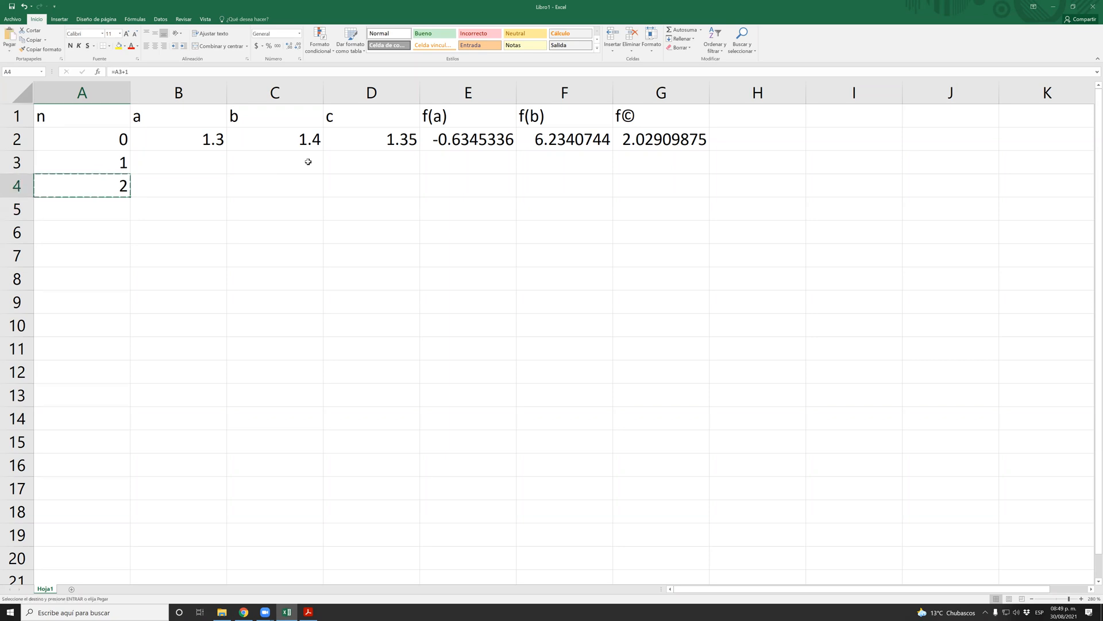
pyautogui.hotkey('shift', 'Down')
pyautogui.hotkey('shift', 'Down')
pyautogui.hotkey('shift', 'Down')
pyautogui.hotkey('shift', 'Down')
pyautogui.hotkey('shift', 'Down')
pyautogui.hotkey('shift', 'Down')
pyautogui.hotkey('shift', 'Down')
pyautogui.hotkey('shift', 'Down')
pyautogui.hotkey('shift', 'Down')
pyautogui.hotkey('shift', 'Down')
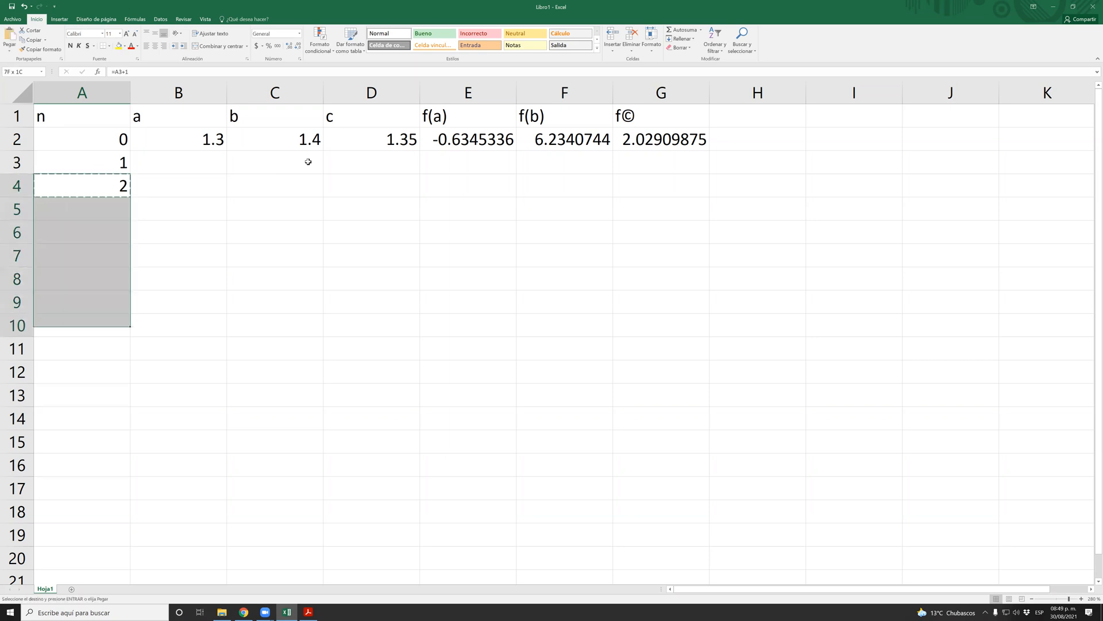
pyautogui.hotkey('ctrl', 'v')
pyautogui.press('Escape')
# - Delete the surplus iteration numbers in A9:A14
pyautogui.press('Down')
pyautogui.press('Down')
pyautogui.press('Down')
pyautogui.press('Down')
pyautogui.press('Down')
pyautogui.press('Down')
pyautogui.press('Up')
pyautogui.hotkey('ctrl', 'shift', 'Down')
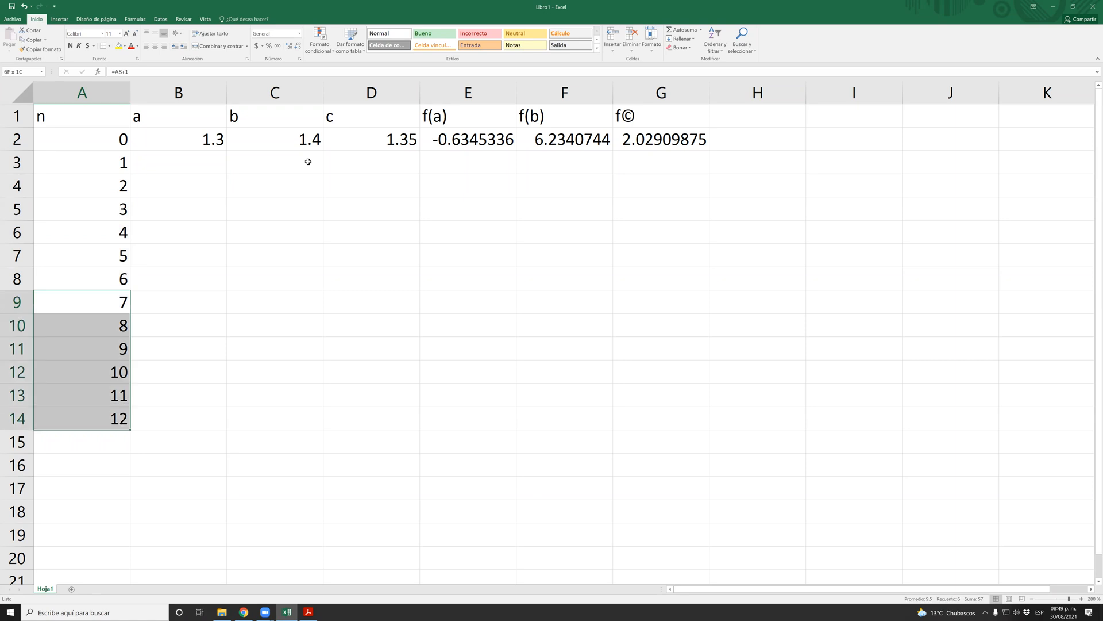
pyautogui.press('Delete')
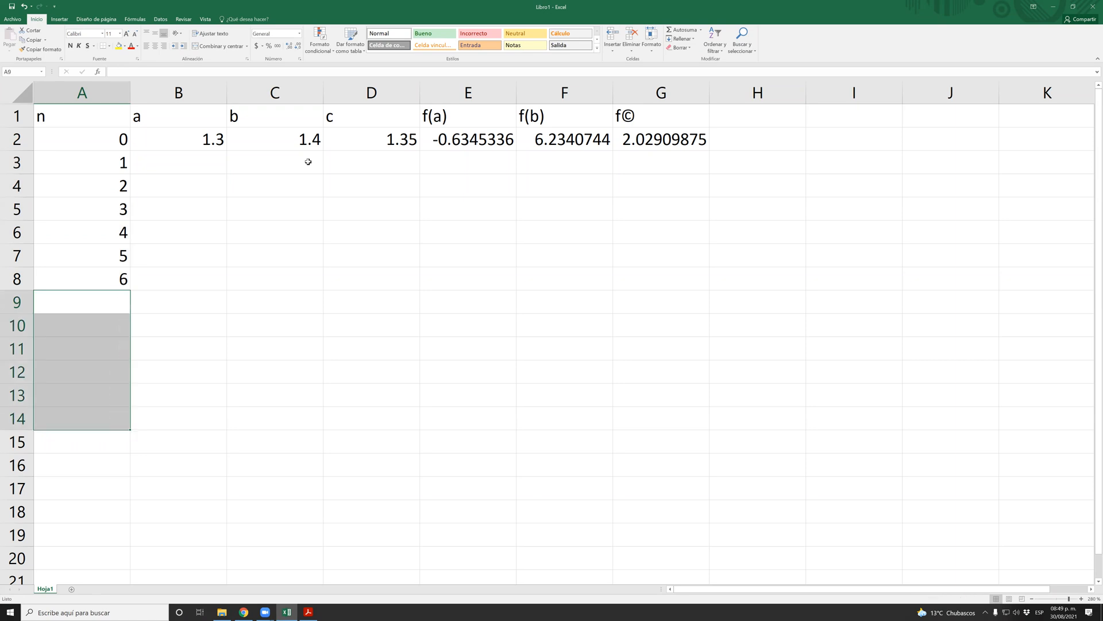
# - Review the row 2 values and formulas for a, b, c, f(a), f(b) and f(c)
pyautogui.press('Right')
pyautogui.press('Up')
pyautogui.press('Up')
pyautogui.press('Up')
pyautogui.press('Up')
pyautogui.press('Up')
pyautogui.press('Up')
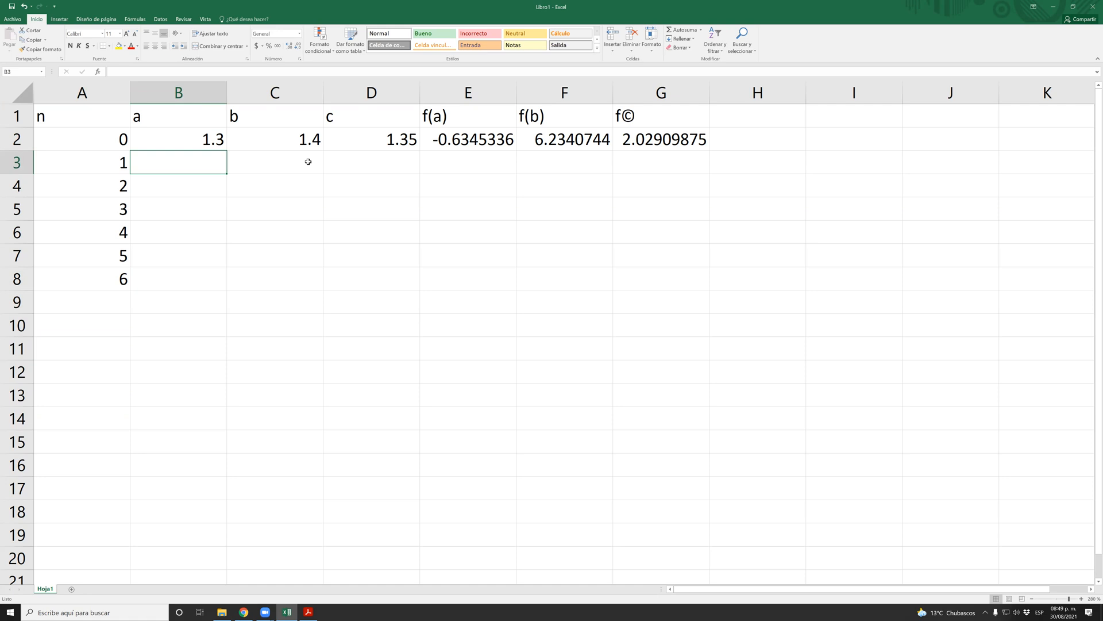
pyautogui.press('Up')
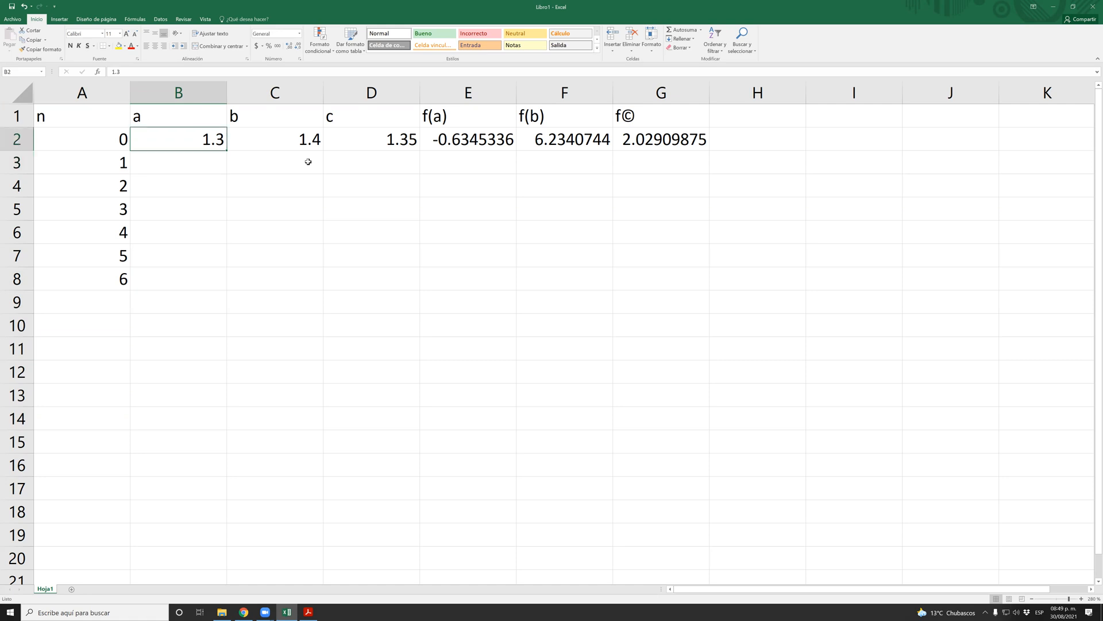
pyautogui.press('Right')
pyautogui.press('Right')
pyautogui.press('Right')
pyautogui.press('Right')
pyautogui.press('Right')
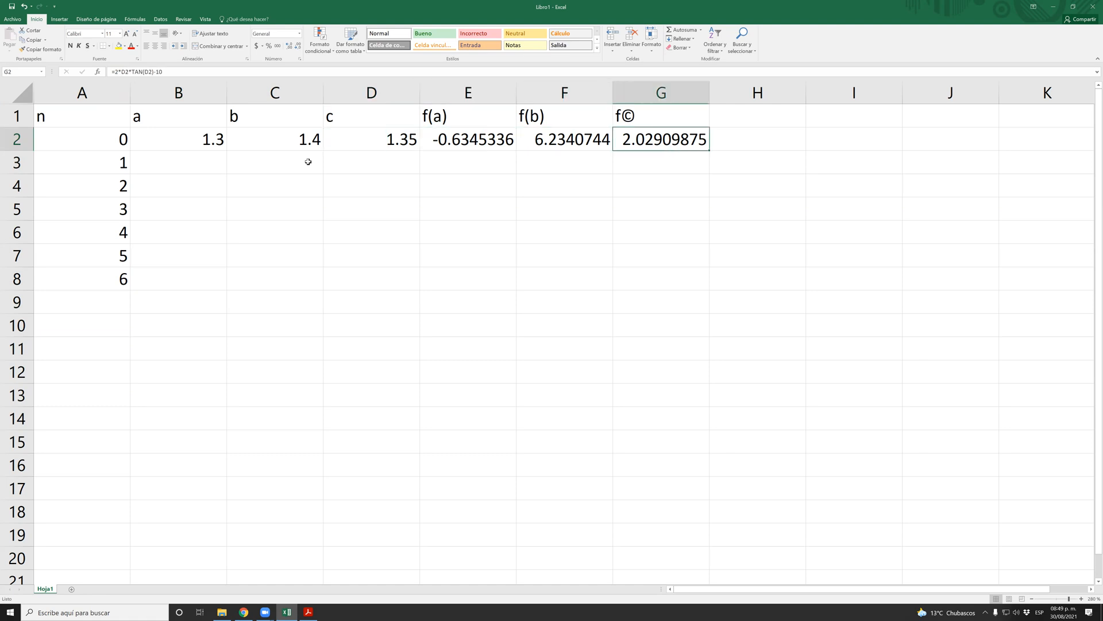
pyautogui.press('Left')
pyautogui.press('Left')
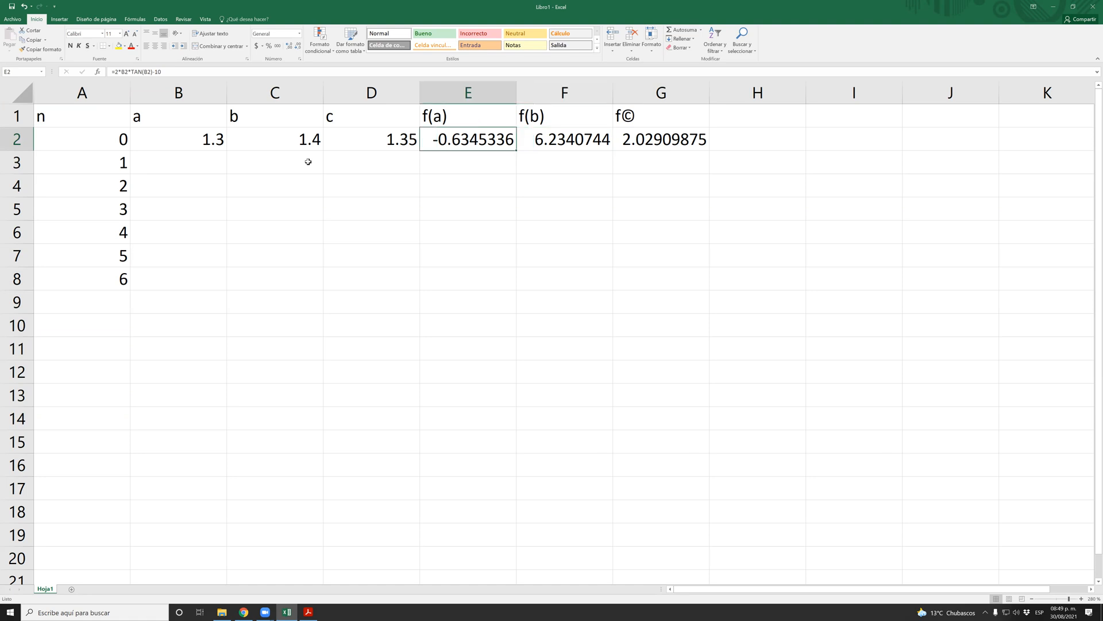
pyautogui.press('Left')
pyautogui.press('Left')
pyautogui.press('Left')
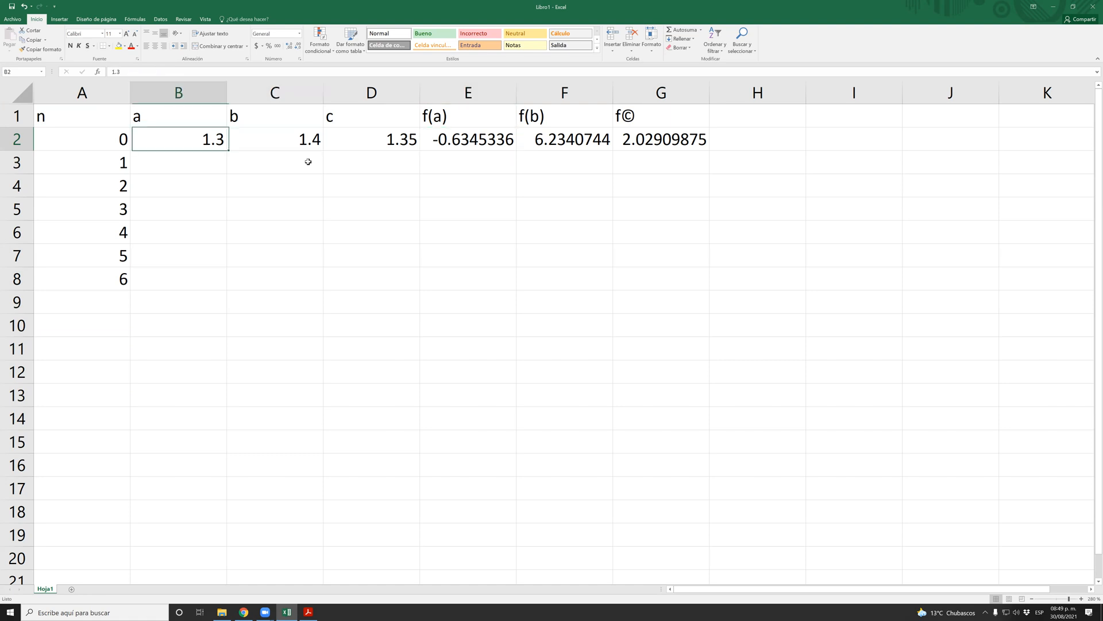
pyautogui.press('Right')
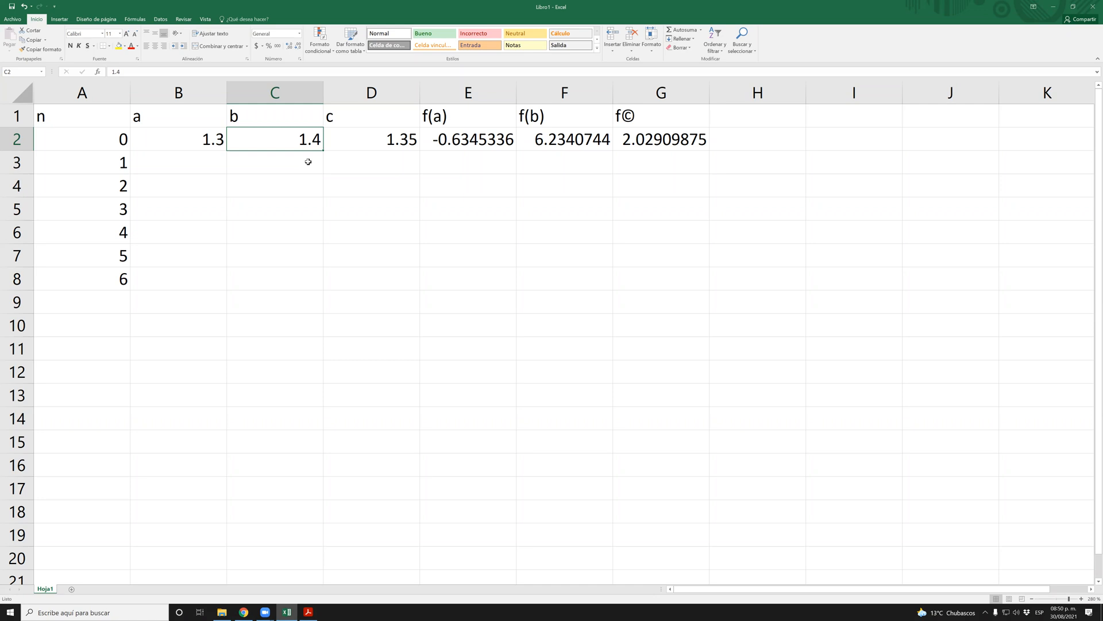
# - Switch to Chrome to consult the handwritten rules for updating a and b in Screen Stream, and return to the Excel workbook
pyautogui.click(243, 611)
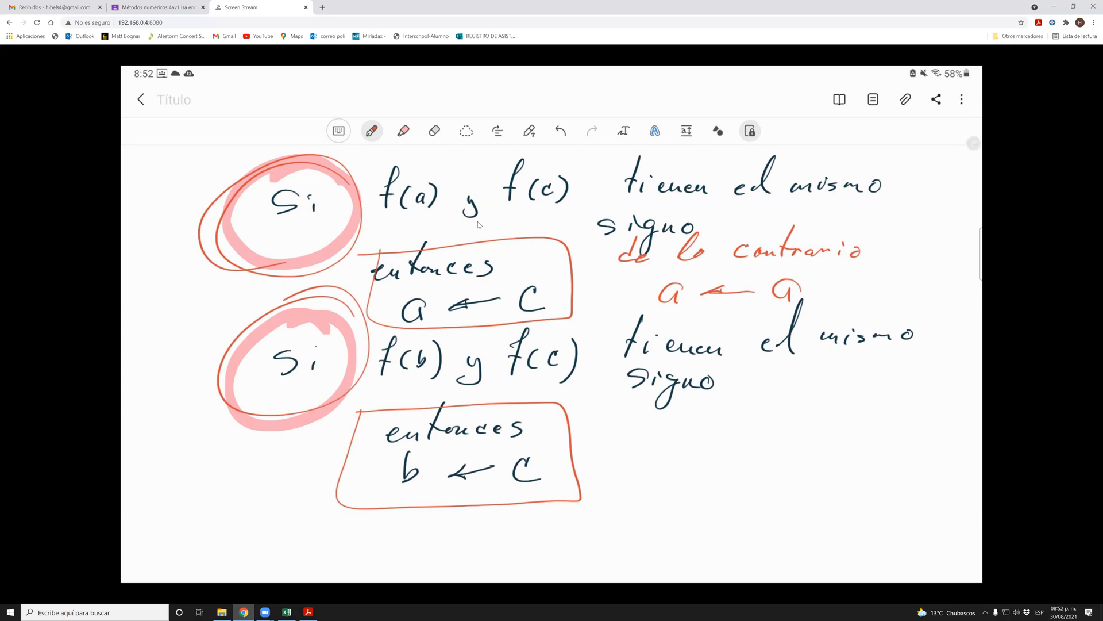
pyautogui.click(286, 611)
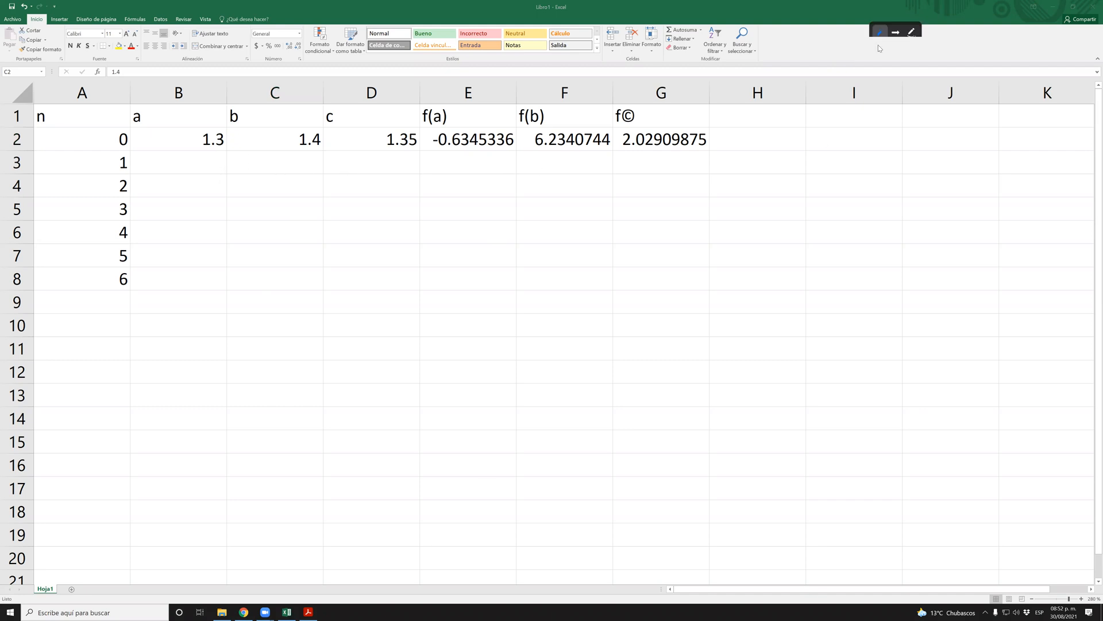
pyautogui.moveTo(883, 40)
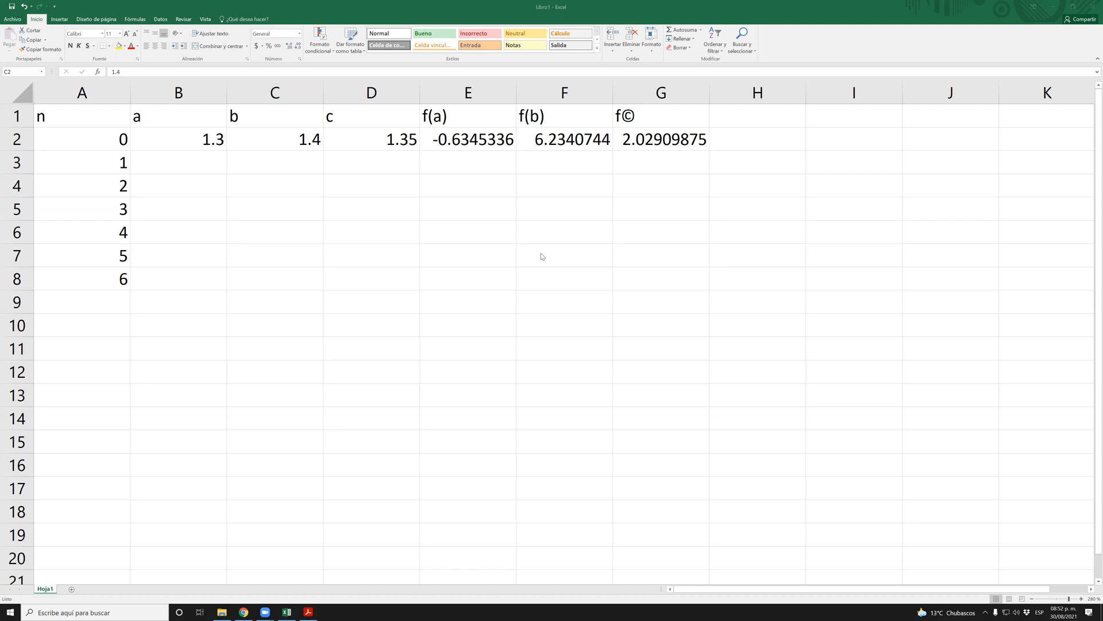
pyautogui.click(244, 612)
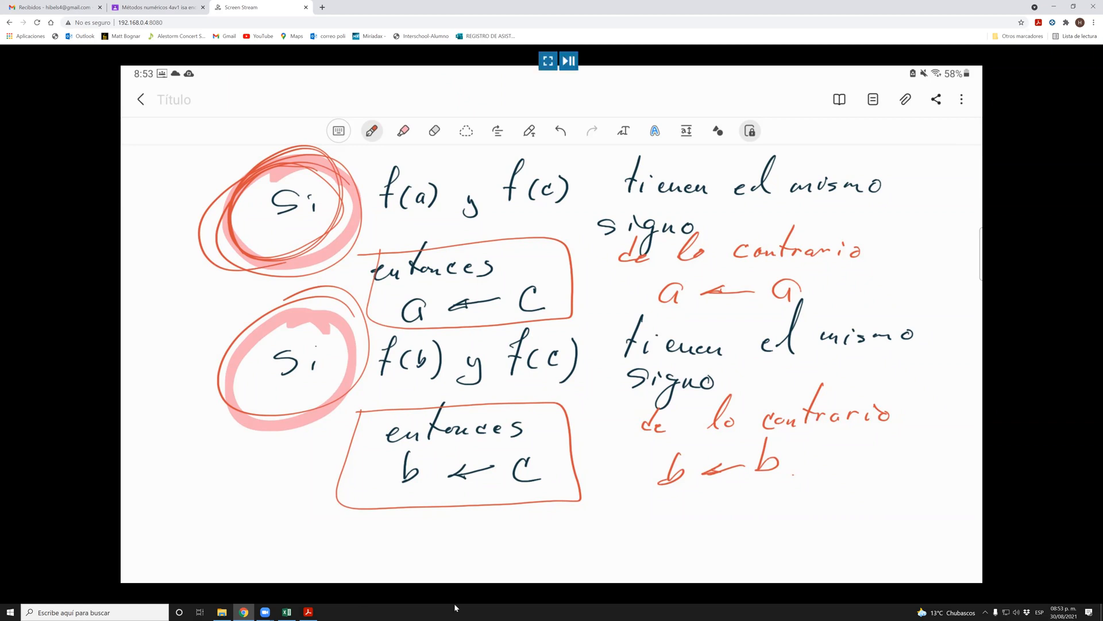
pyautogui.click(293, 611)
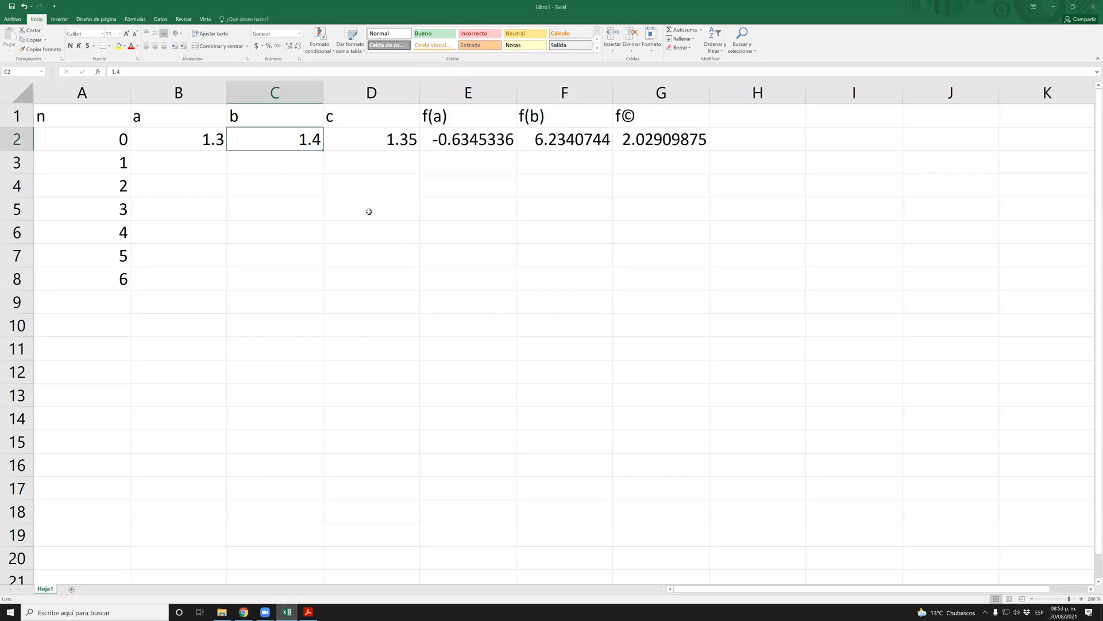
# - Begin a SI conditional formula in B3 whose logical test starts with f(a) in E2
pyautogui.click(185, 166)
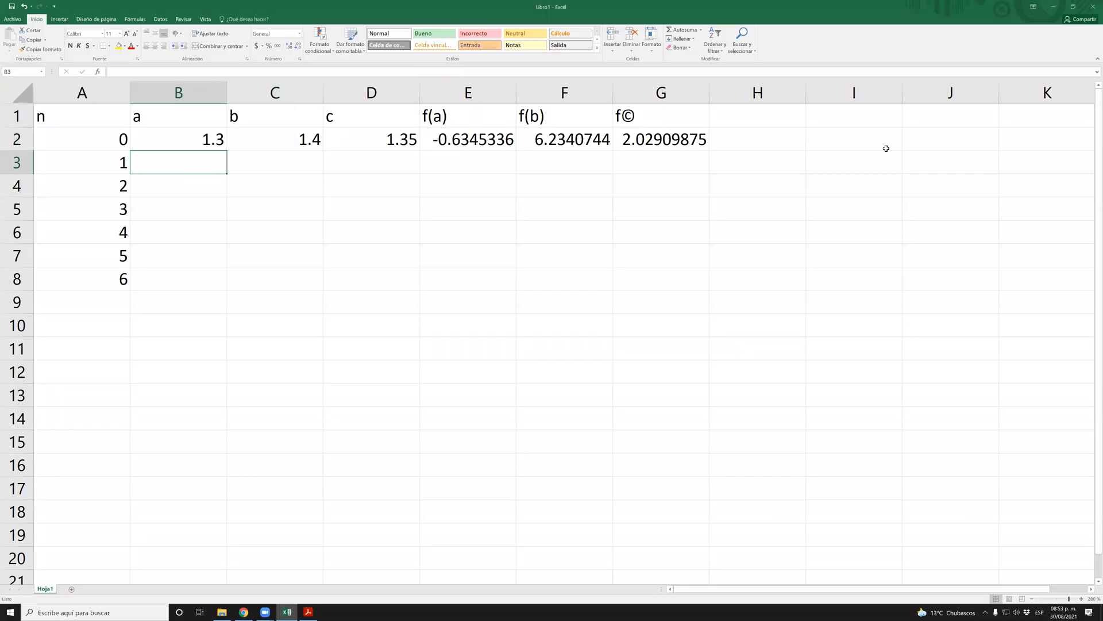
pyautogui.write('=')
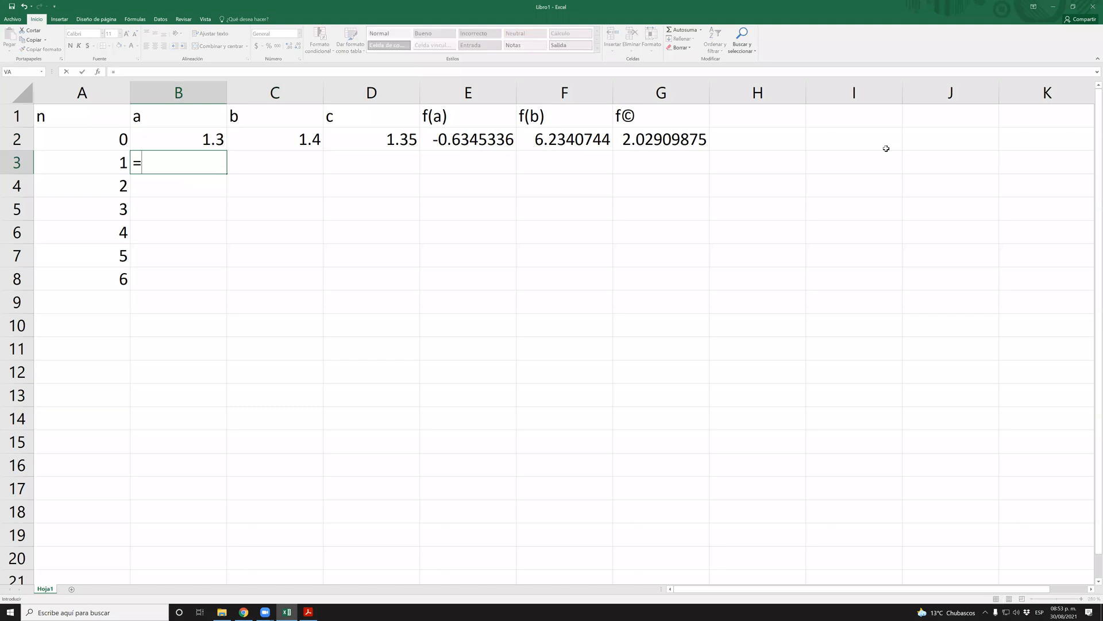
pyautogui.write('si')
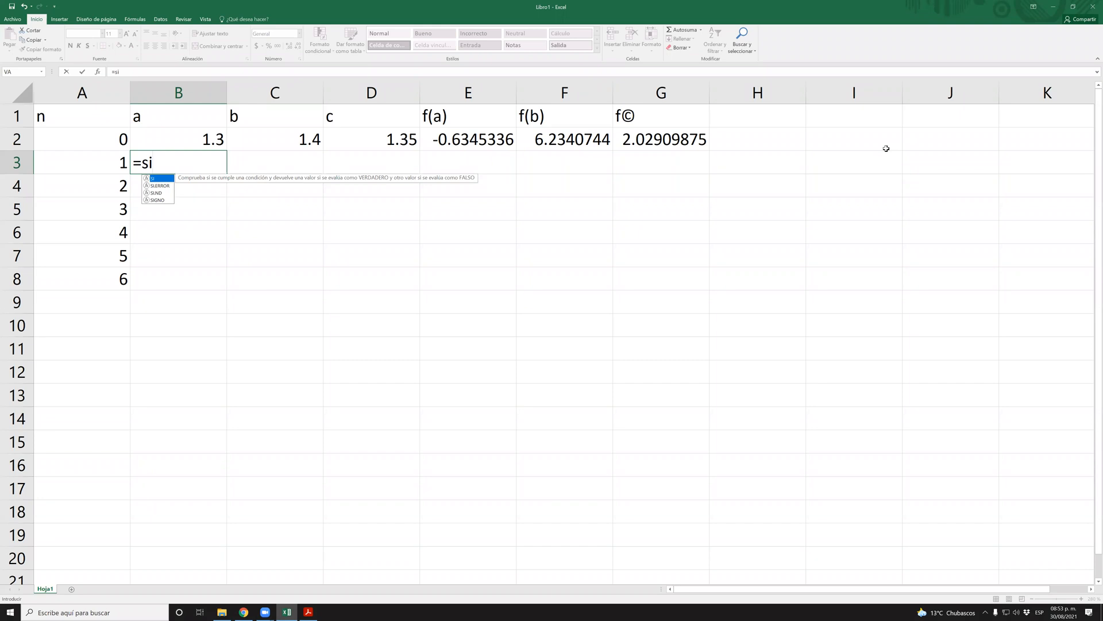
pyautogui.write('(')
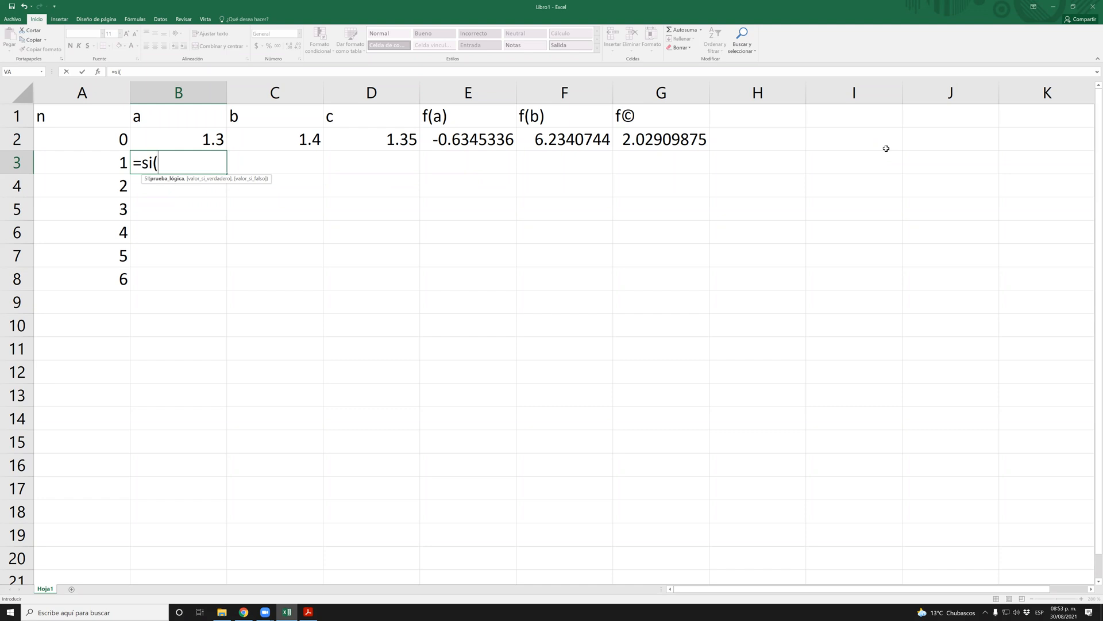
pyautogui.click(491, 140)
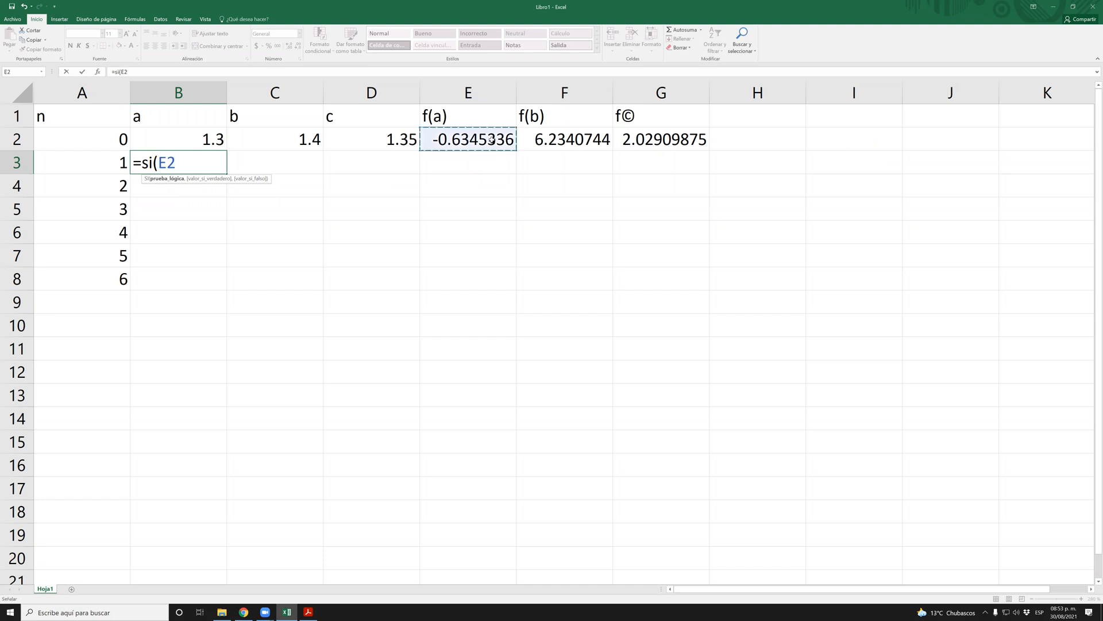
# - Try to word the SI condition in B3 as "E2 y G2 tienen el mismo signo"
pyautogui.write('y')
pyautogui.click(647, 139)
pyautogui.write('t')
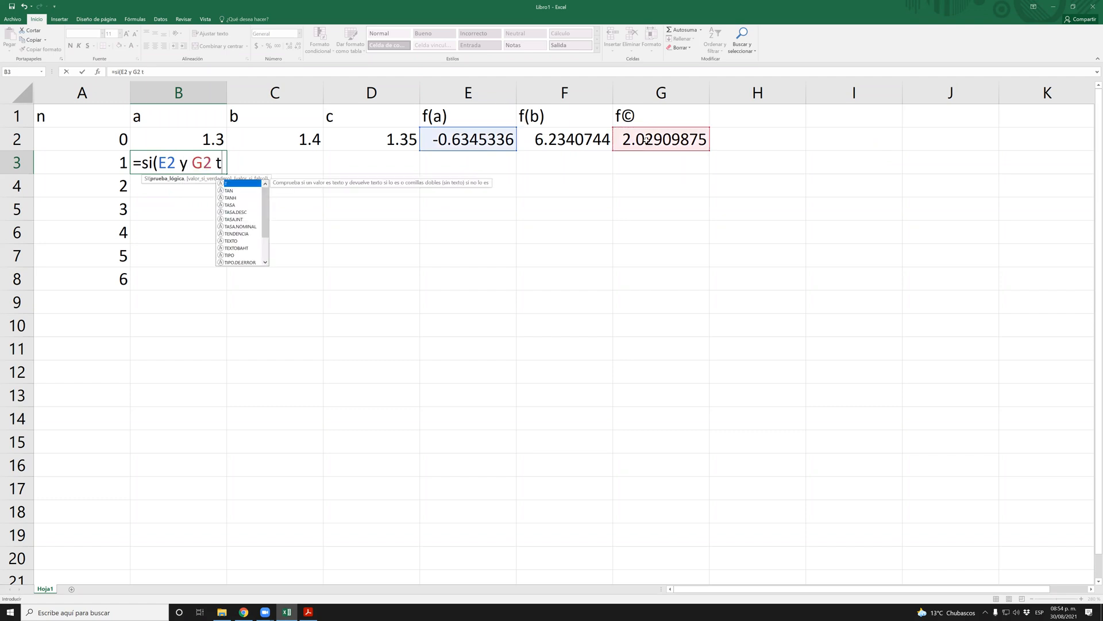
pyautogui.write('ienen')
pyautogui.write('l mi')
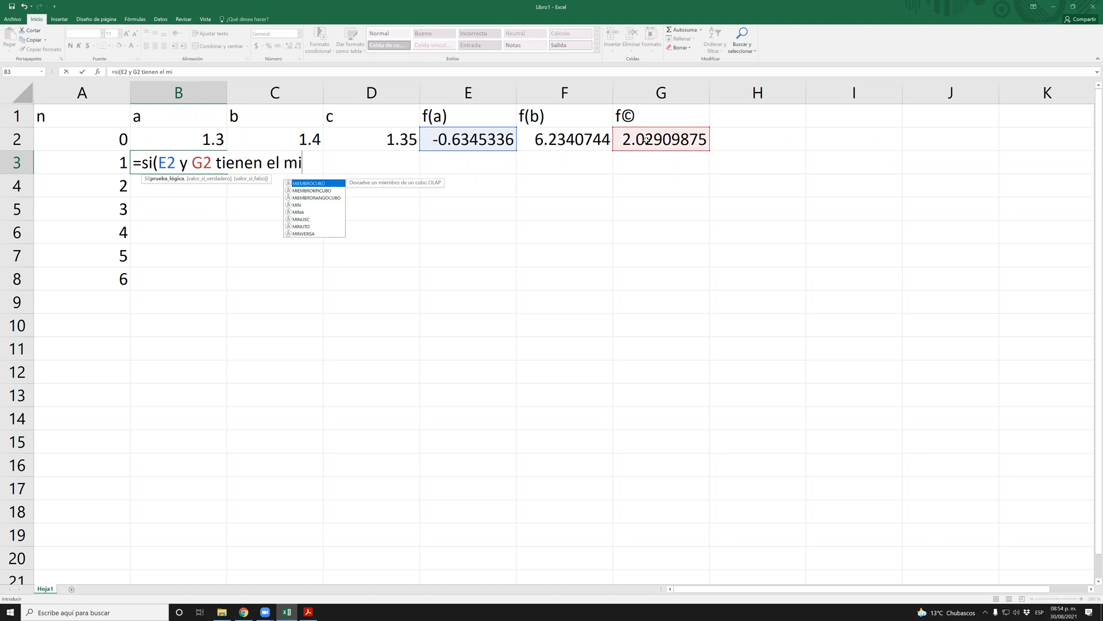
pyautogui.write('smo signo')
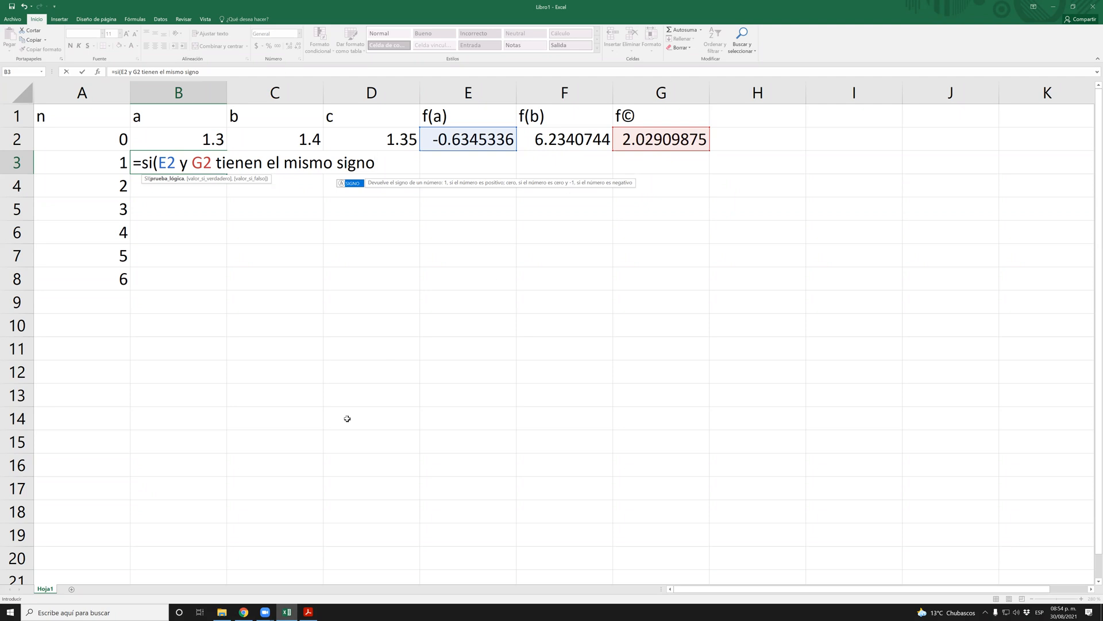
# - Consult the handwritten sign-product rules in Chrome, return to Excel, and remove the worded condition after E2 in the B3 formula
pyautogui.click(241, 611)
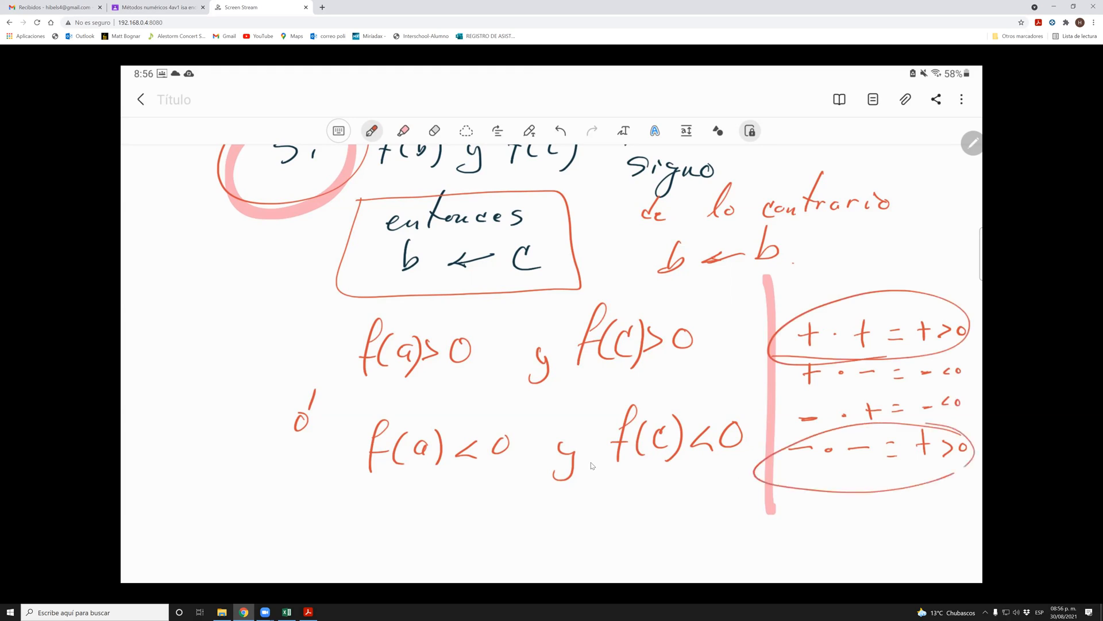
pyautogui.click(287, 611)
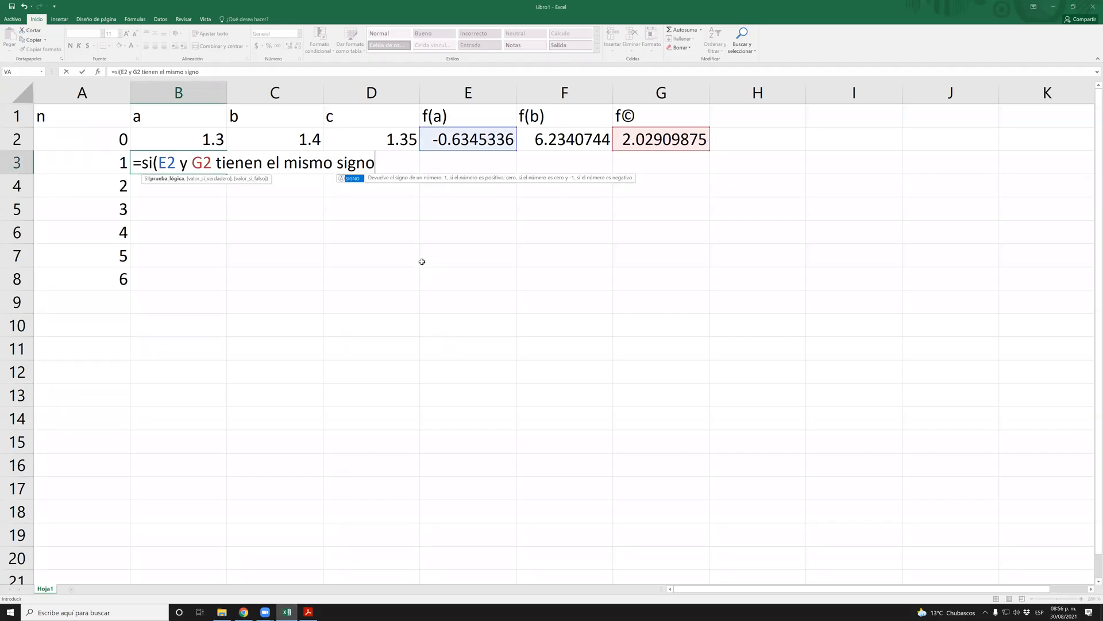
pyautogui.press('BackSpace')
pyautogui.press('BackSpace')
pyautogui.press('BackSpace')
pyautogui.press('BackSpace')
pyautogui.press('BackSpace')
pyautogui.press('BackSpace')
pyautogui.press('BackSpace')
pyautogui.press('BackSpace')
pyautogui.press('BackSpace')
pyautogui.press('BackSpace')
pyautogui.press('BackSpace')
pyautogui.press('BackSpace')
pyautogui.press('BackSpace')
pyautogui.press('BackSpace')
pyautogui.press('BackSpace')
pyautogui.press('BackSpace')
pyautogui.press('BackSpace')
pyautogui.press('BackSpace')
pyautogui.press('BackSpace')
pyautogui.press('BackSpace')
pyautogui.press('BackSpace')
pyautogui.press('BackSpace')
pyautogui.press('BackSpace')
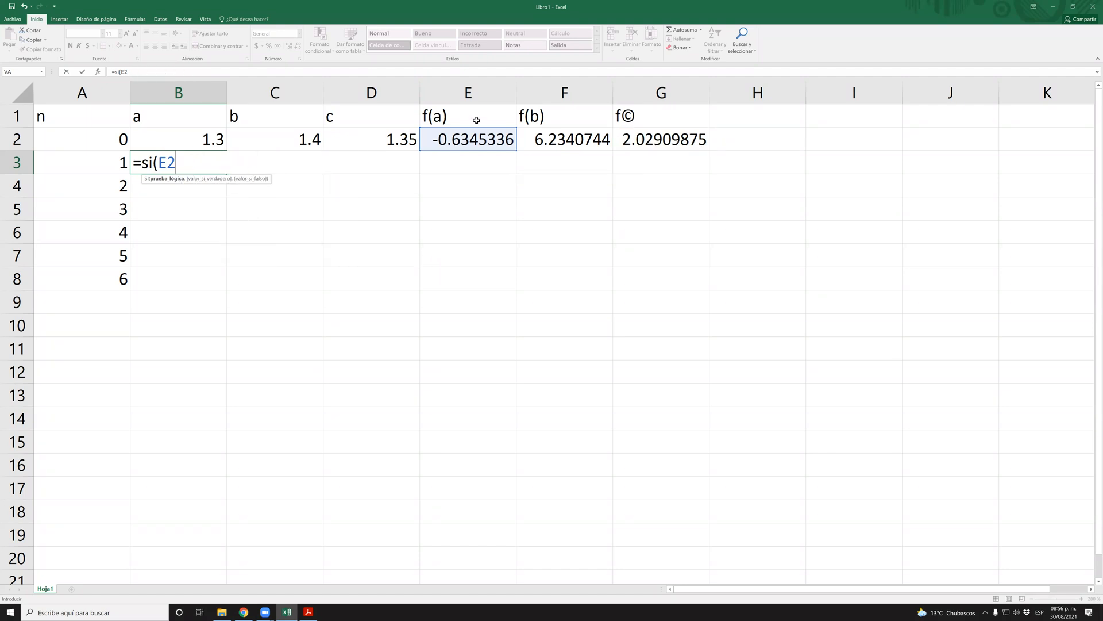
# - Complete the logical test of the SI formula in B3 as E2*G2>0
pyautogui.write('*')
pyautogui.click(662, 141)
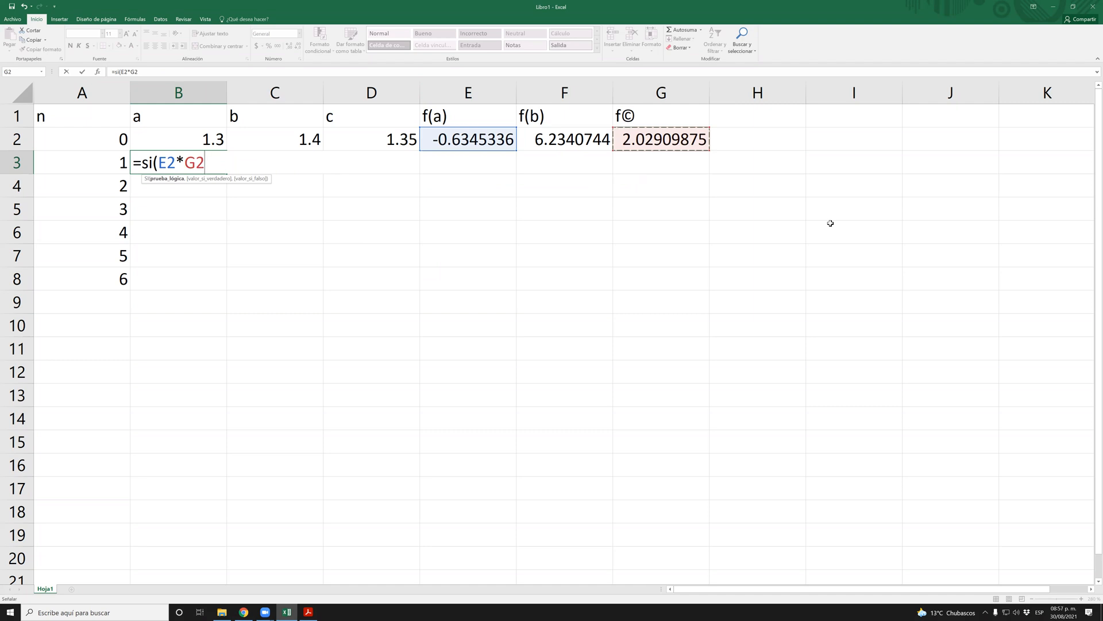
pyautogui.write('>0,')
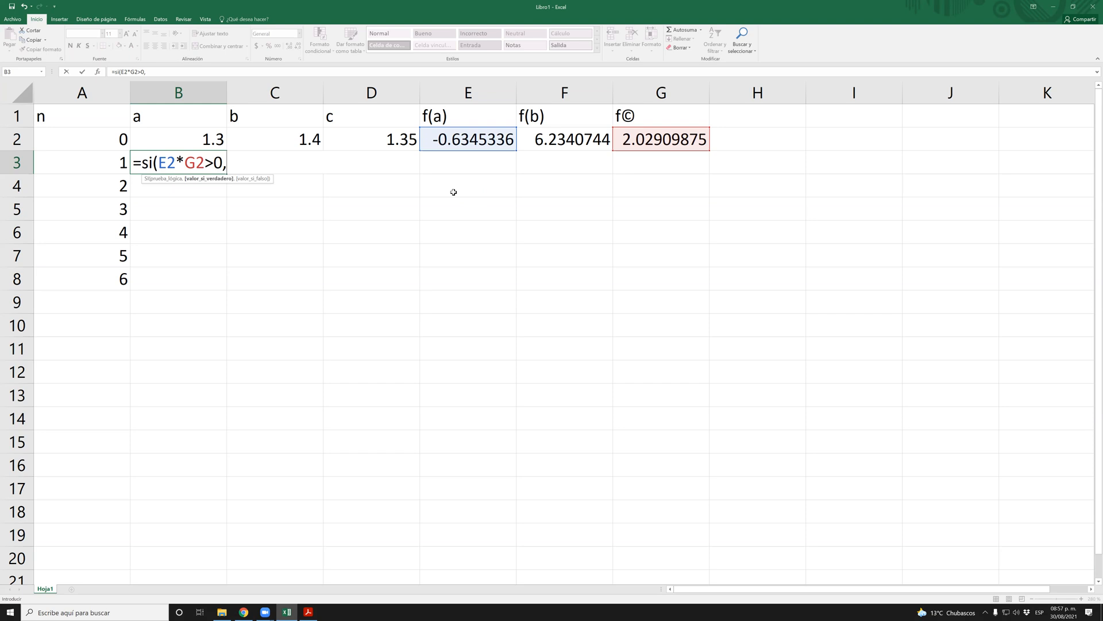
# - Check the handwritten update rule for a in Chrome, return to Excel, and finish B3's SI formula with D2 if true and B2 if false
pyautogui.hotkey('alt', 'Tab')
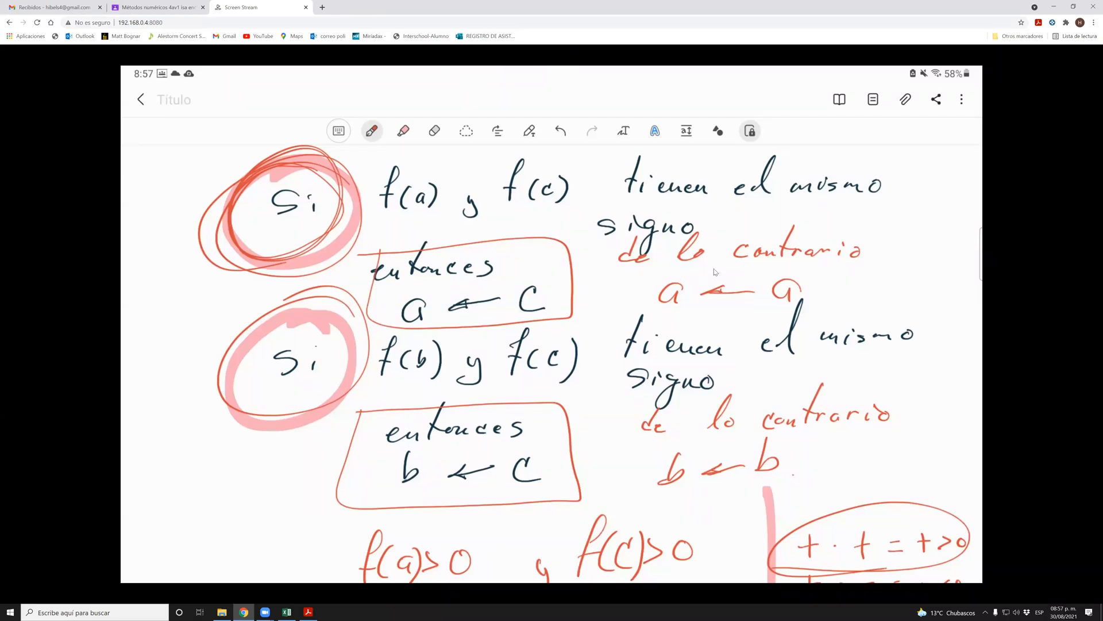
pyautogui.hotkey('alt', 'Tab')
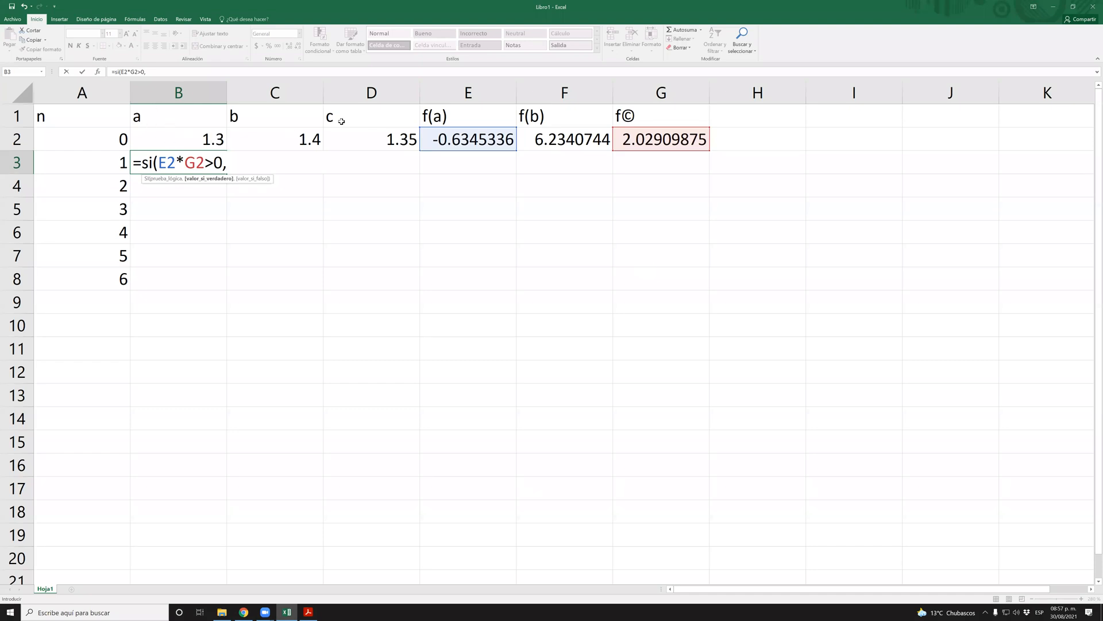
pyautogui.click(376, 141)
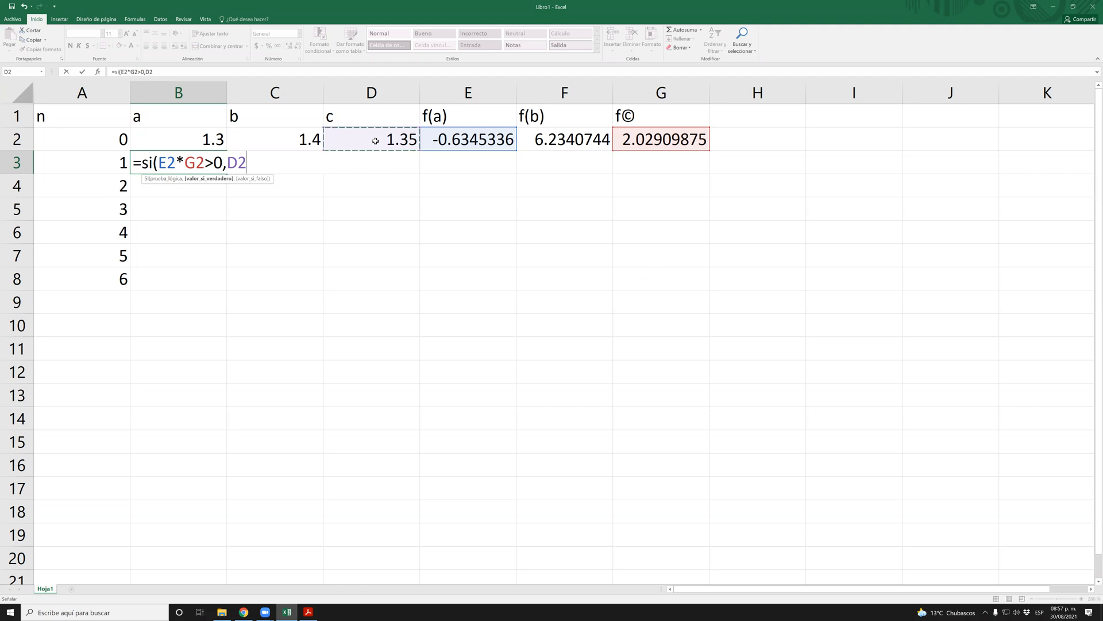
pyautogui.write(',')
pyautogui.click(166, 134)
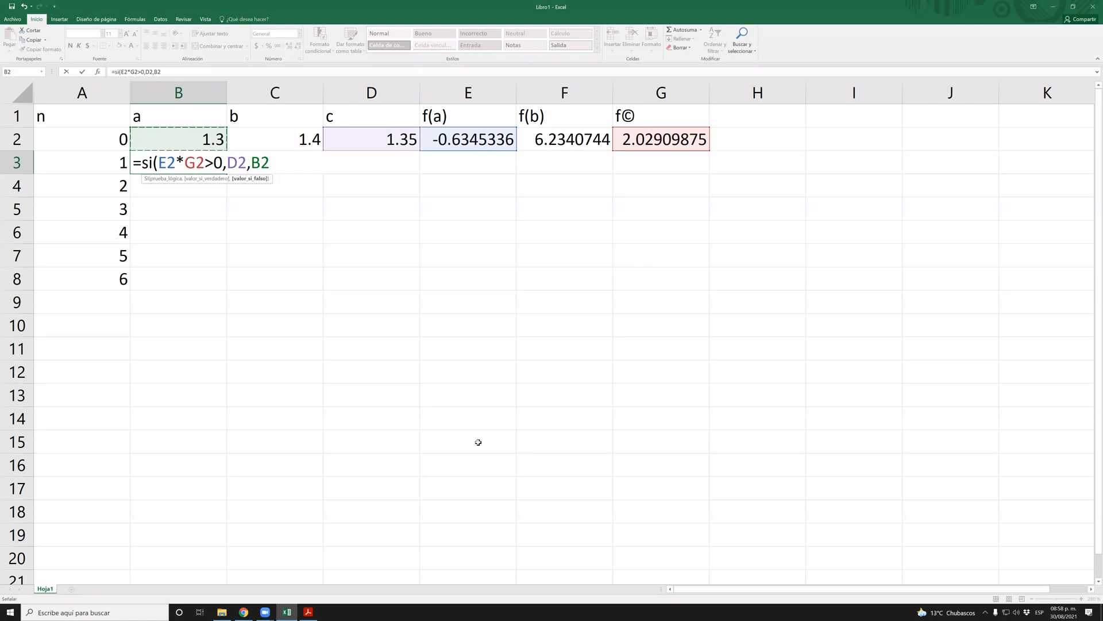
pyautogui.write(')')
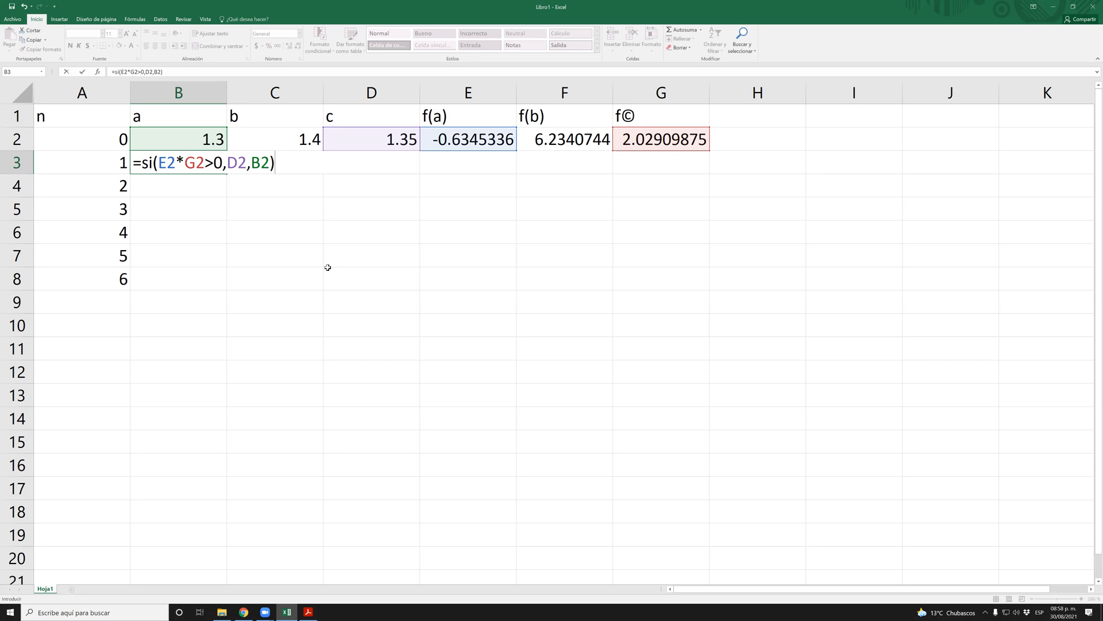
pyautogui.press('Return')
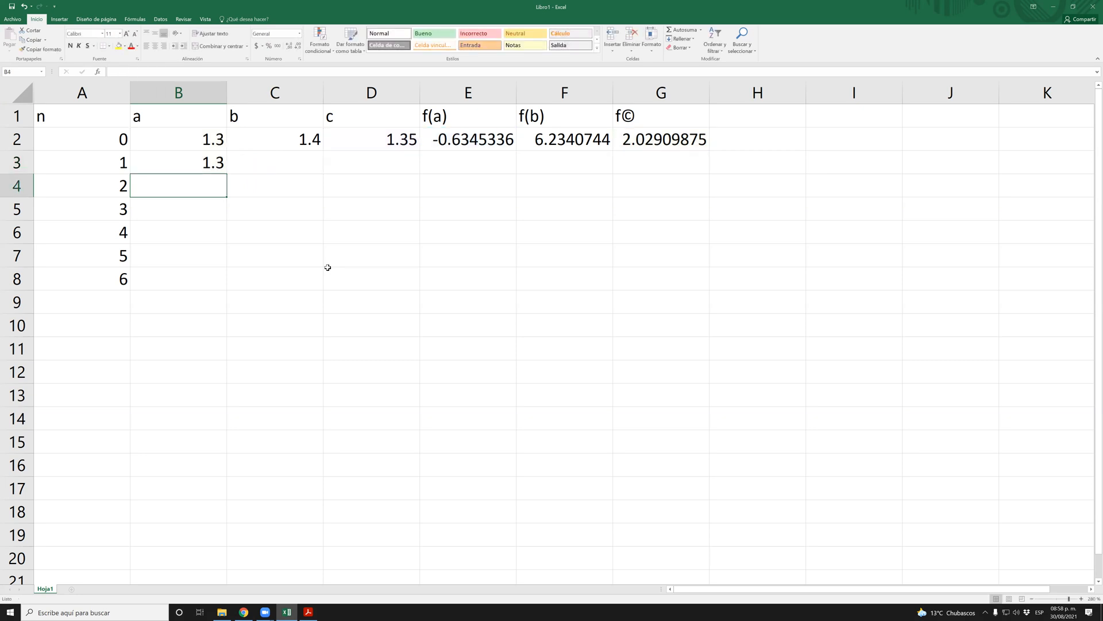
# - Begin a SI conditional formula in C3 whose logical test starts with f(b) in F2
pyautogui.press('Up')
pyautogui.press('Right')
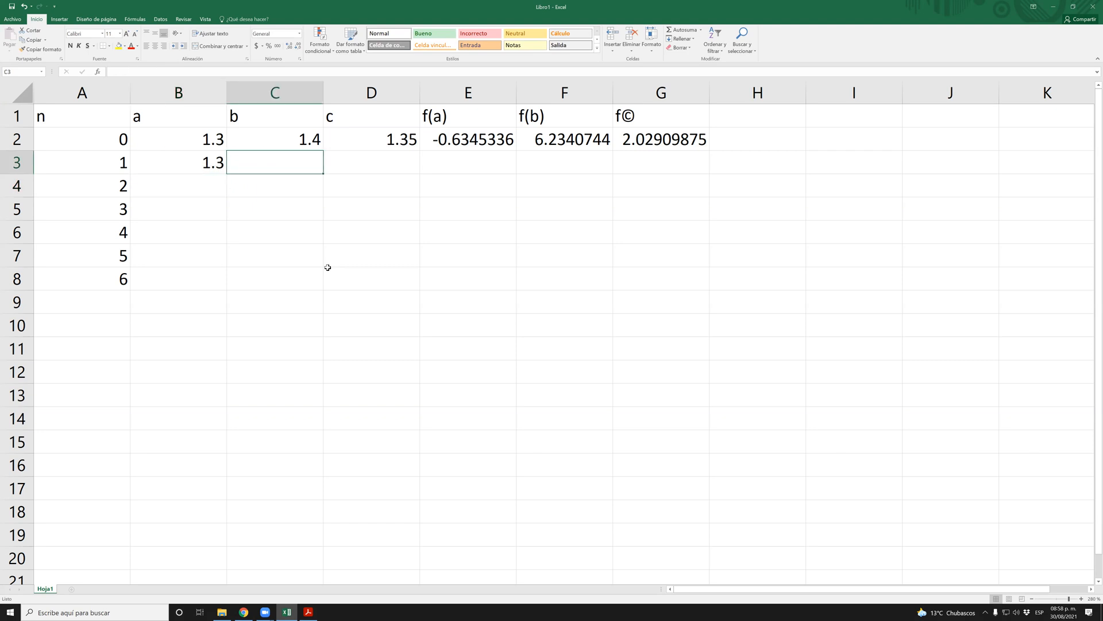
pyautogui.write('=')
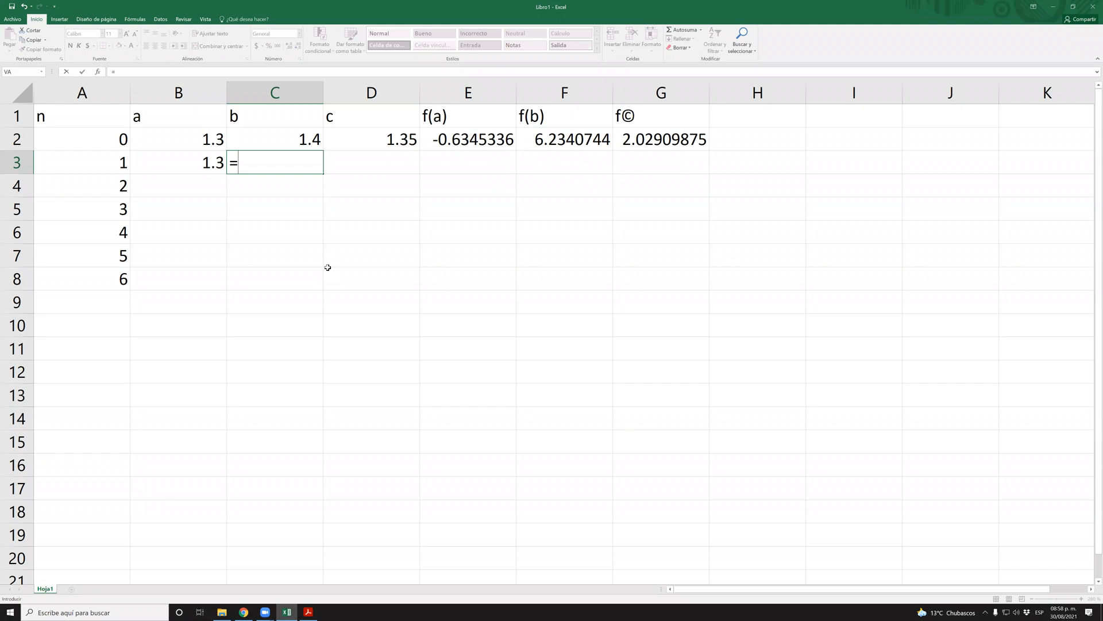
pyautogui.write('si')
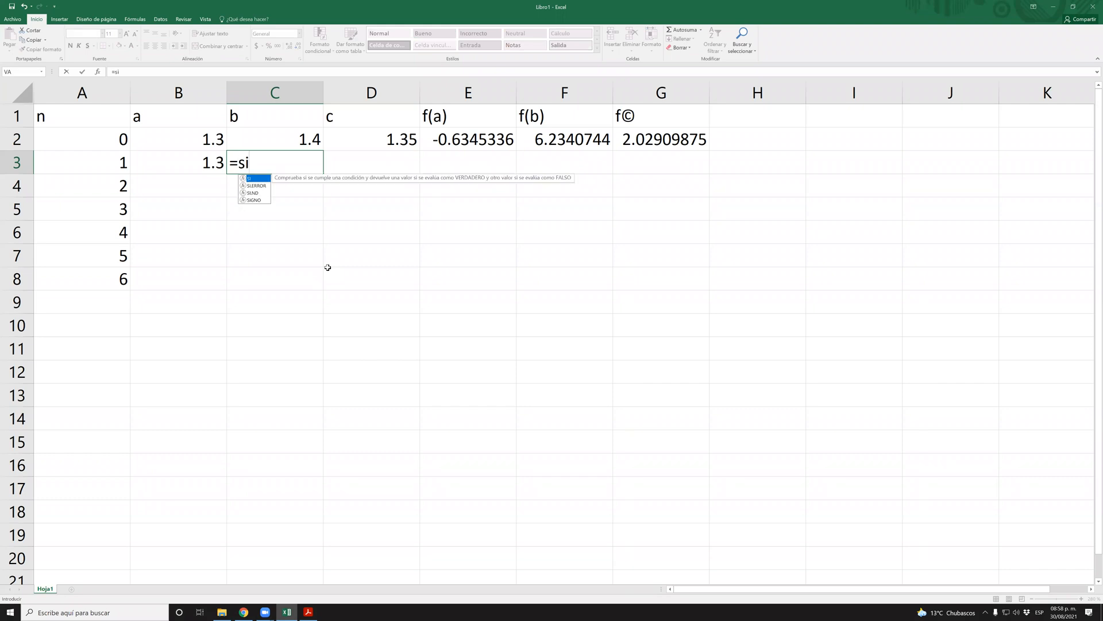
pyautogui.write('(')
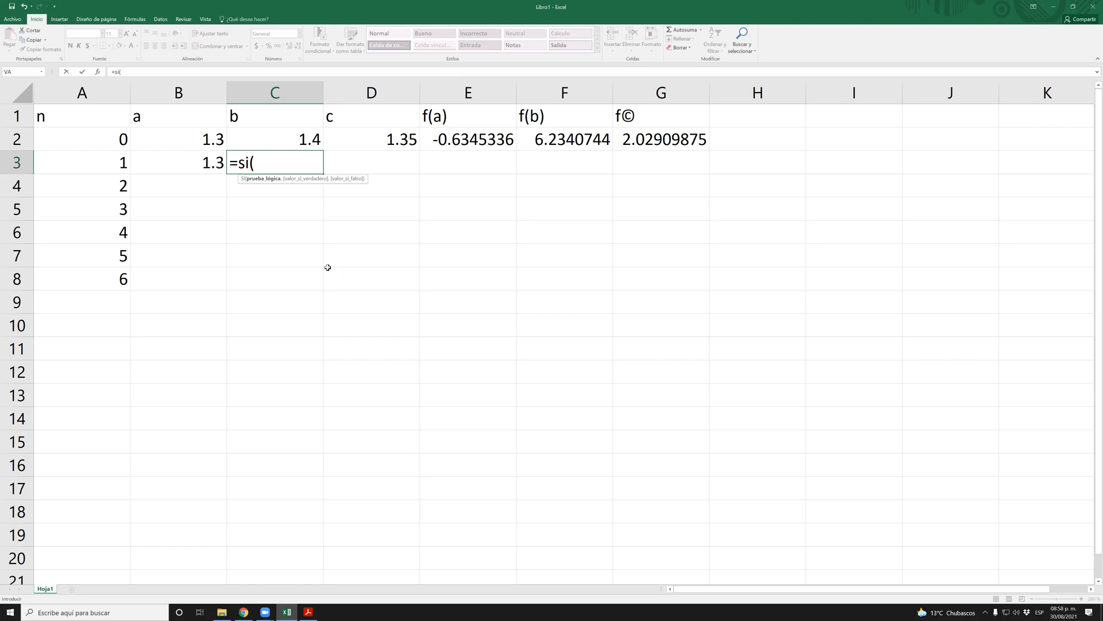
pyautogui.press('Up')
pyautogui.press('Right')
pyautogui.press('Right')
pyautogui.press('Right')
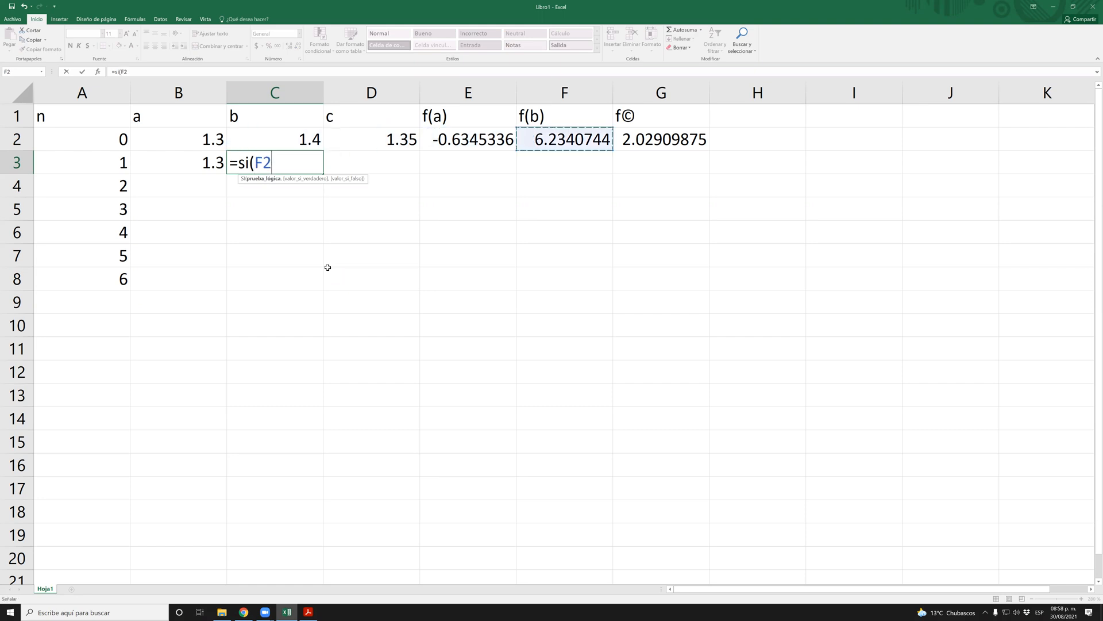
# - Complete the logical test of the SI formula in C3 as F2*G2>0
pyautogui.write('*')
pyautogui.press('Up')
pyautogui.press('Right')
pyautogui.press('Right')
pyautogui.press('Right')
pyautogui.press('Right')
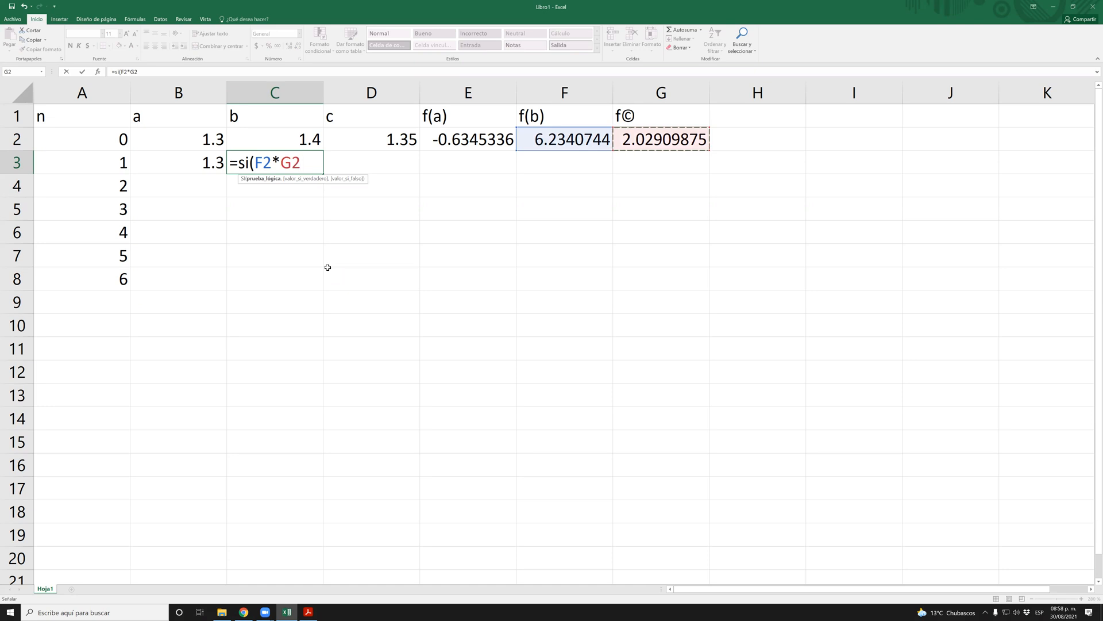
pyautogui.press('alt')
pyautogui.press('alt')
pyautogui.write('>0,')
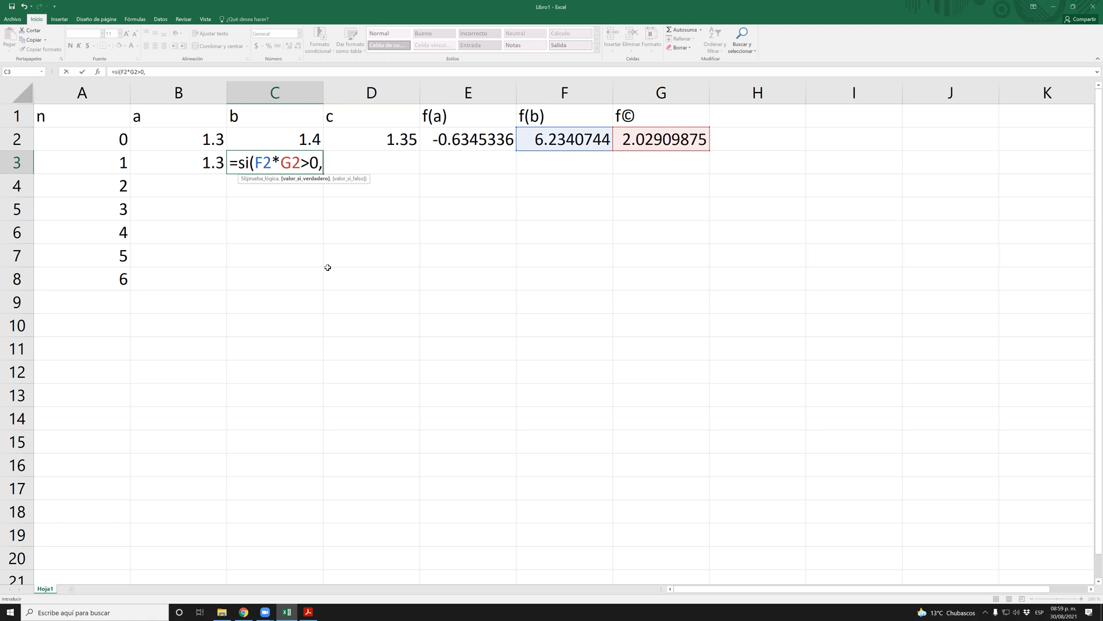
# - Finish the SI formula in C3 so it returns D2 if true and C2 if false
pyautogui.press('Up')
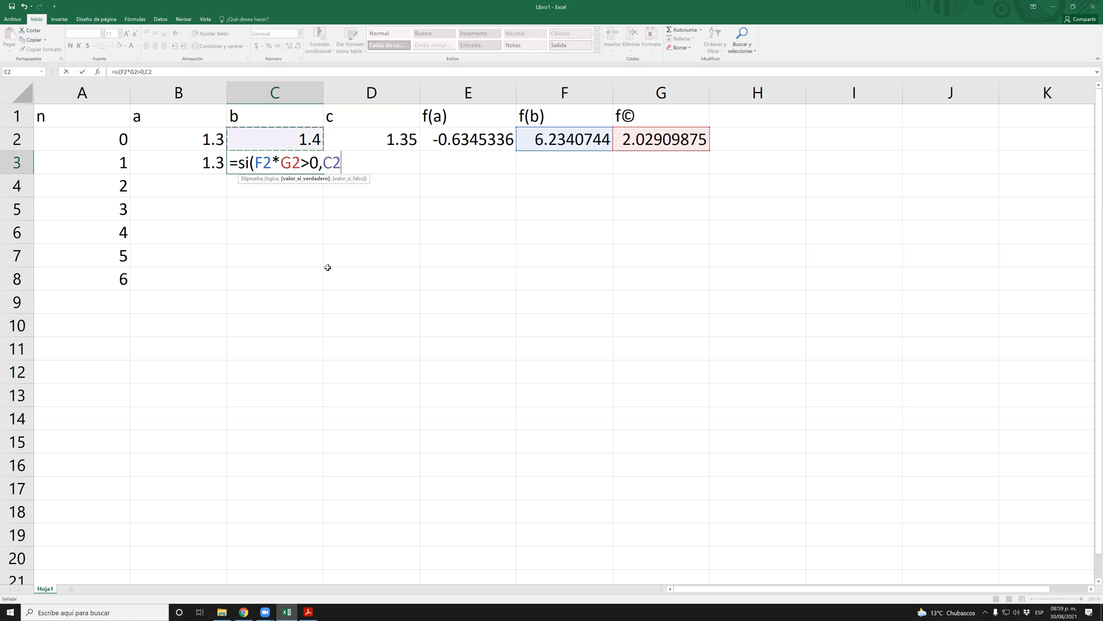
pyautogui.press('Right')
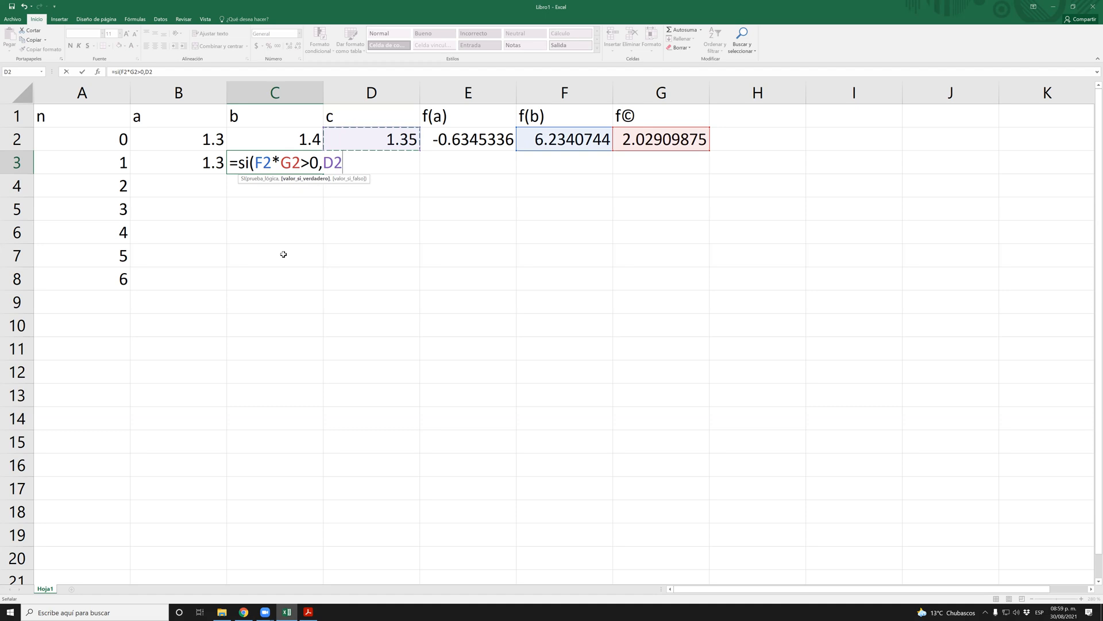
pyautogui.write(',')
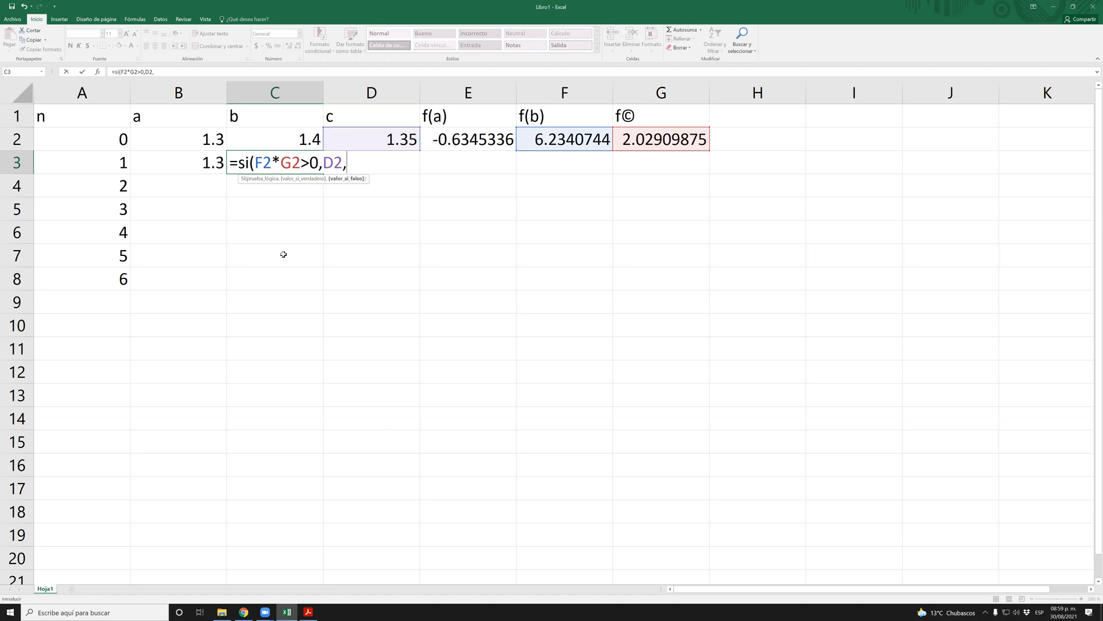
pyautogui.press('Up')
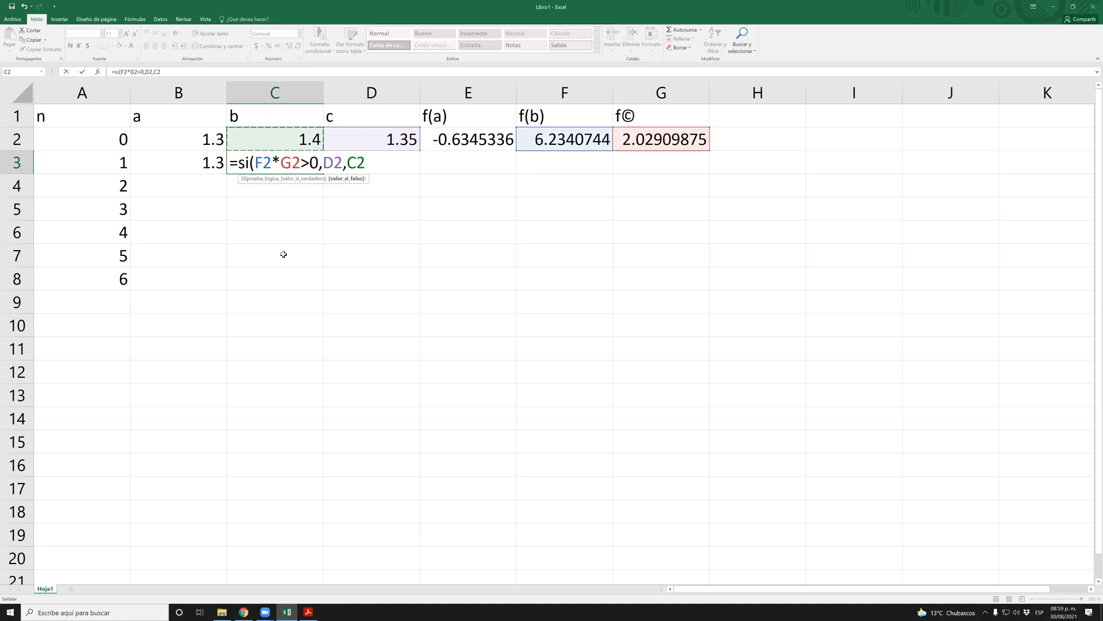
pyautogui.write(')')
pyautogui.press('Return')
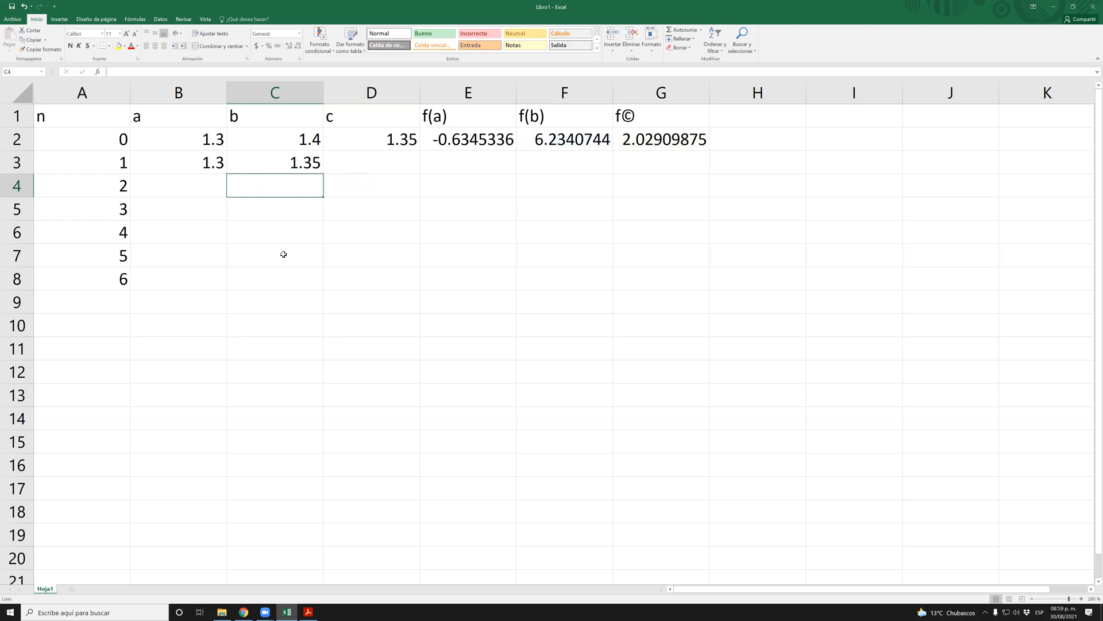
# - Copy the midpoint formula from D2 into D3 to calculate c for iteration 1
pyautogui.press('Up')
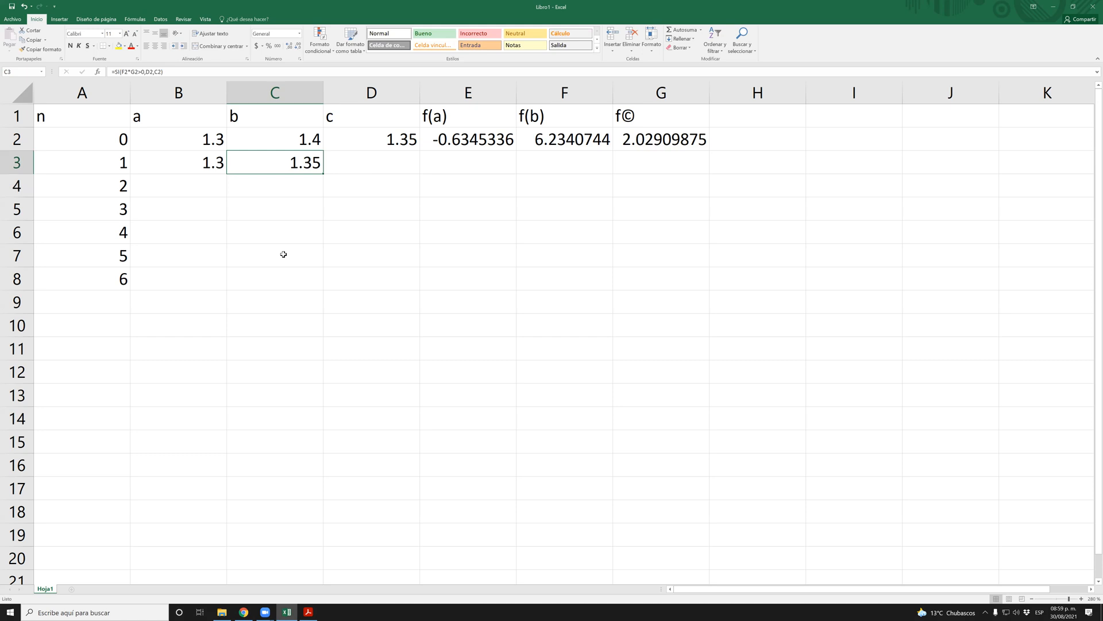
pyautogui.press('Right')
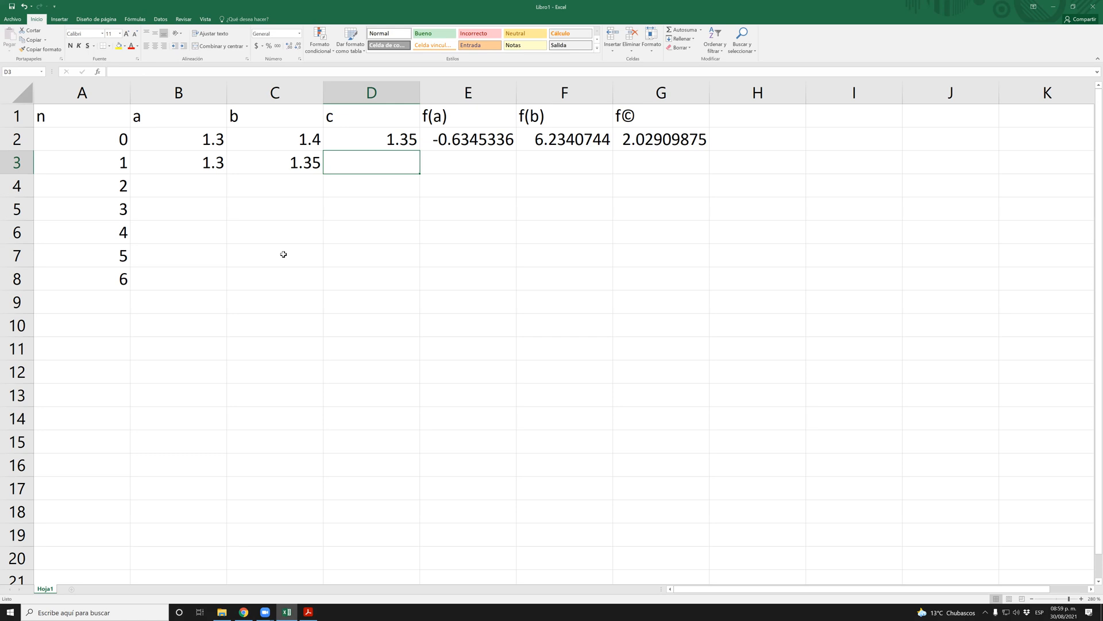
pyautogui.press('Up')
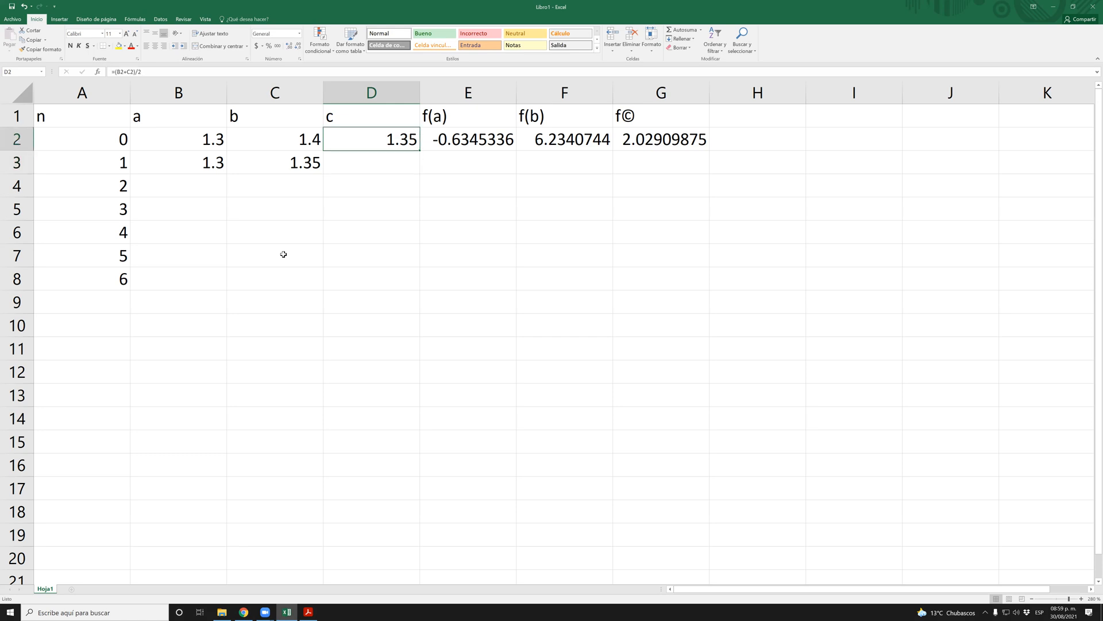
pyautogui.hotkey('ctrl', 'c')
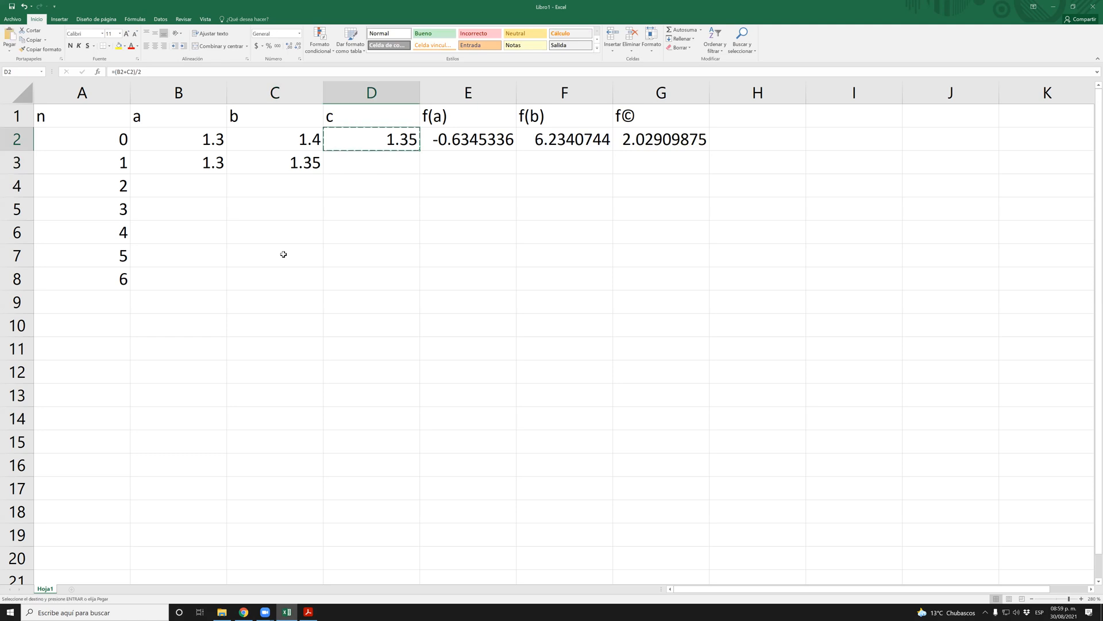
pyautogui.press('Down')
pyautogui.hotkey('ctrl', 'v')
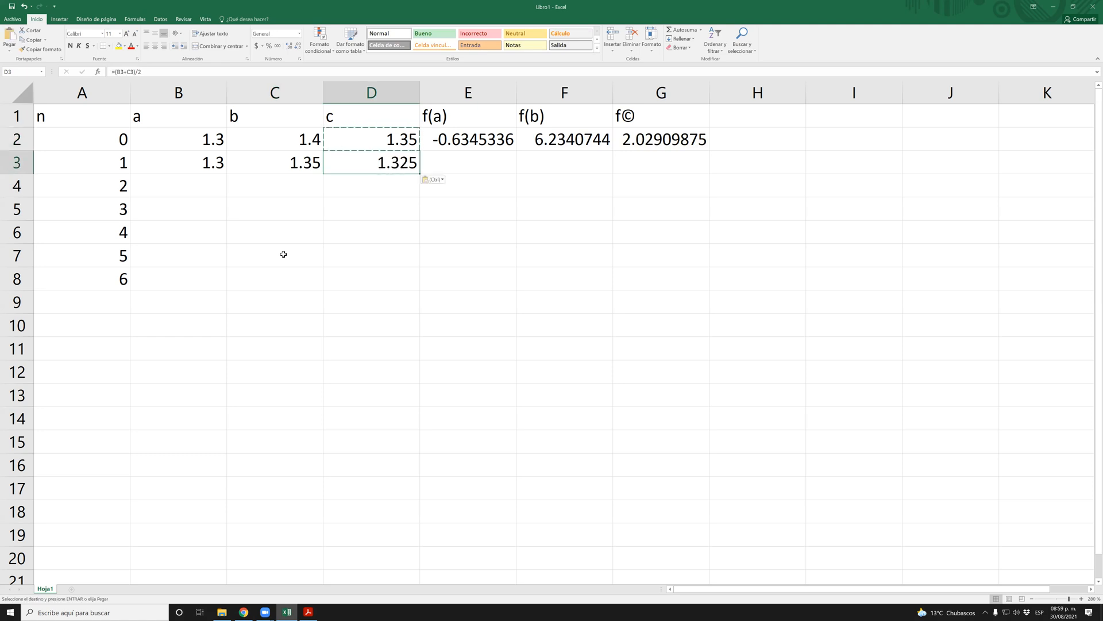
pyautogui.press('Escape')
# - Copy the f(a), f(b) and f(c) formulas from E2:G2 into row 3
pyautogui.press('Right')
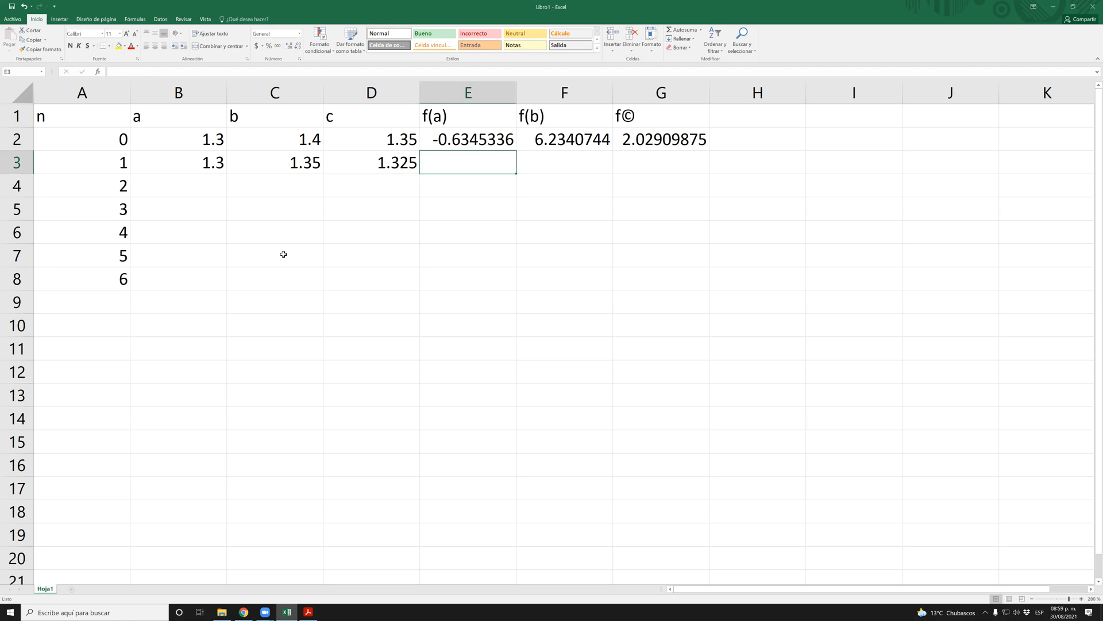
pyautogui.press('Up')
pyautogui.hotkey('shift', 'Right')
pyautogui.hotkey('shift', 'Right')
pyautogui.hotkey('ctrl', 'c')
pyautogui.press('Down')
pyautogui.hotkey('ctrl', 'v')
pyautogui.press('Escape')
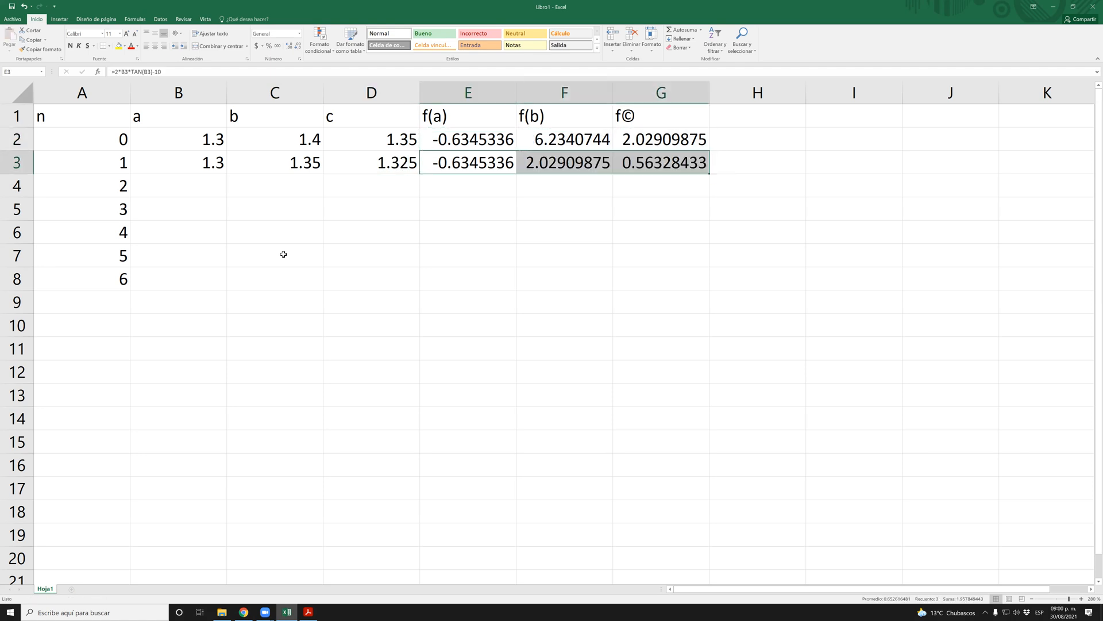
# - Copy the iteration 1 formulas in B3:G3 down through row 8 to fill iterations 2 to 6
pyautogui.press('Left')
pyautogui.press('Left')
pyautogui.press('Left')
pyautogui.hotkey('shift', 'Right')
pyautogui.hotkey('shift', 'Right')
pyautogui.hotkey('shift', 'Right')
pyautogui.hotkey('shift', 'Right')
pyautogui.hotkey('shift', 'Right')
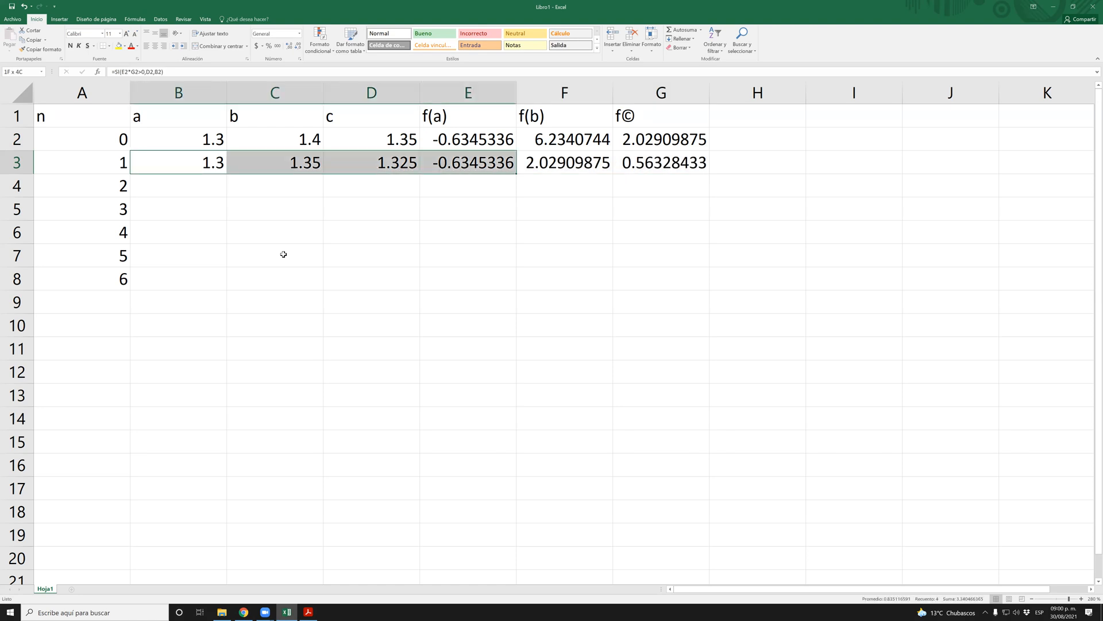
pyautogui.hotkey('ctrl', 'c')
pyautogui.hotkey('shift', 'Down')
pyautogui.hotkey('shift', 'Down')
pyautogui.hotkey('shift', 'Down')
pyautogui.hotkey('shift', 'Down')
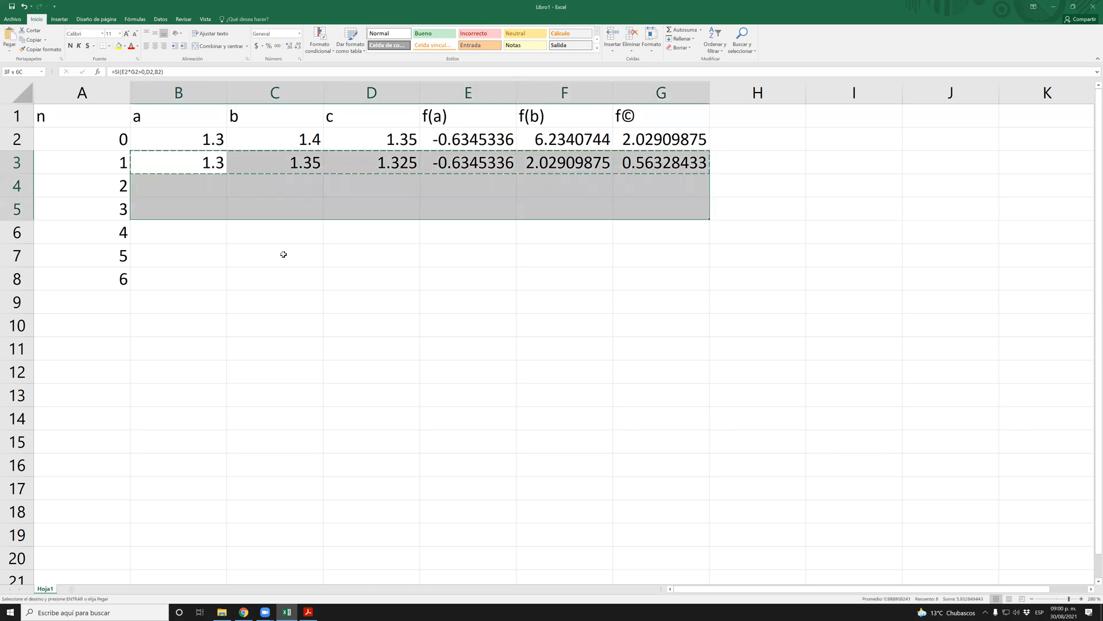
pyautogui.hotkey('shift', 'Down')
pyautogui.hotkey('ctrl', 'v')
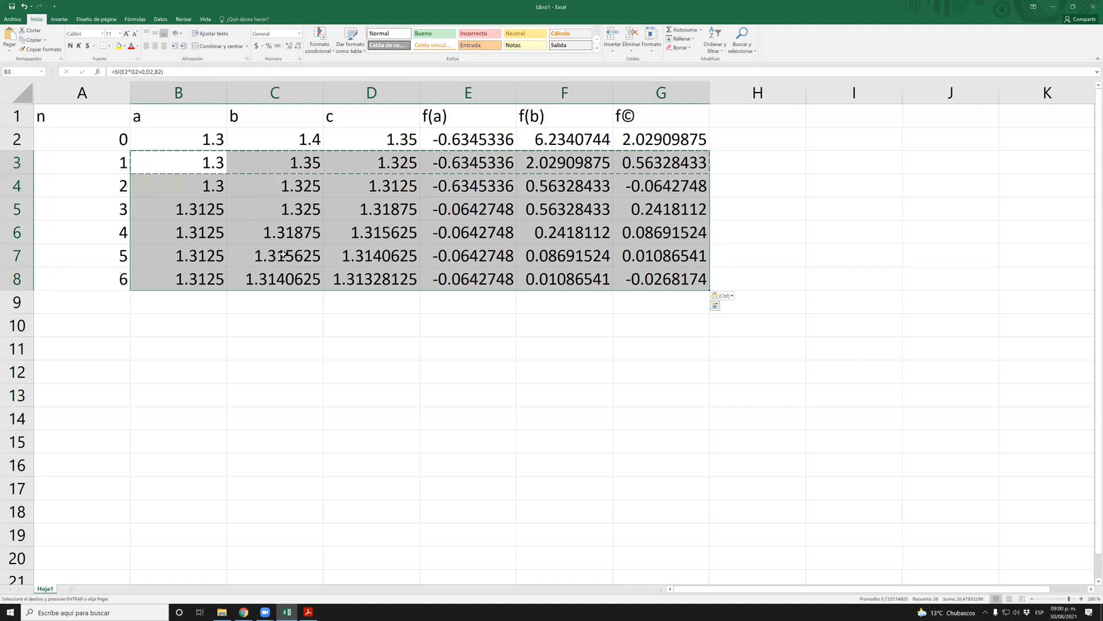
pyautogui.press('Escape')
pyautogui.hotkey('shift', 'Up')
pyautogui.hotkey('shift', 'Left')
pyautogui.press('Down')
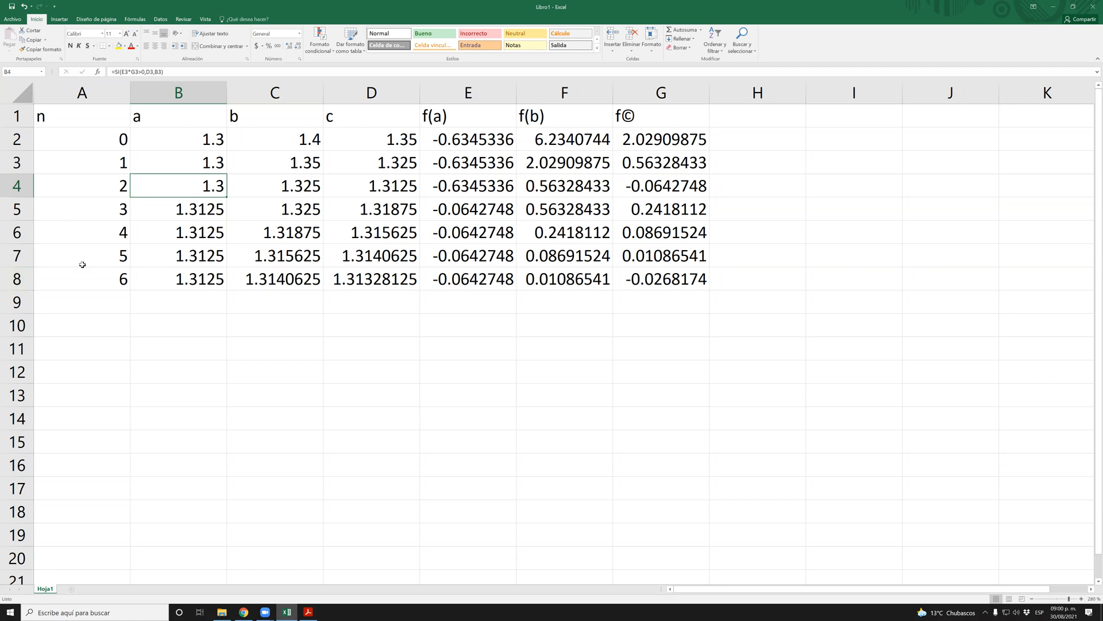
# - Fill the row 8 formulas from columns A to G down to row 200, and return to the start of the table
pyautogui.click(67, 278)
pyautogui.moveTo(171, 274); pyautogui.dragTo(678, 170)
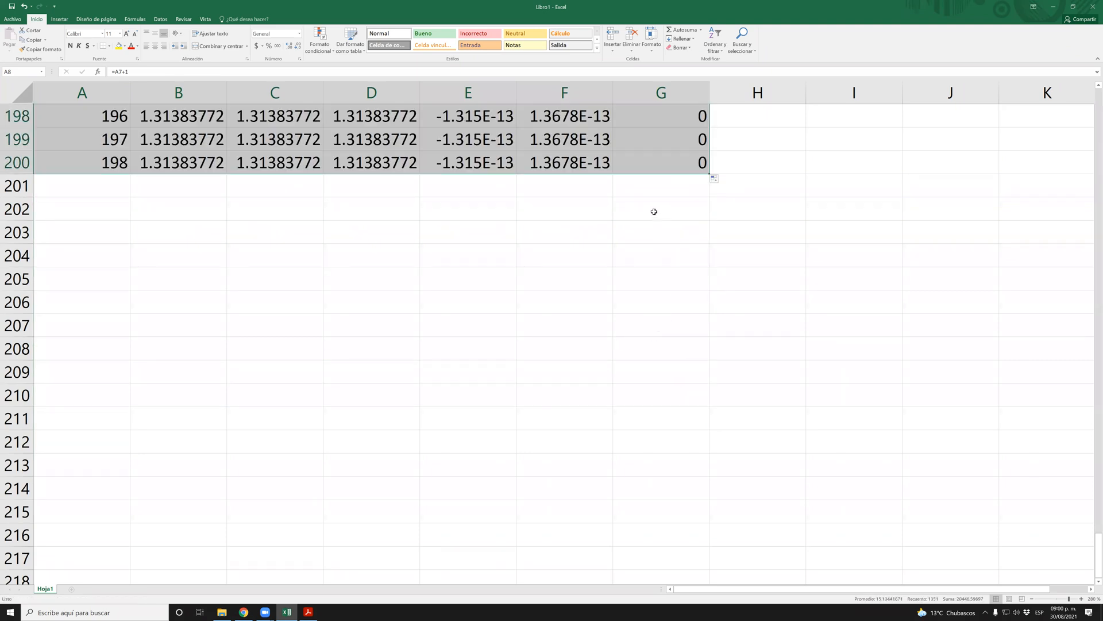
pyautogui.click(489, 199)
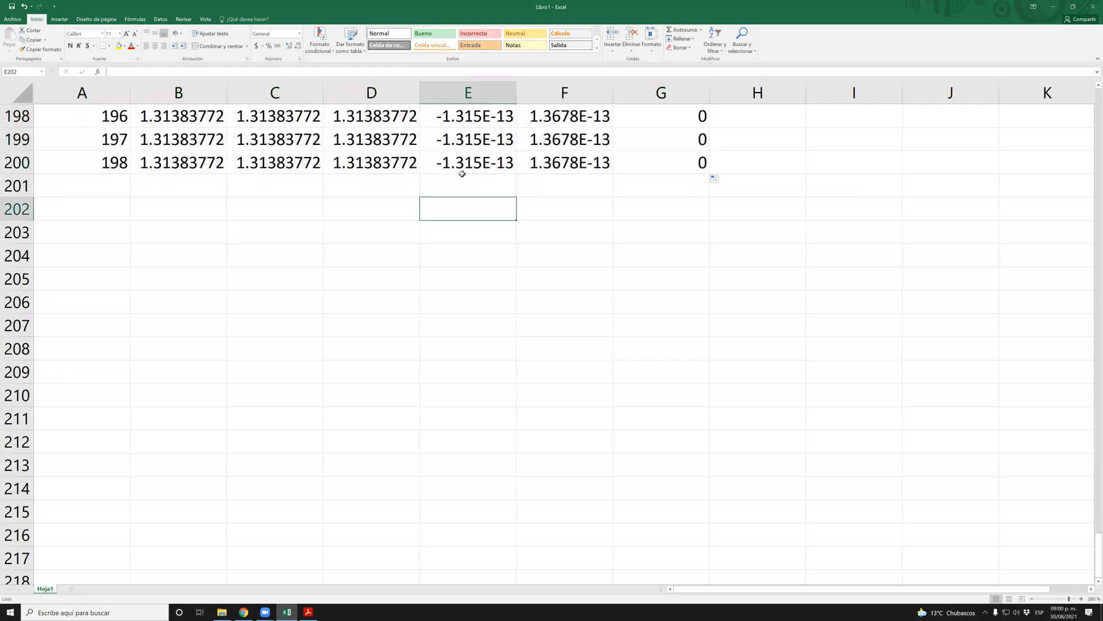
pyautogui.click(407, 159)
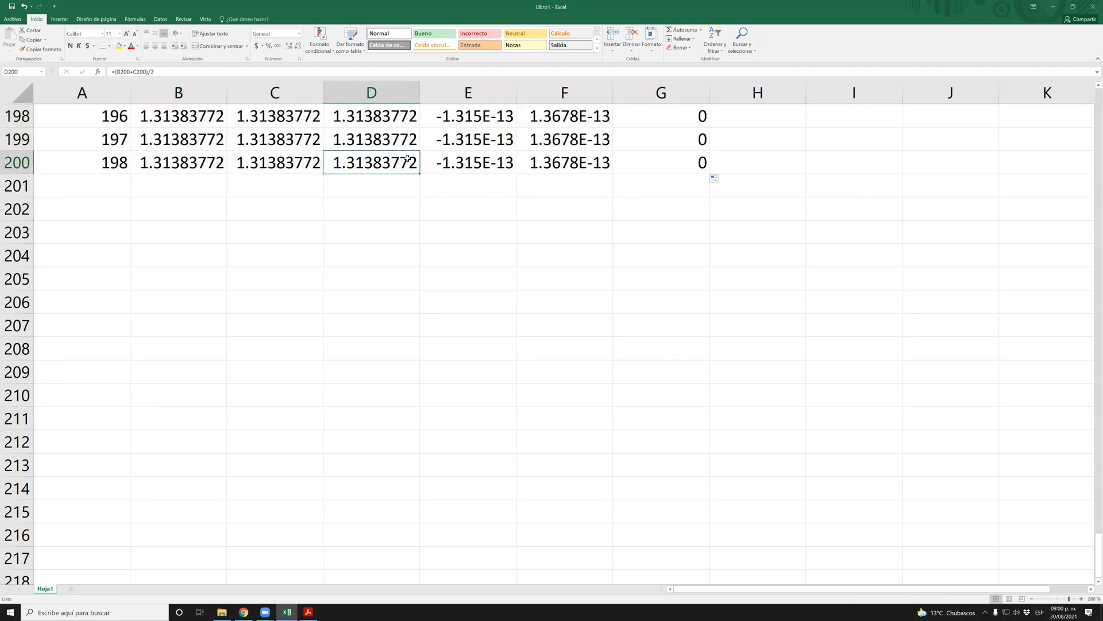
pyautogui.hotkey('ctrl', 'Up')
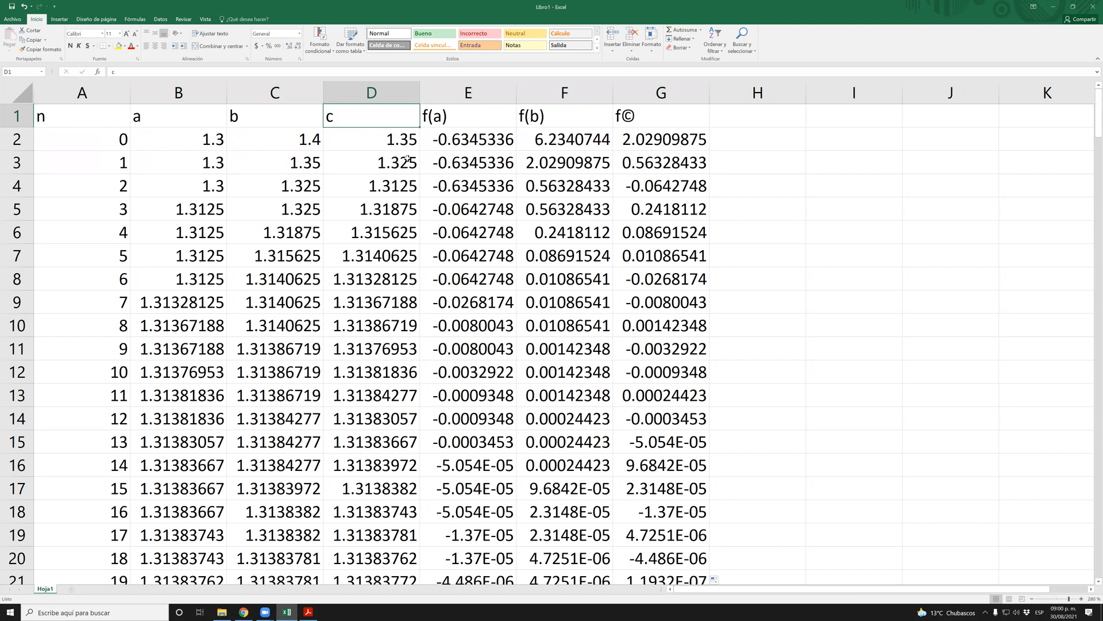
# - Examine the midpoint values in column D from the header down to about row 59 to check how c converges
pyautogui.press('Down')
pyautogui.press('Down')
pyautogui.press('Down')
pyautogui.press('Down')
pyautogui.press('Down')
pyautogui.press('Down')
pyautogui.press('Down')
pyautogui.press('Down')
pyautogui.press('Down')
pyautogui.press('Down')
pyautogui.press('Down')
pyautogui.press('Down')
pyautogui.press('Down')
pyautogui.press('Down')
pyautogui.press('Down')
pyautogui.press('Down')
pyautogui.press('Down')
pyautogui.press('Down')
pyautogui.press('Down')
pyautogui.press('Down')
pyautogui.press('Down')
pyautogui.press('Down')
pyautogui.press('Down')
pyautogui.press('Down')
pyautogui.press('Down')
pyautogui.press('Down')
pyautogui.press('Down')
pyautogui.press('Down')
pyautogui.press('Down')
pyautogui.press('Down')
pyautogui.press('Down')
pyautogui.press('Down')
pyautogui.press('Down')
pyautogui.press('Down')
pyautogui.press('Down')
pyautogui.press('Down')
pyautogui.press('Down')
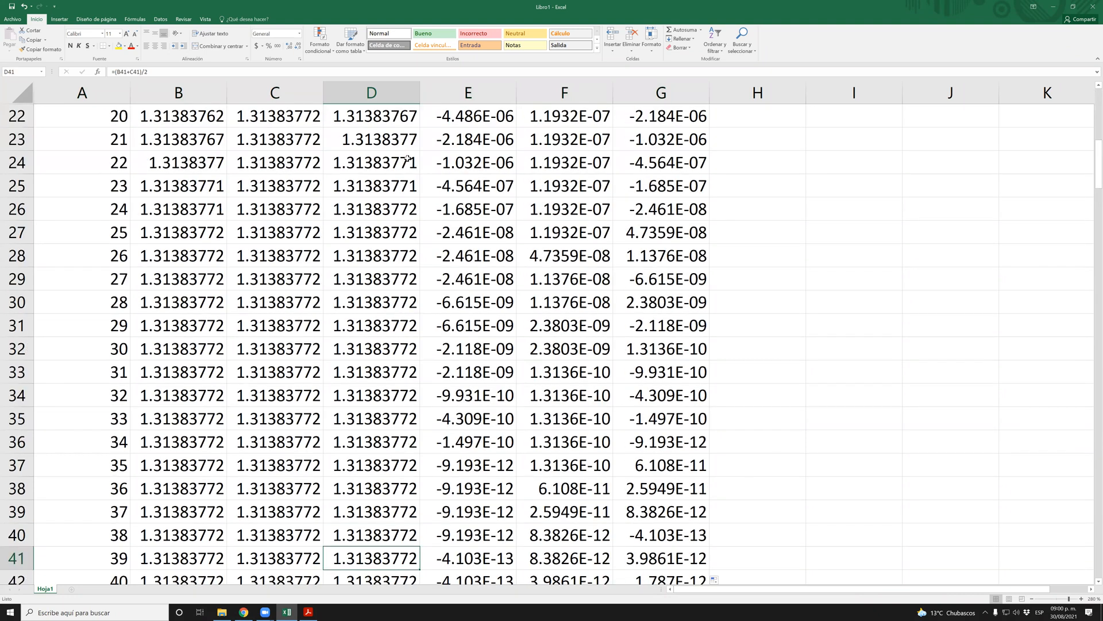
pyautogui.press('Down')
pyautogui.press('Down')
pyautogui.press('Down')
pyautogui.press('Down')
pyautogui.press('Down')
pyautogui.press('Down')
pyautogui.press('Down')
pyautogui.press('Down')
pyautogui.press('Down')
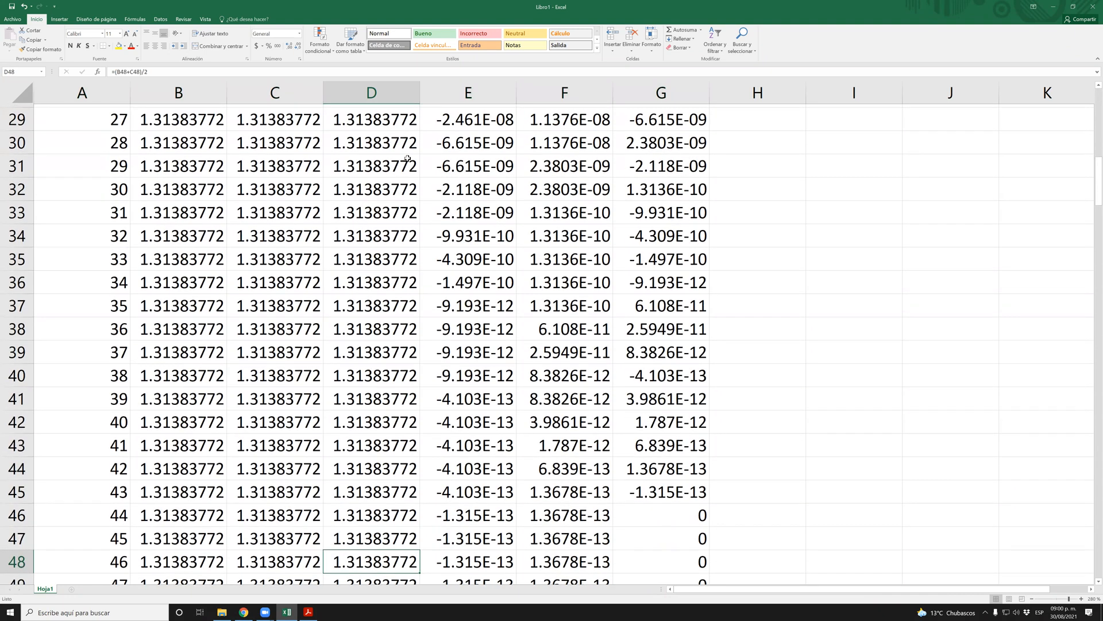
pyautogui.press('Down')
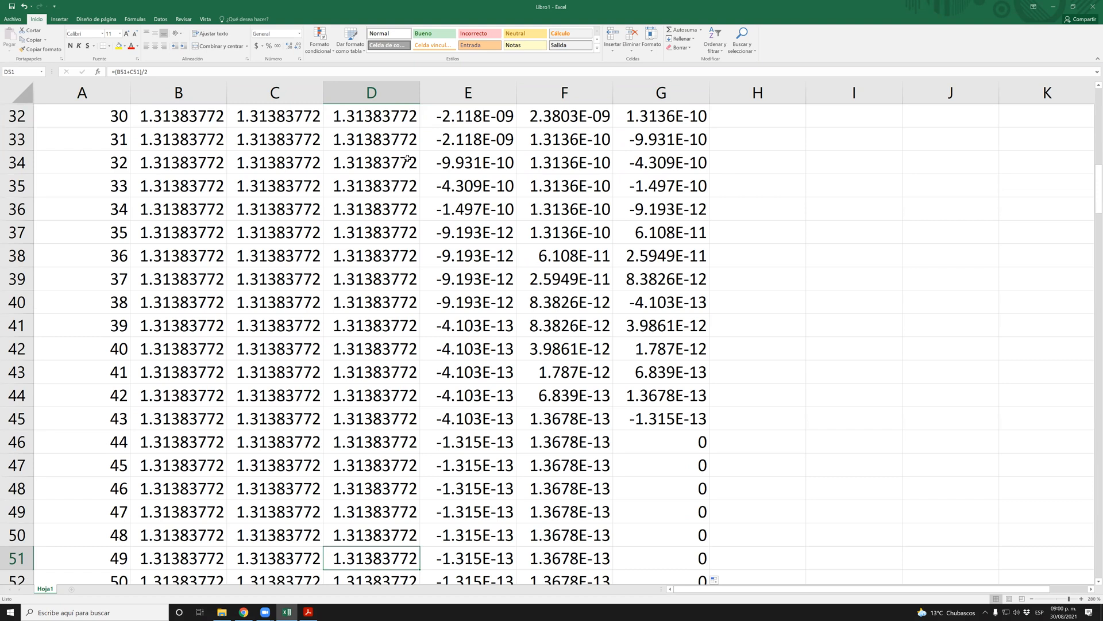
pyautogui.press('Down')
pyautogui.press('Down')
pyautogui.press('Down')
pyautogui.press('Down')
pyautogui.press('Down')
pyautogui.press('Down')
pyautogui.press('Down')
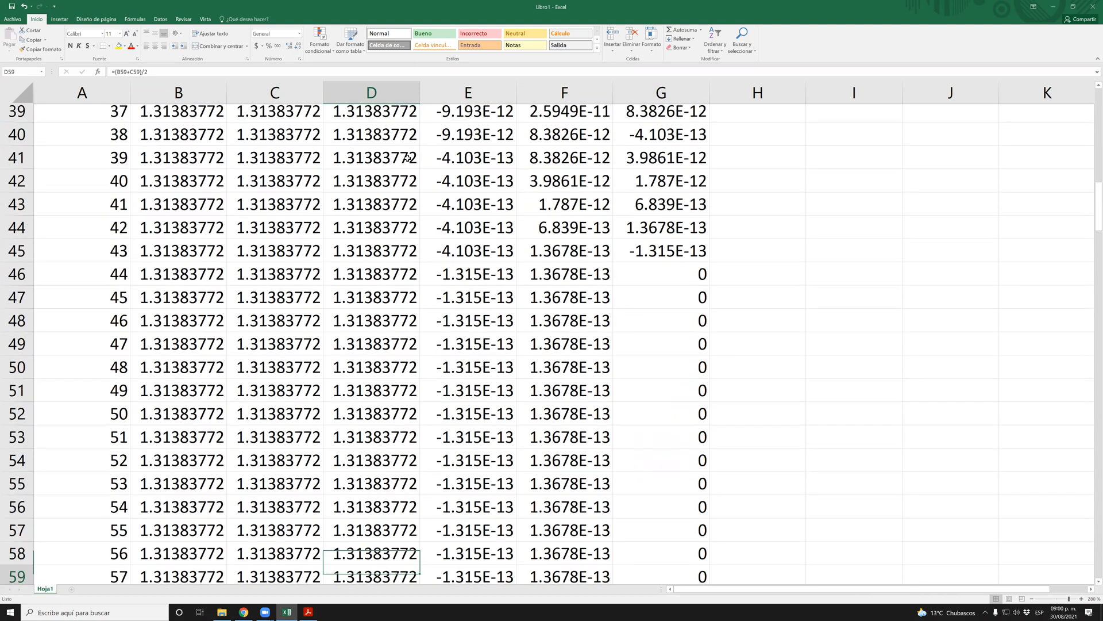
# - Go back to row 46 and examine iteration 44 across its midpoint c, function values and iteration number
pyautogui.press('Up')
pyautogui.press('Up')
pyautogui.press('Up')
pyautogui.press('Up')
pyautogui.press('Up')
pyautogui.press('Up')
pyautogui.press('Up')
pyautogui.press('Up')
pyautogui.press('Up')
pyautogui.press('Up')
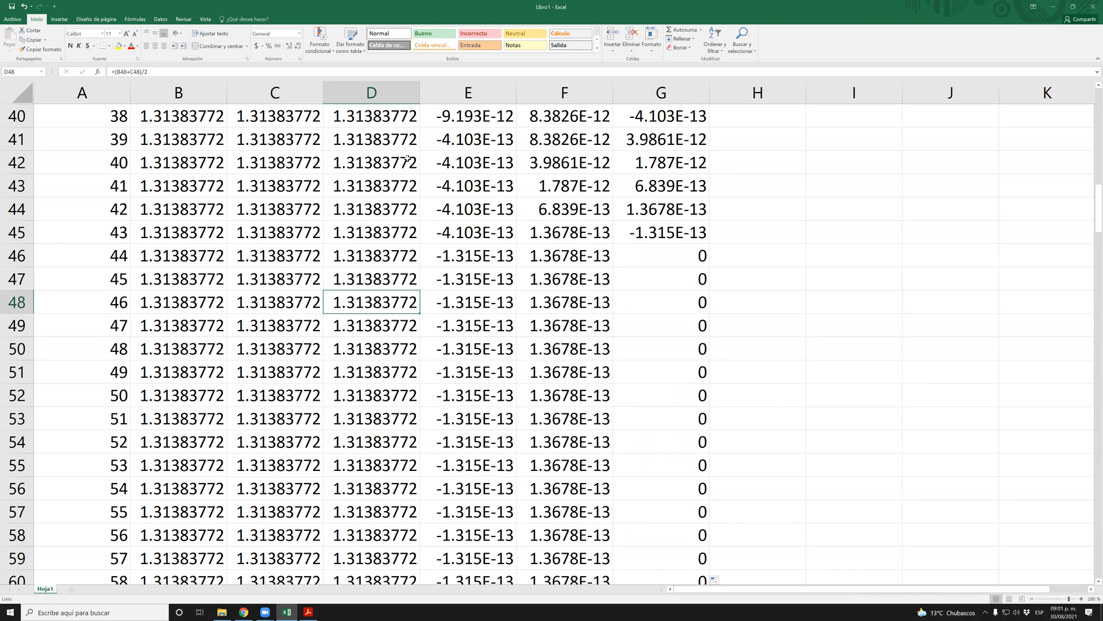
pyautogui.press('Up')
pyautogui.press('Up')
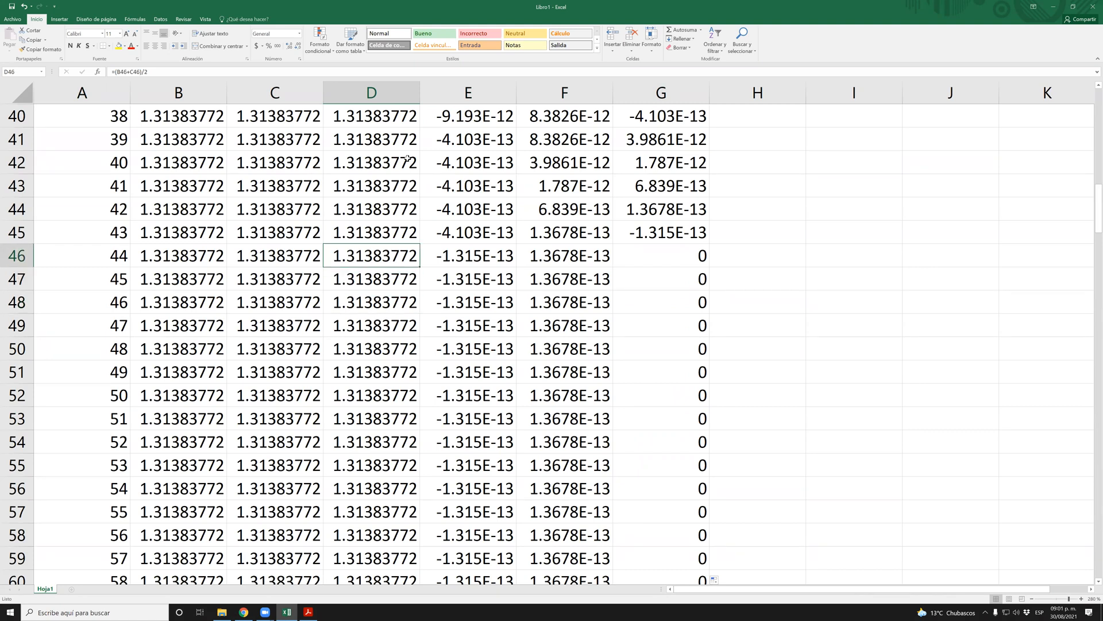
pyautogui.press('Right')
pyautogui.press('Right')
pyautogui.press('Right')
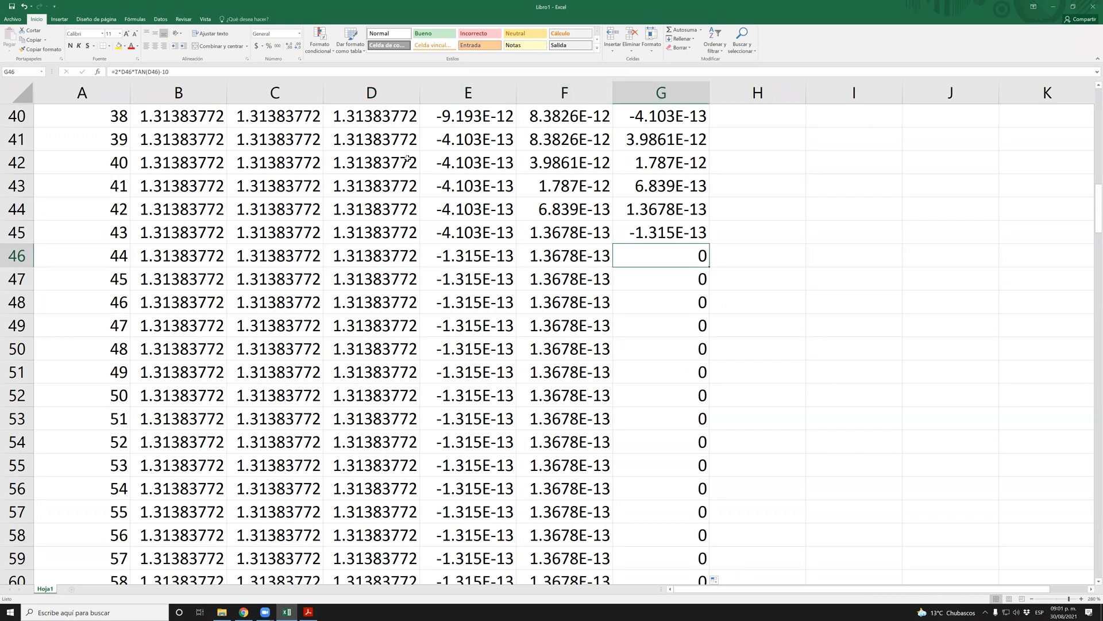
pyautogui.press('Left')
pyautogui.press('Left')
pyautogui.press('Left')
pyautogui.press('Left')
pyautogui.press('Left')
pyautogui.press('Left')
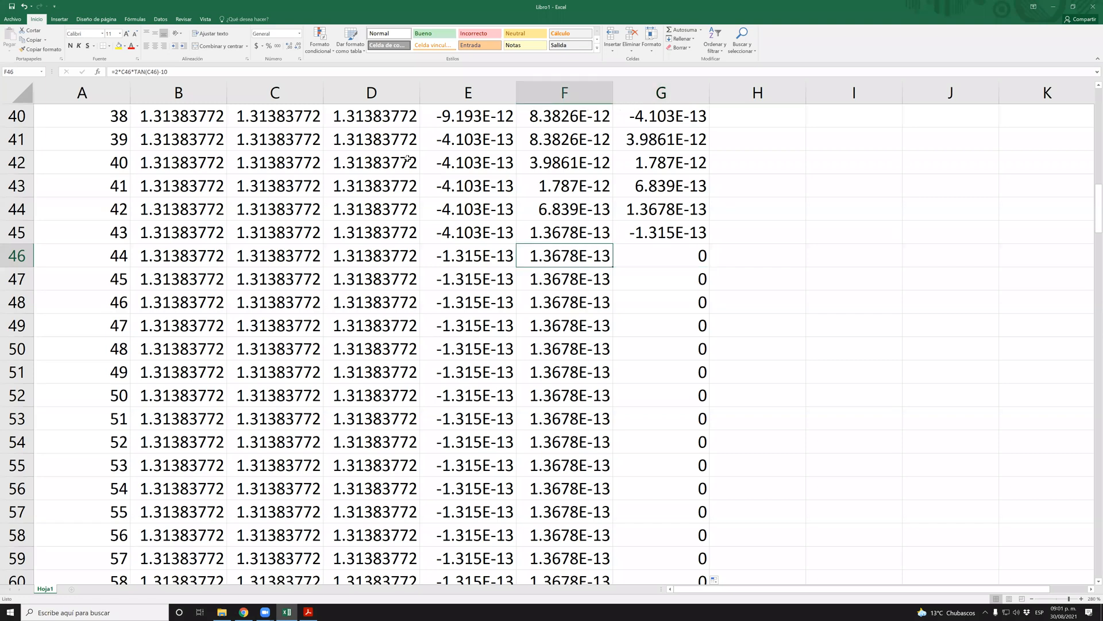
# - Examine iteration 43 across row 45, and follow the f(b) column down to iteration 62 in row 64
pyautogui.press('Up')
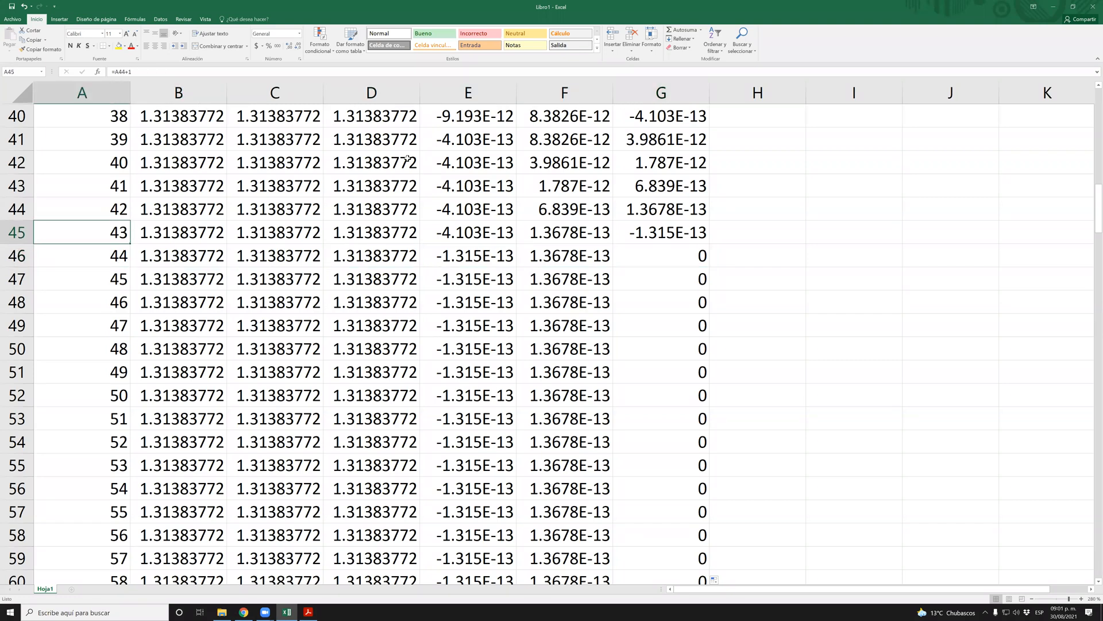
pyautogui.press('Right')
pyautogui.press('Right')
pyautogui.press('Right')
pyautogui.press('Right')
pyautogui.press('Right')
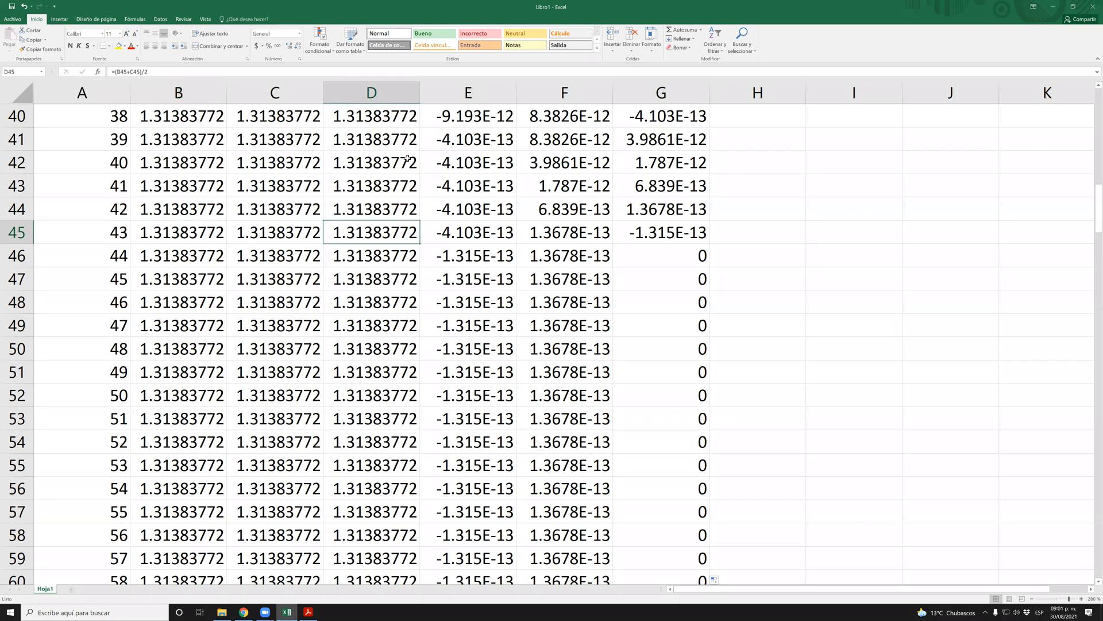
pyautogui.press('Down')
pyautogui.press('Down')
pyautogui.press('Down')
pyautogui.press('Down')
pyautogui.press('Down')
pyautogui.press('Down')
pyautogui.press('Down')
pyautogui.press('Down')
pyautogui.press('Down')
pyautogui.press('Down')
pyautogui.press('Down')
pyautogui.press('Down')
pyautogui.press('Down')
pyautogui.press('Down')
pyautogui.press('Down')
pyautogui.press('Down')
pyautogui.press('Down')
pyautogui.press('Down')
pyautogui.press('Down')
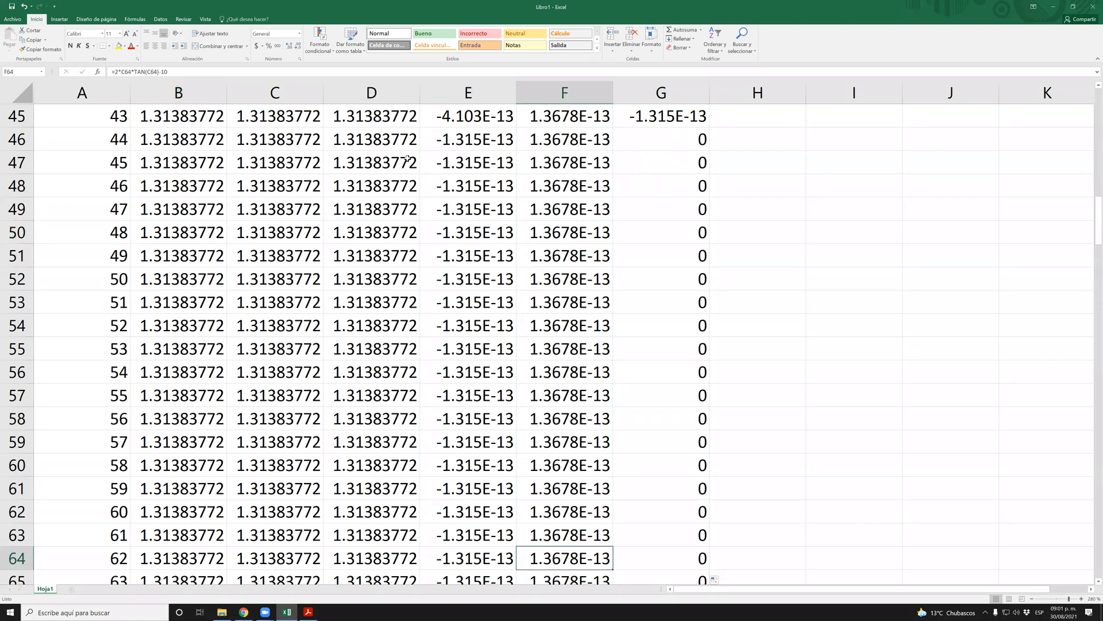
pyautogui.press('Left')
pyautogui.press('Left')
pyautogui.press('Left')
pyautogui.press('Left')
pyautogui.press('Left')
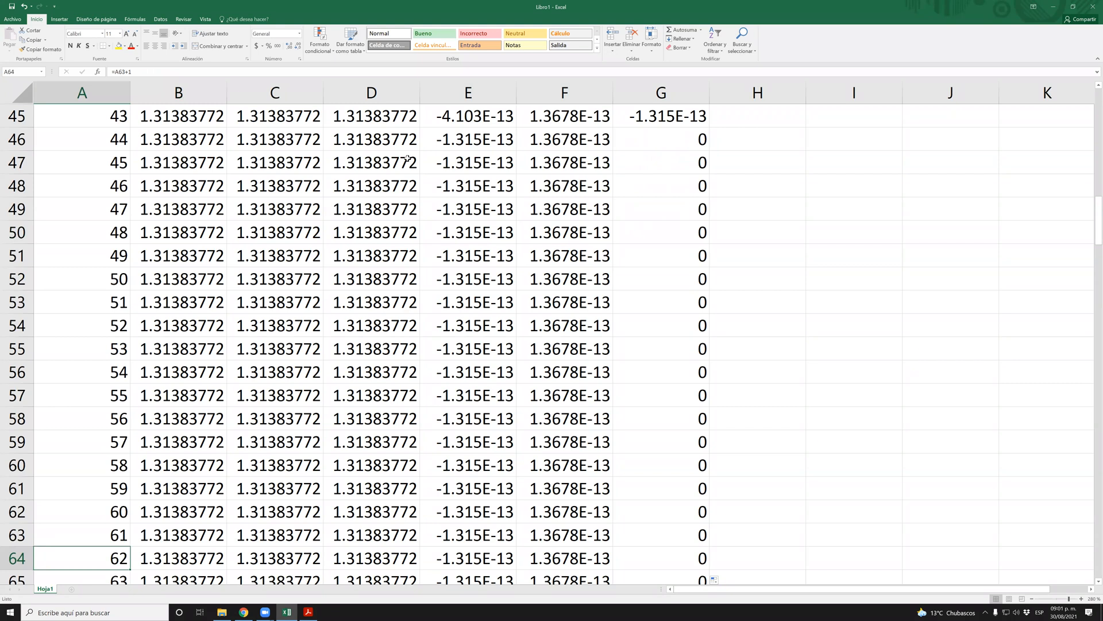
# - Review the iterations back up column A to the table's header in cell A1
pyautogui.press('Up')
pyautogui.press('Up')
pyautogui.press('Up')
pyautogui.press('Up')
pyautogui.press('Up')
pyautogui.press('Up')
pyautogui.press('Up')
pyautogui.press('Up')
pyautogui.press('Up')
pyautogui.press('Up')
pyautogui.press('Up')
pyautogui.press('Up')
pyautogui.press('Up')
pyautogui.press('Up')
pyautogui.press('Up')
pyautogui.press('Up')
pyautogui.press('Up')
pyautogui.press('Up')
pyautogui.press('Up')
pyautogui.press('Up')
pyautogui.press('Up')
pyautogui.press('Up')
pyautogui.press('Up')
pyautogui.press('Up')
pyautogui.press('Up')
pyautogui.press('Up')
pyautogui.press('Up')
pyautogui.press('Up')
pyautogui.press('Up')
pyautogui.press('Up')
pyautogui.press('Up')
pyautogui.press('Up')
pyautogui.press('Up')
pyautogui.press('Up')
pyautogui.press('Up')
pyautogui.press('Up')
pyautogui.press('Up')
pyautogui.press('Up')
pyautogui.press('Up')
pyautogui.press('Up')
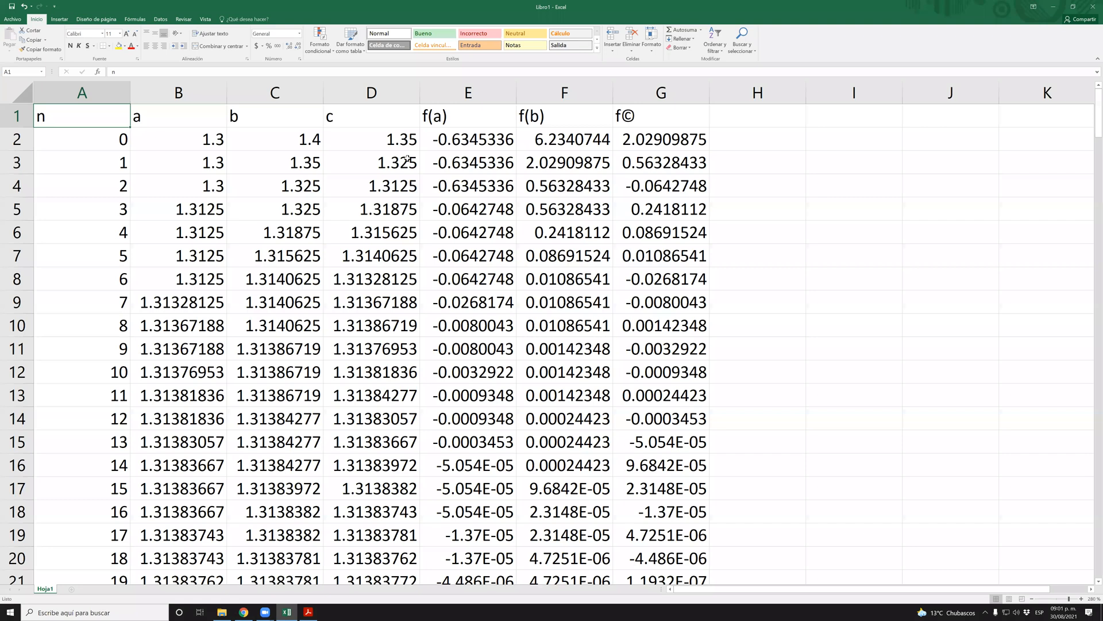
# - Examine the iterations down column A from the header to beyond row 41
pyautogui.press('Down')
pyautogui.press('Down')
pyautogui.press('Down')
pyautogui.press('Down')
pyautogui.press('Down')
pyautogui.press('Down')
pyautogui.press('Down')
pyautogui.press('Down')
pyautogui.press('Down')
pyautogui.press('Down')
pyautogui.press('Down')
pyautogui.press('Down')
pyautogui.press('Down')
pyautogui.press('Down')
pyautogui.press('Down')
pyautogui.press('Down')
pyautogui.press('Down')
pyautogui.press('Down')
pyautogui.press('Down')
pyautogui.press('Down')
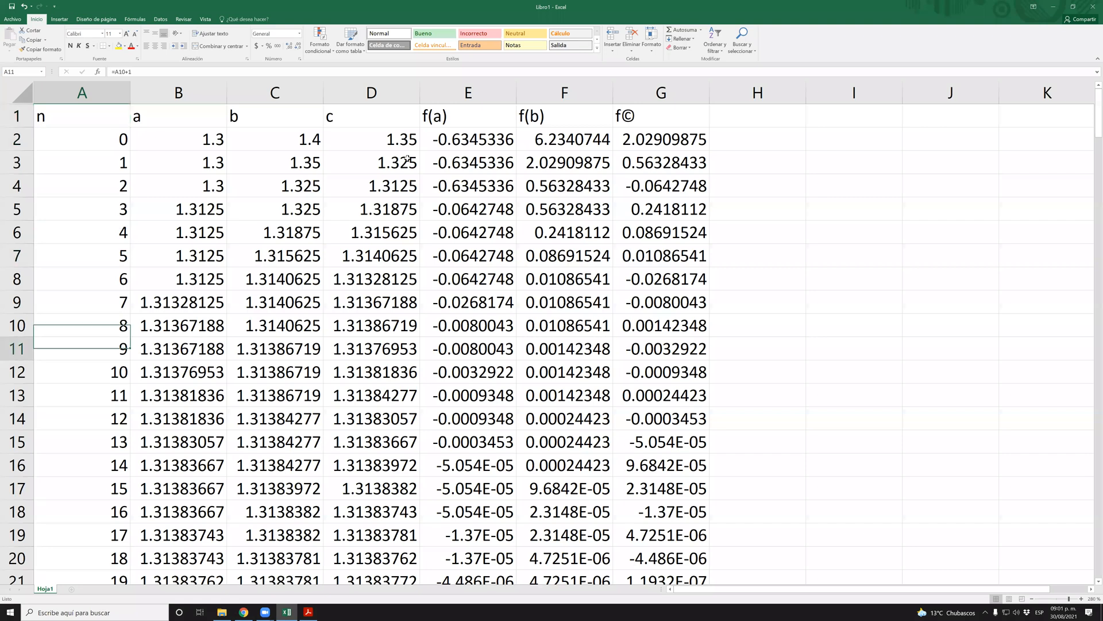
pyautogui.press('Down')
pyautogui.press('Down')
pyautogui.press('Down')
pyautogui.press('Down')
pyautogui.press('Down')
pyautogui.press('Down')
pyautogui.press('Down')
# - Look back over the iterations up column A, from beyond row 41 to cell A1
pyautogui.press('Up')
pyautogui.press('Up')
pyautogui.press('Up')
pyautogui.press('Up')
pyautogui.press('Up')
pyautogui.press('Up')
pyautogui.press('Up')
pyautogui.press('Up')
pyautogui.press('Up')
pyautogui.press('Up')
pyautogui.press('Up')
pyautogui.press('Up')
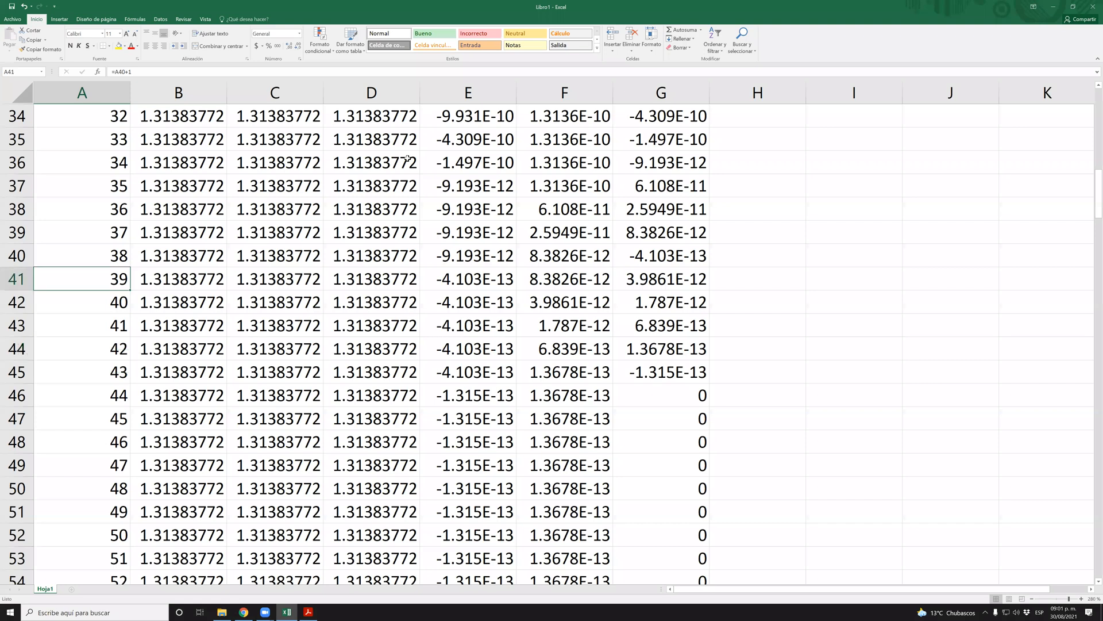
pyautogui.press('Down')
pyautogui.press('Up')
pyautogui.press('Up')
pyautogui.press('Up')
pyautogui.press('Up')
pyautogui.press('Up')
pyautogui.press('Up')
pyautogui.press('Up')
pyautogui.press('Up')
pyautogui.press('Up')
pyautogui.press('Up')
pyautogui.press('Up')
pyautogui.press('Up')
pyautogui.press('Up')
pyautogui.press('Up')
pyautogui.press('Up')
pyautogui.press('Up')
pyautogui.press('Up')
pyautogui.press('Up')
pyautogui.press('Up')
pyautogui.press('Up')
pyautogui.press('Up')
pyautogui.press('Up')
pyautogui.press('Up')
pyautogui.press('Up')
pyautogui.press('Up')
pyautogui.press('Up')
pyautogui.press('Up')
pyautogui.press('Up')
pyautogui.press('Up')
pyautogui.press('Up')
pyautogui.press('Up')
pyautogui.press('Up')
pyautogui.press('Up')
pyautogui.press('Up')
pyautogui.press('Up')
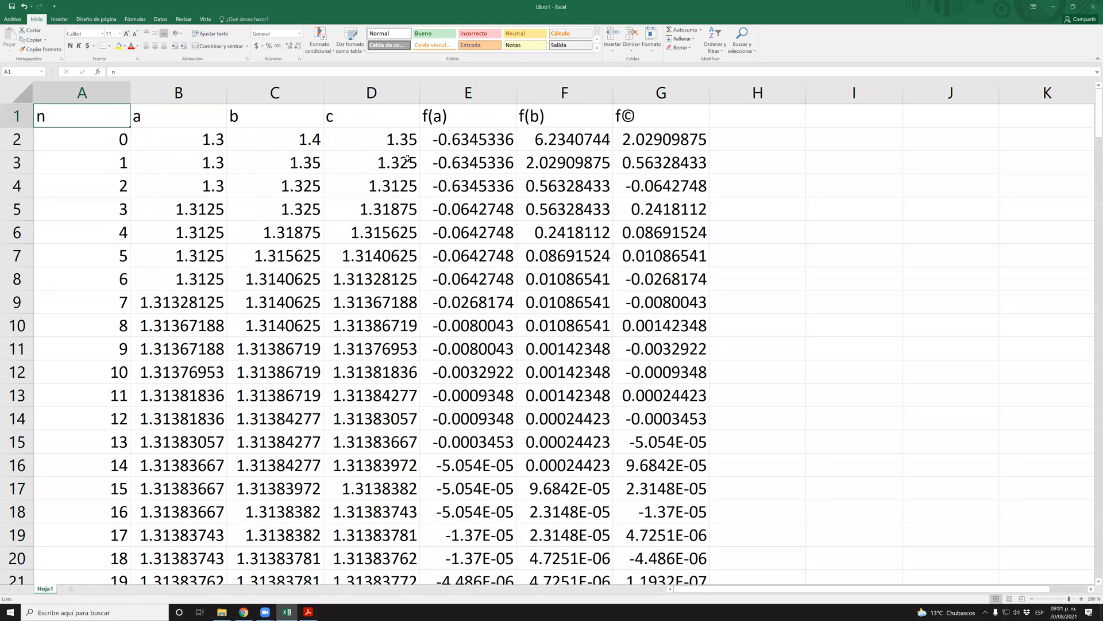
# - Examine the first iterations down column A to iteration 7 in row 9
pyautogui.press('Down')
pyautogui.press('Down')
pyautogui.press('Down')
pyautogui.press('Down')
pyautogui.press('Down')
pyautogui.press('Down')
pyautogui.press('Down')
pyautogui.press('Down')
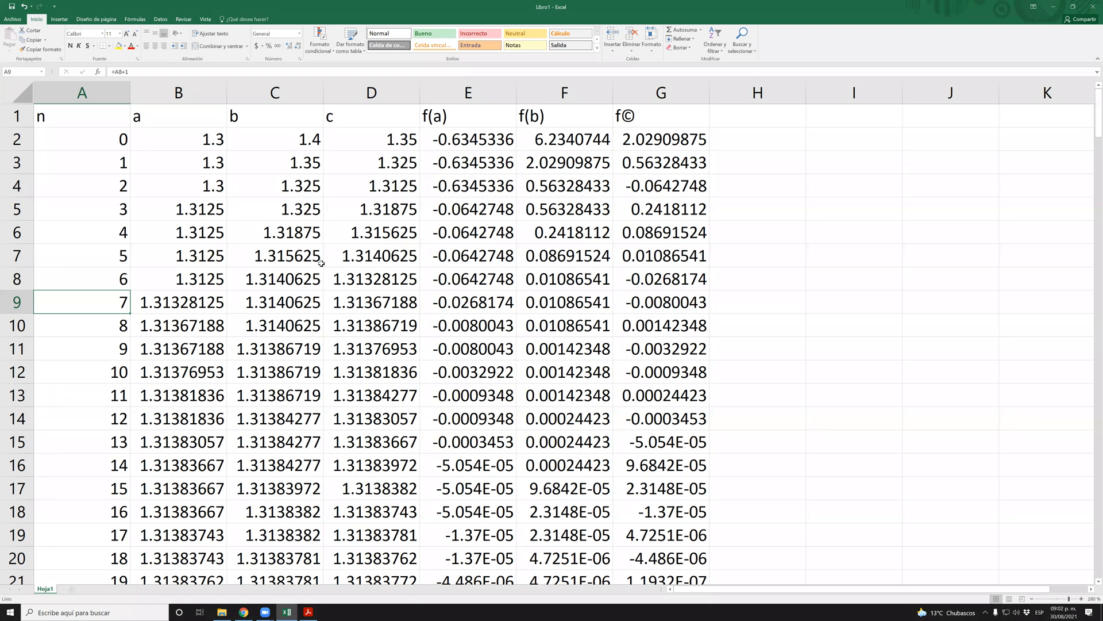
# - Review the row 2 entries: the interval ends, the midpoint formula in D2 and the function formulas in E2, F2 and G2
pyautogui.click(350, 138)
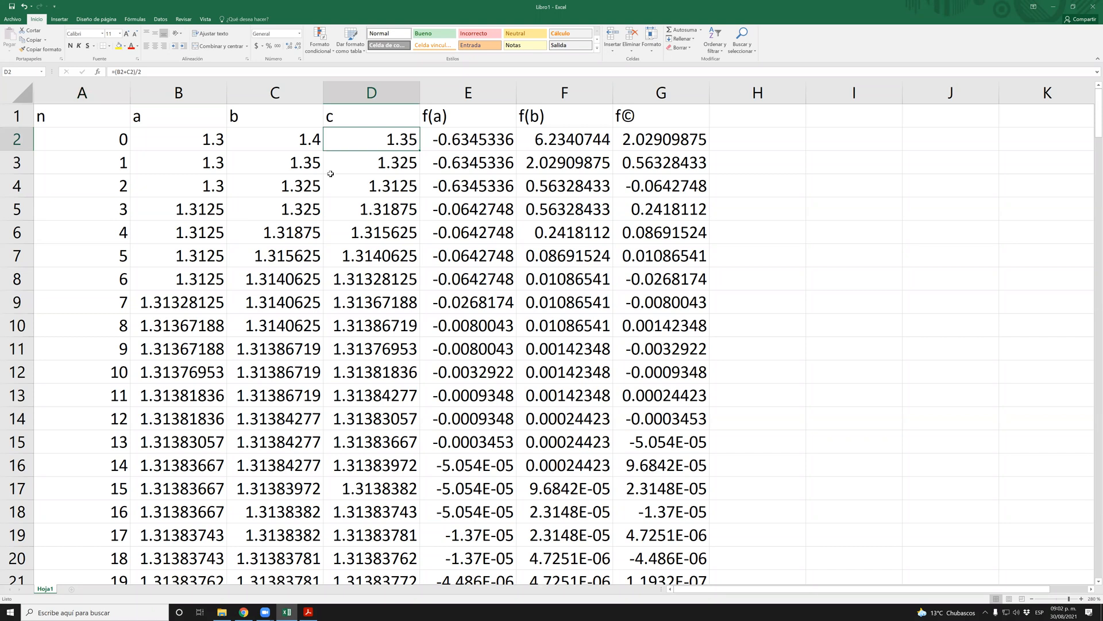
pyautogui.moveTo(155, 139); pyautogui.dragTo(304, 141)
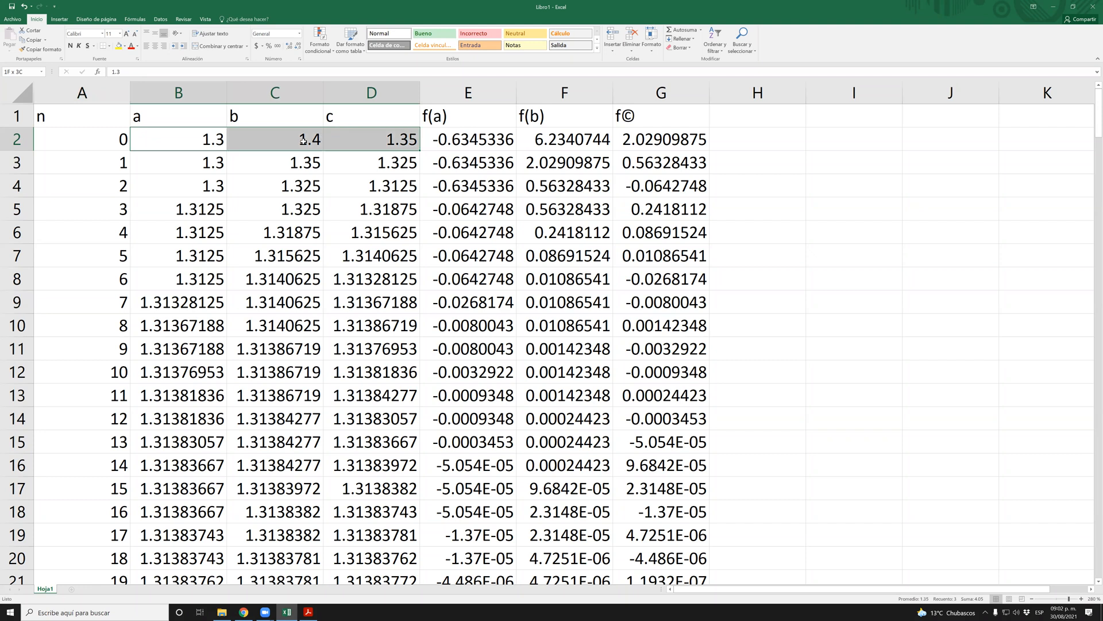
pyautogui.click(354, 137)
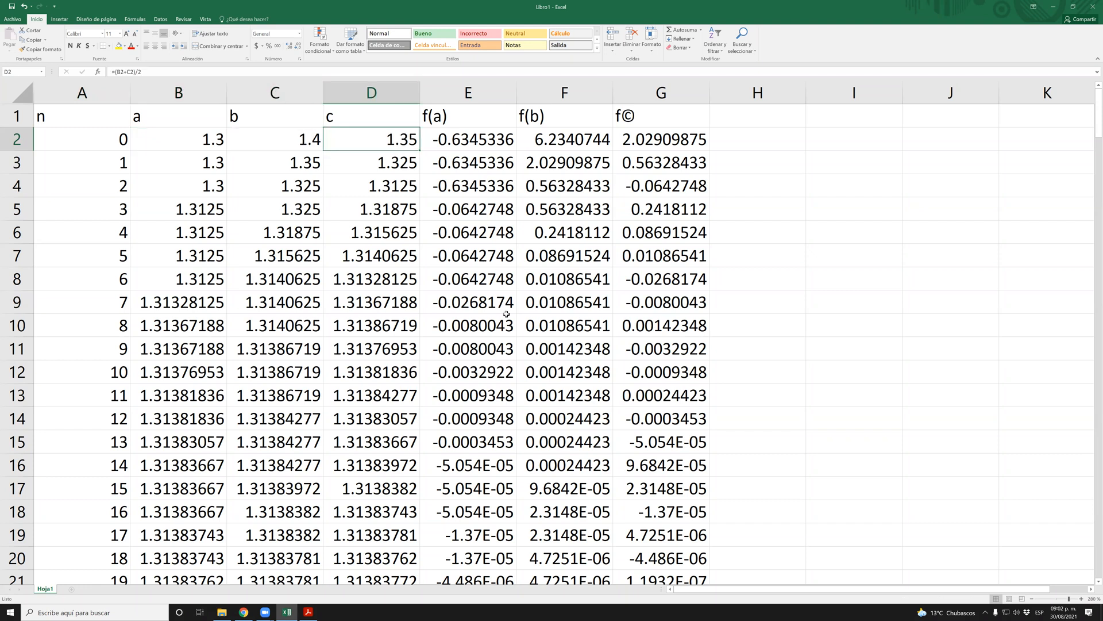
pyautogui.click(478, 134)
pyautogui.click(575, 141)
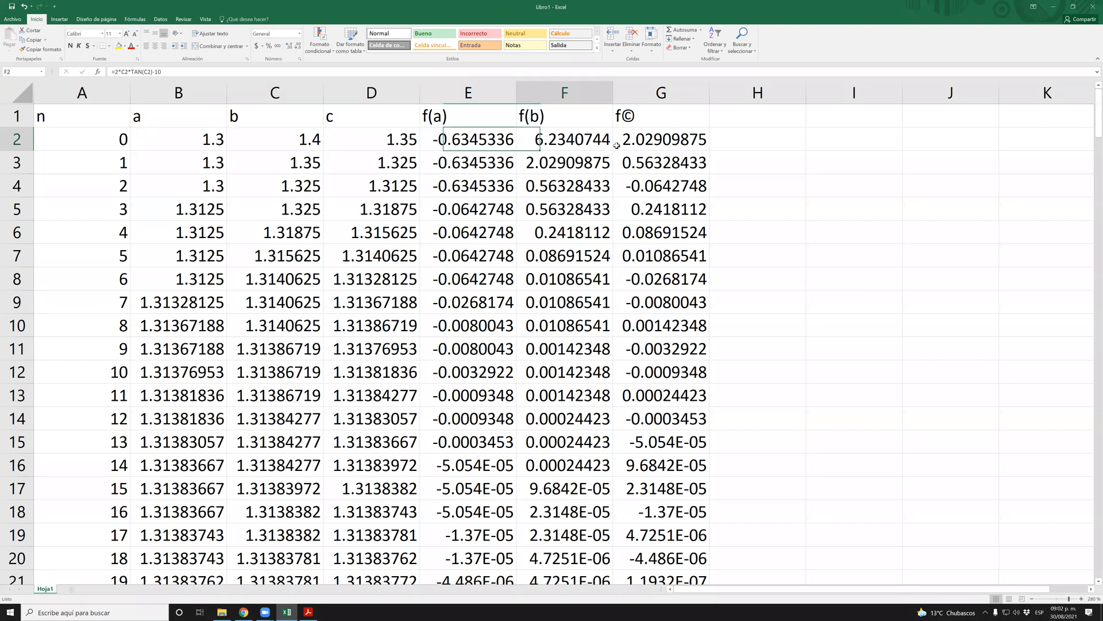
pyautogui.click(636, 144)
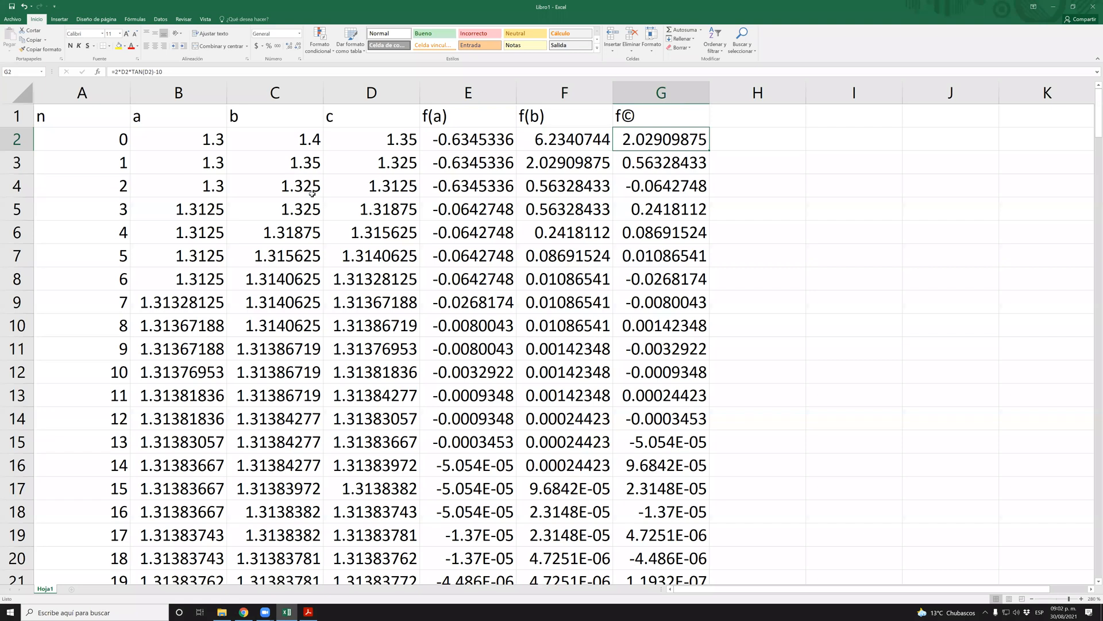
# - Inspect the SI formulas in B3 and C3 that update the interval ends, without changing them, and select B3:C3
pyautogui.click(354, 166)
pyautogui.click(187, 167)
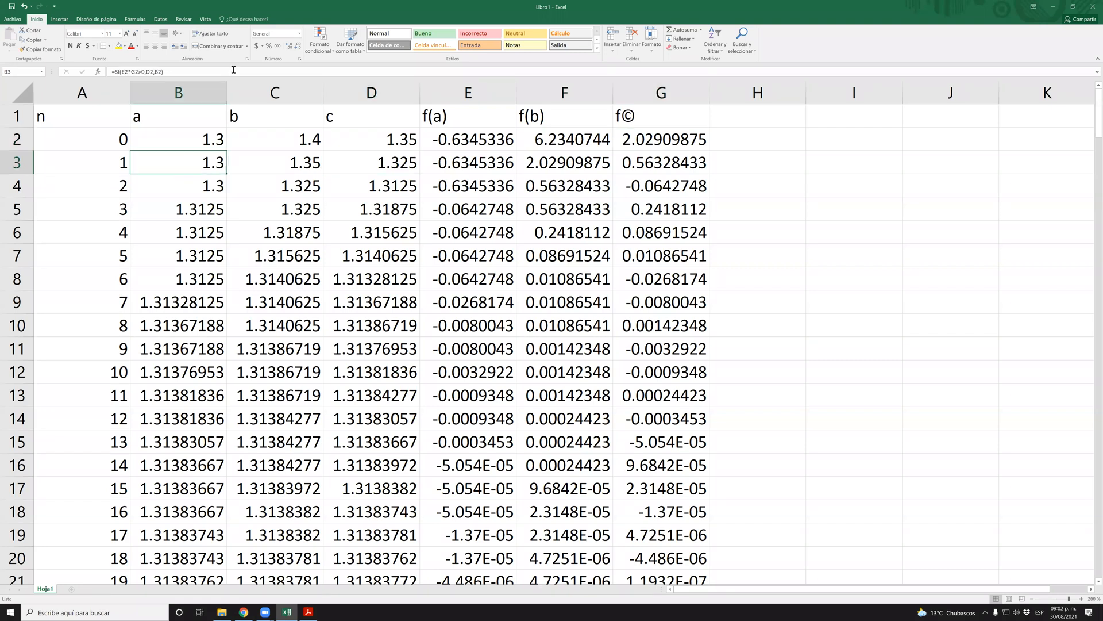
pyautogui.click(233, 69)
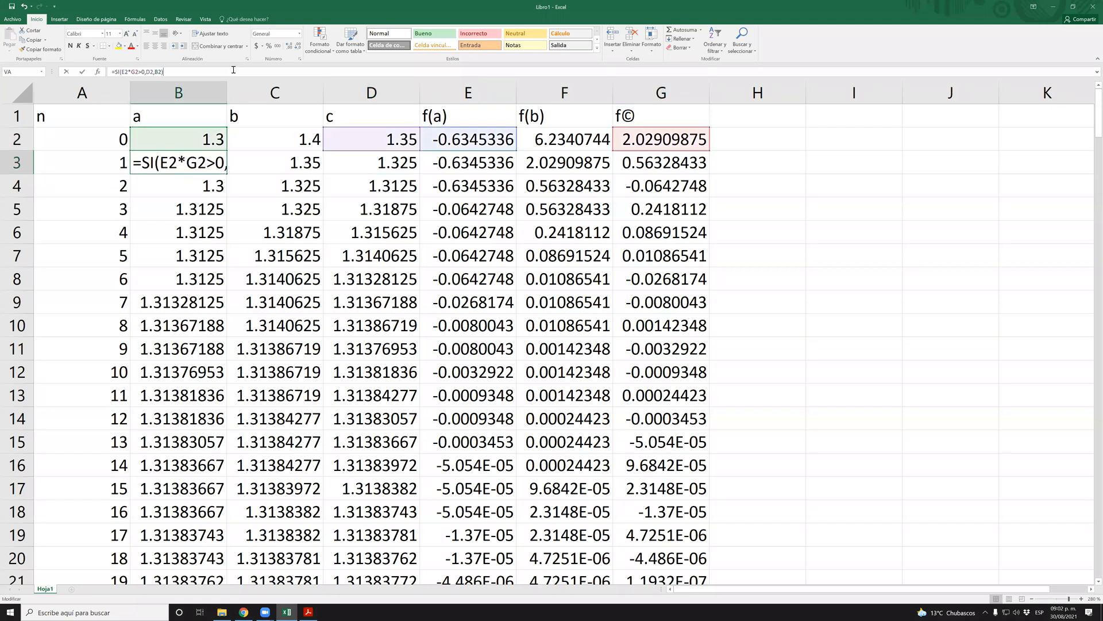
pyautogui.press('Escape')
pyautogui.click(287, 162)
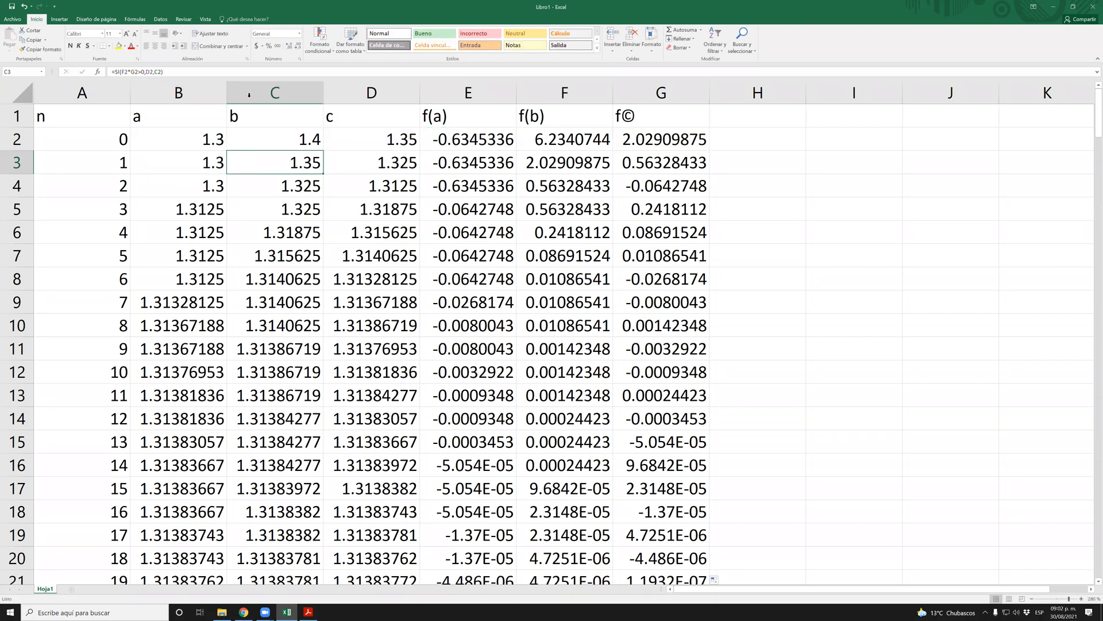
pyautogui.click(196, 71)
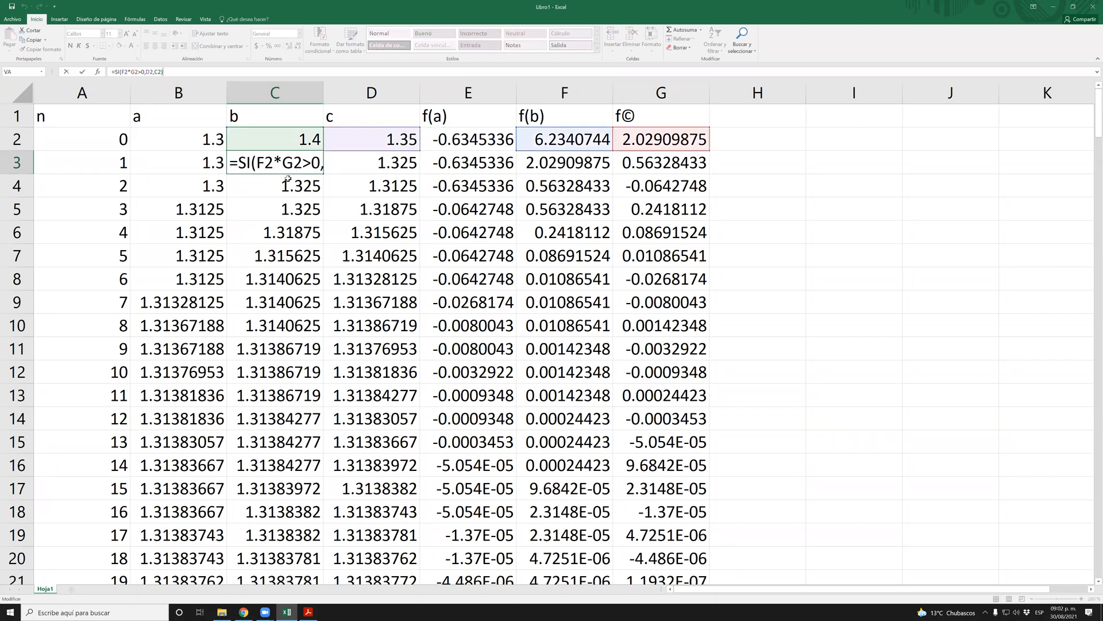
pyautogui.press('Escape')
pyautogui.moveTo(207, 163); pyautogui.dragTo(287, 163)
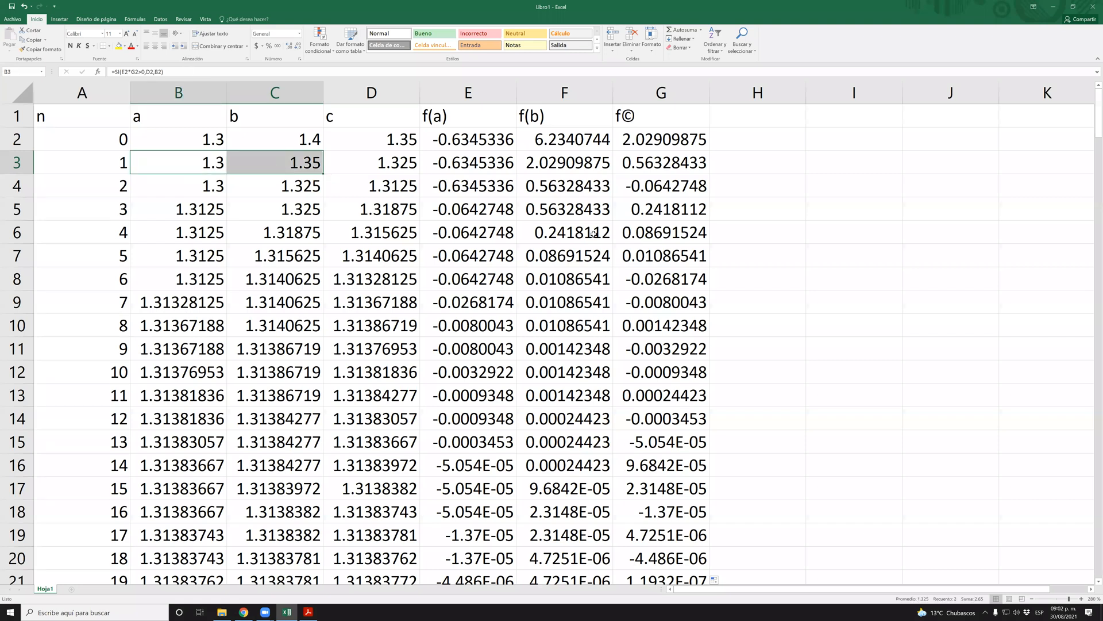
# - Start saving the workbook under a new name and open the folder encb ipn > alumnos > metodos numericos nuevo plan
pyautogui.click(12, 19)
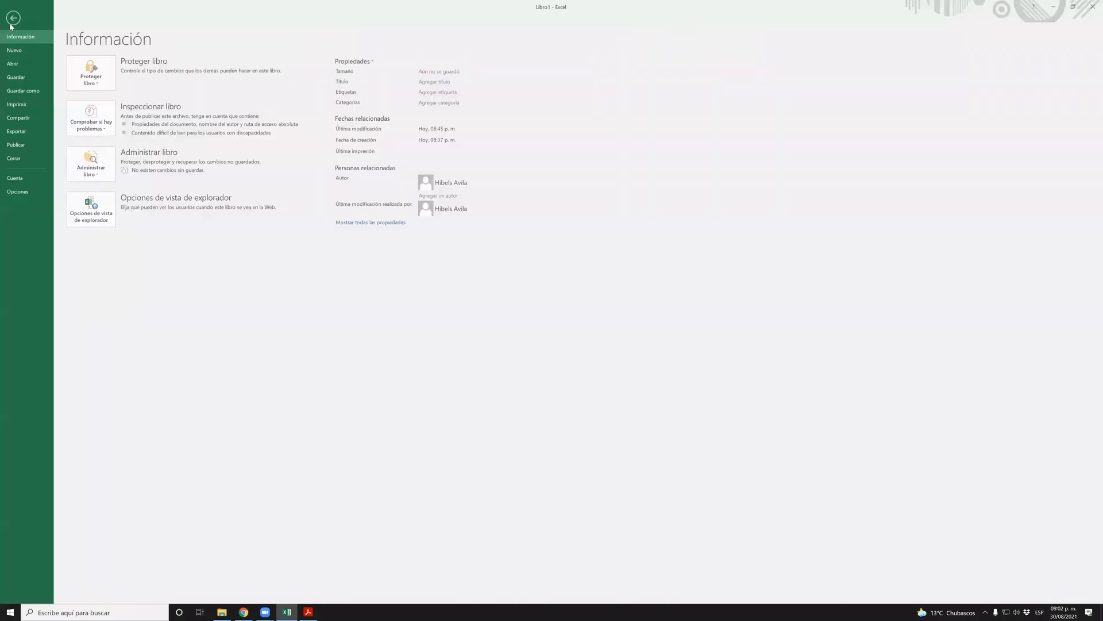
pyautogui.click(24, 90)
pyautogui.click(102, 161)
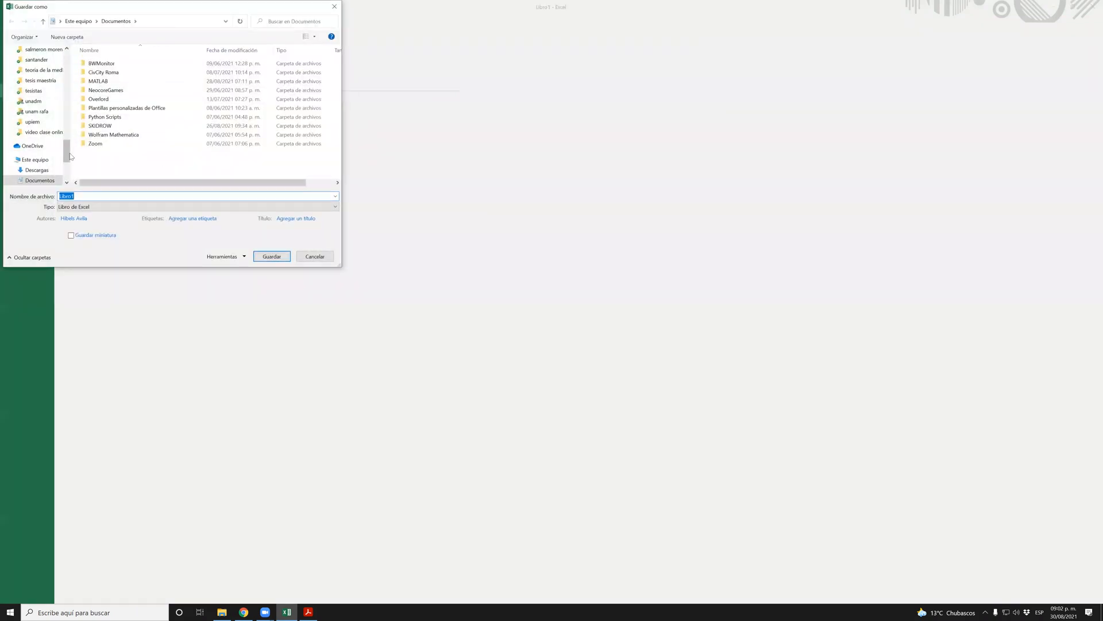
pyautogui.scroll(10, 61, 95)
pyautogui.scroll(-5, 60, 84)
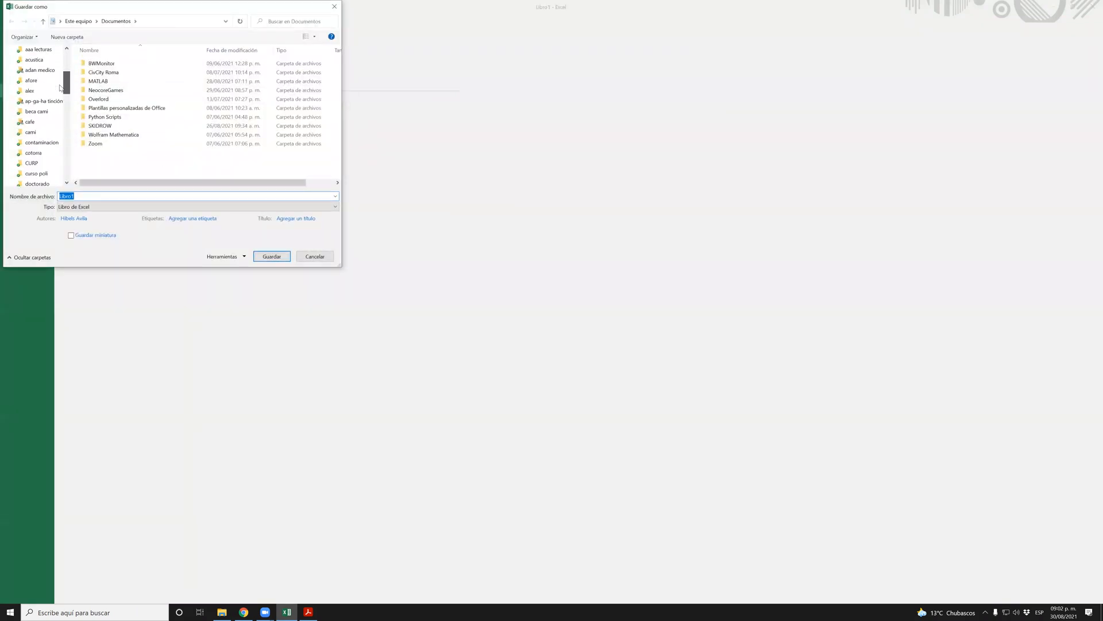
pyautogui.click(35, 142)
pyautogui.click(117, 73)
pyautogui.doubleClick(117, 73)
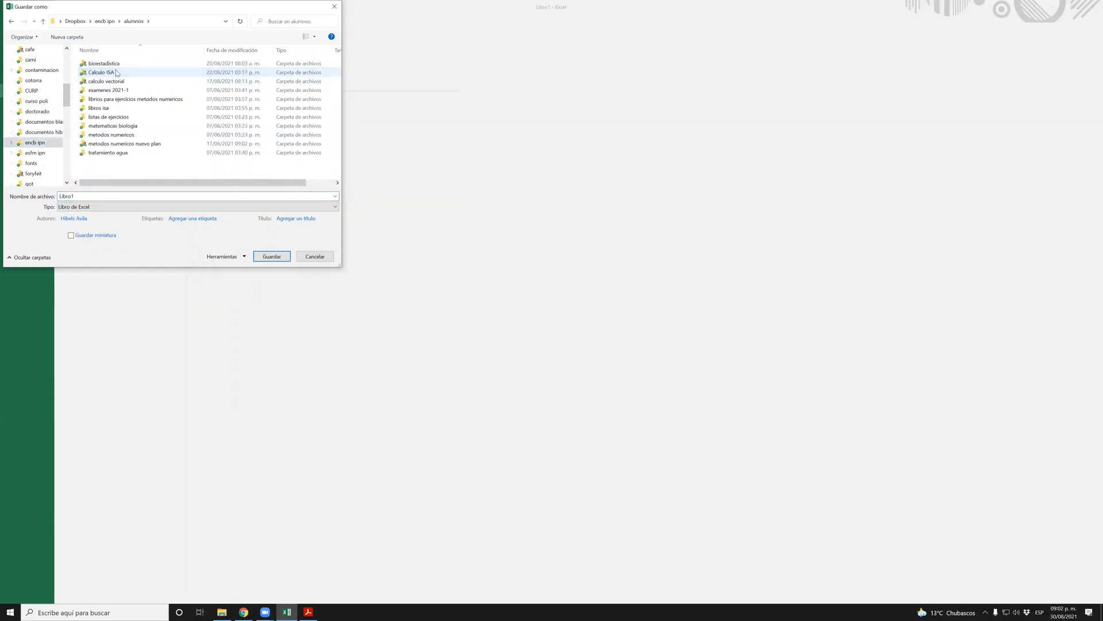
pyautogui.doubleClick(170, 141)
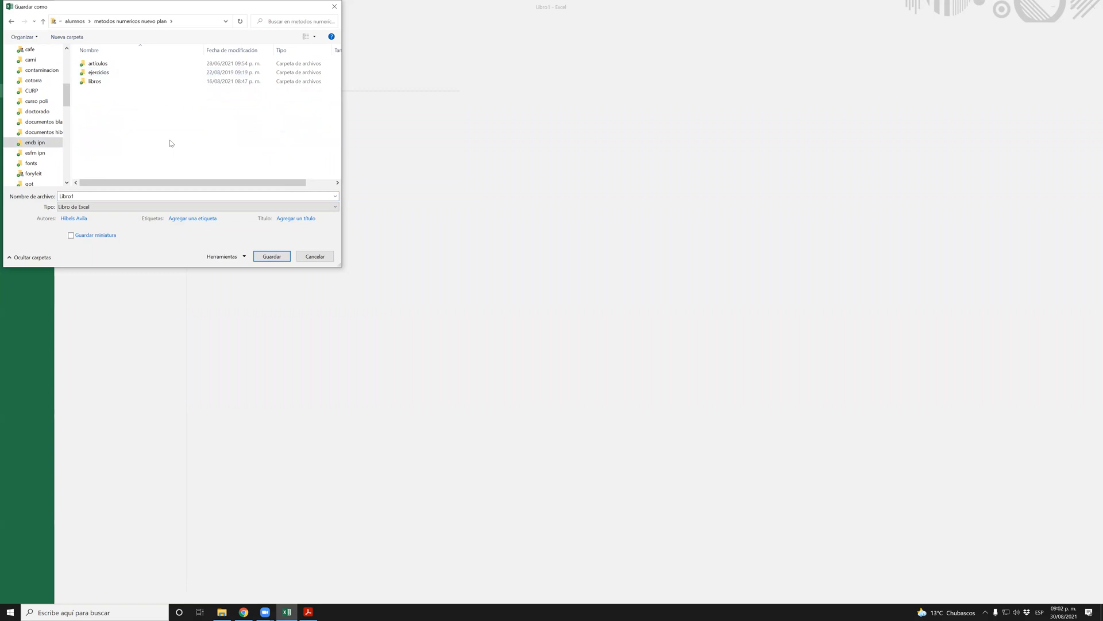
# - Name the workbook biseccion, save it in this folder and return to the table at cell C4
pyautogui.doubleClick(105, 195)
pyautogui.write('b')
pyautogui.press('Return')
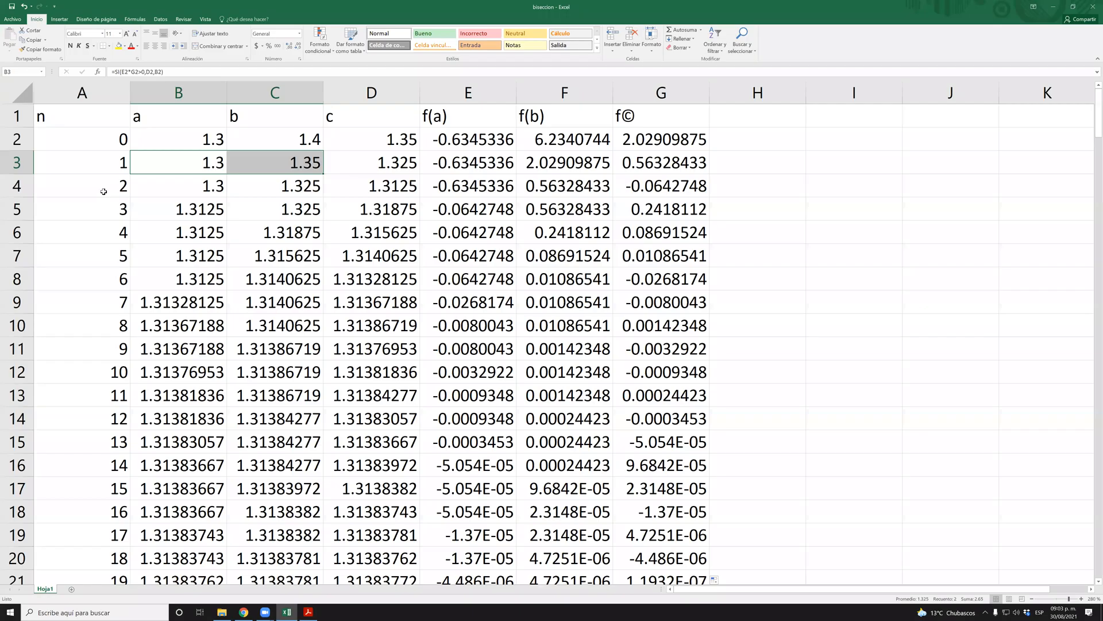
pyautogui.click(247, 182)
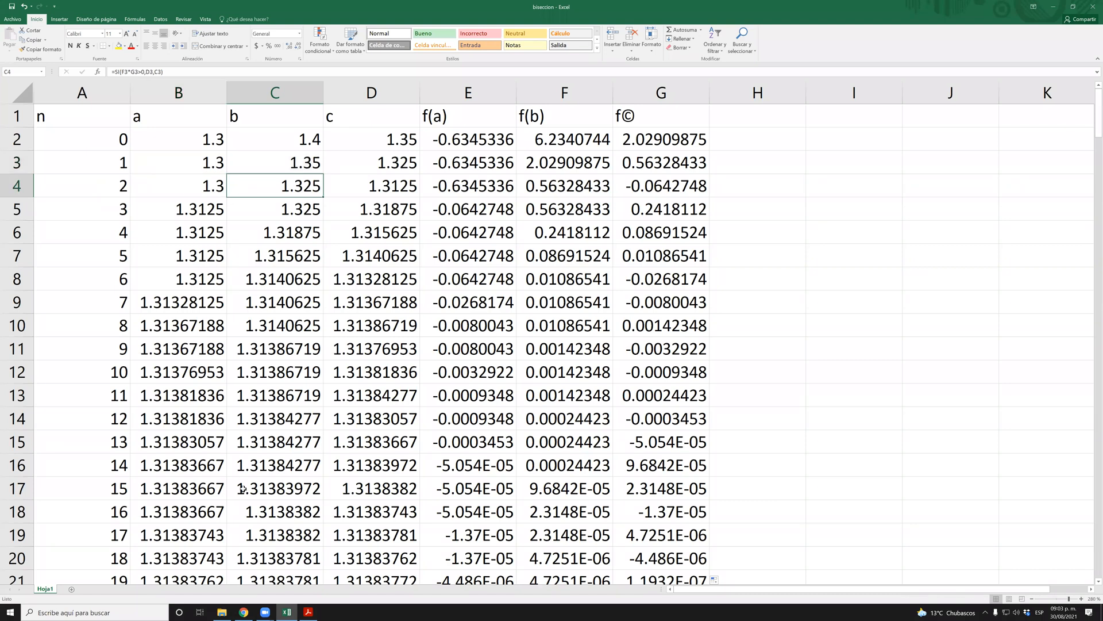